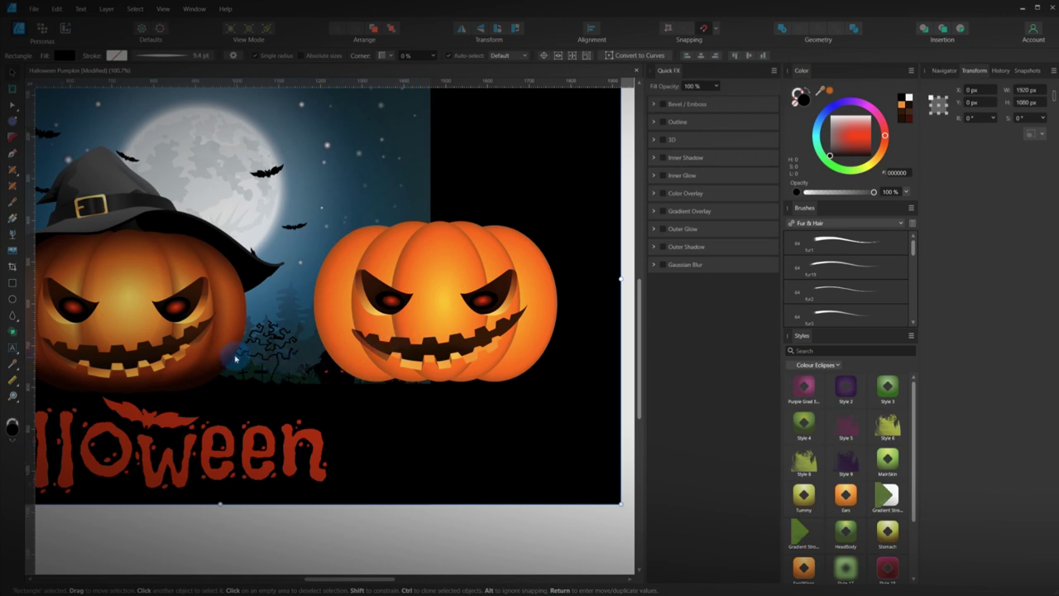
- Duplicate the right pumpkin's body group onto the empty canvas below the artboard
drag(266, 375, 345, 404)
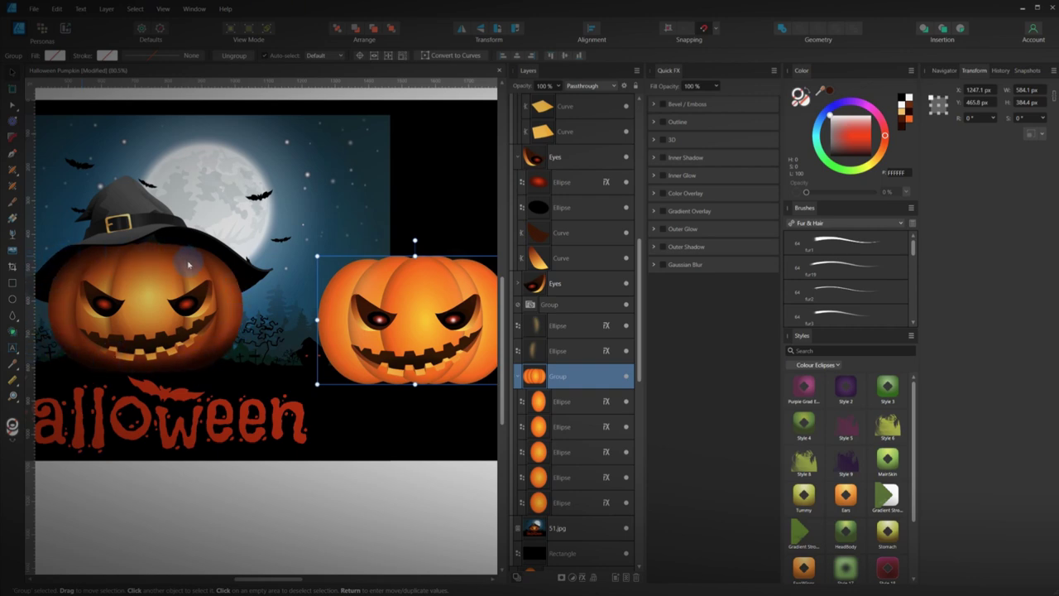
drag(405, 321, 347, 317)
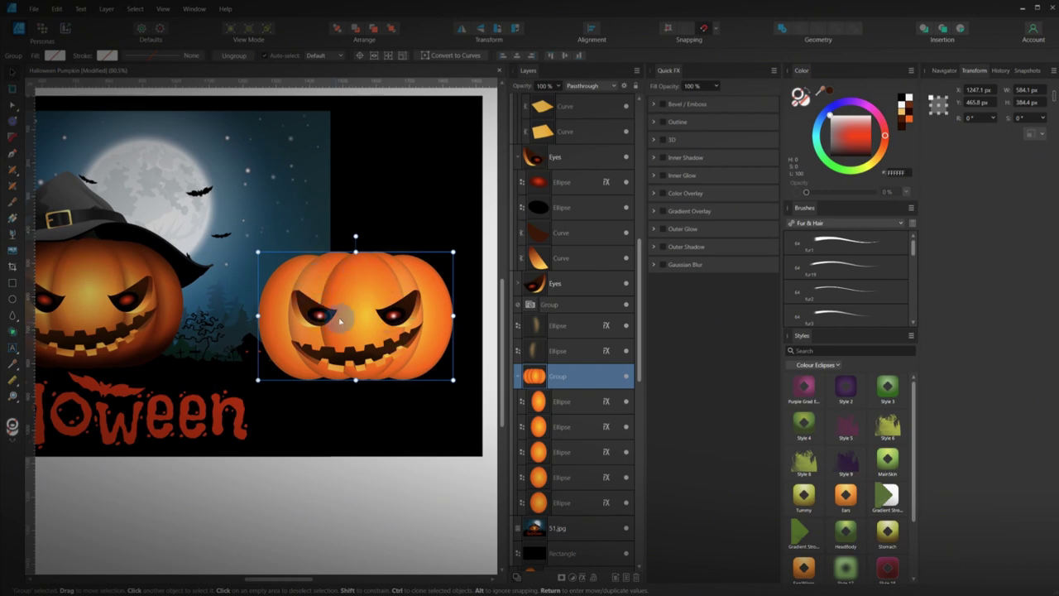
drag(359, 314, 415, 316)
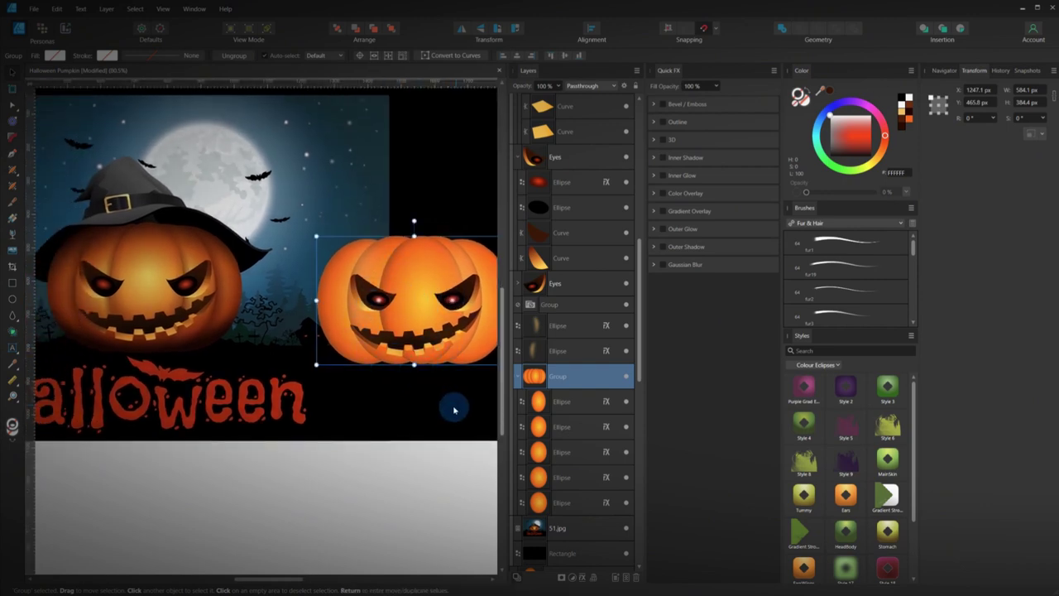
drag(449, 406, 366, 353)
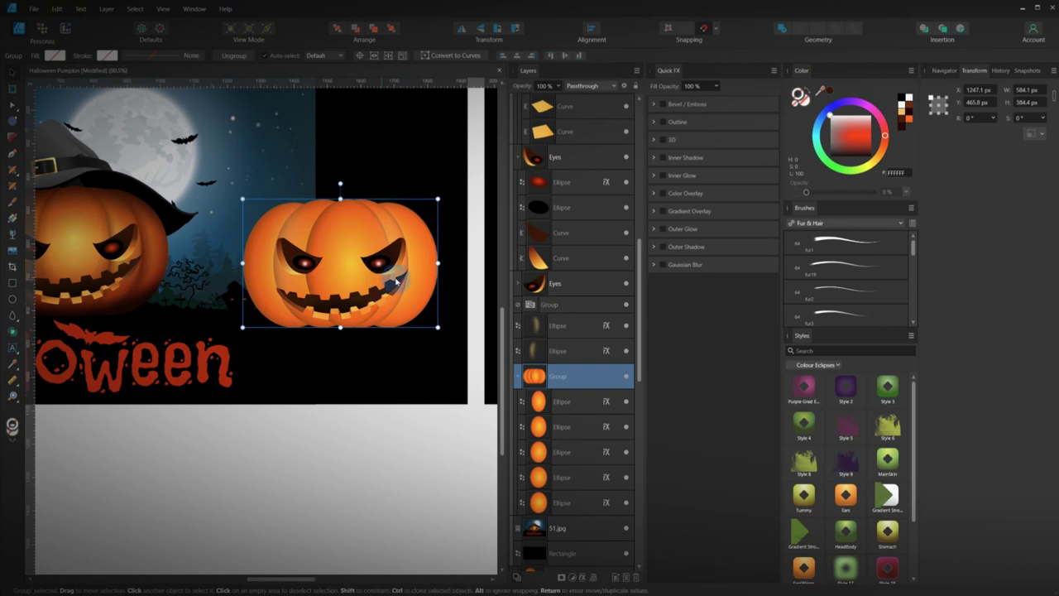
click(394, 406)
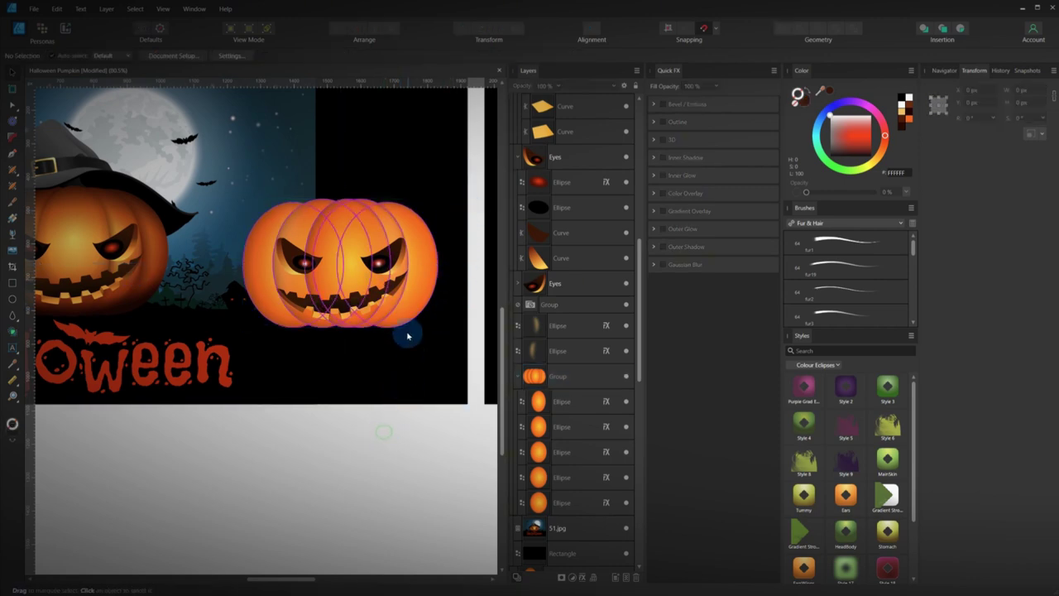
click(420, 291)
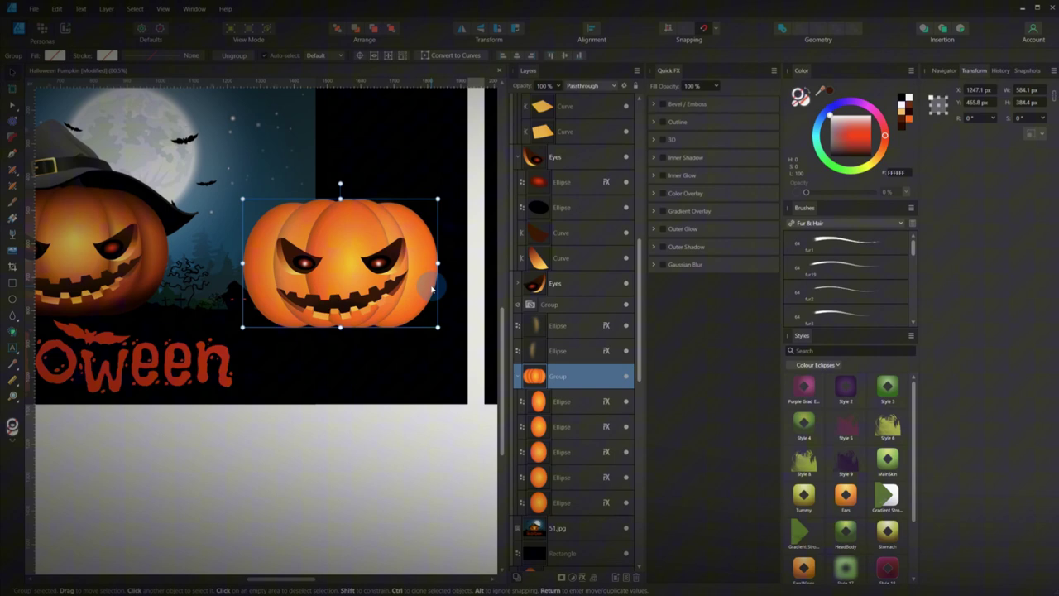
mouse_move(422, 279)
mouse_down()
mouse_move(418, 474)
mouse_move(406, 501)
mouse_up()
scroll(406, 397, down, 5)
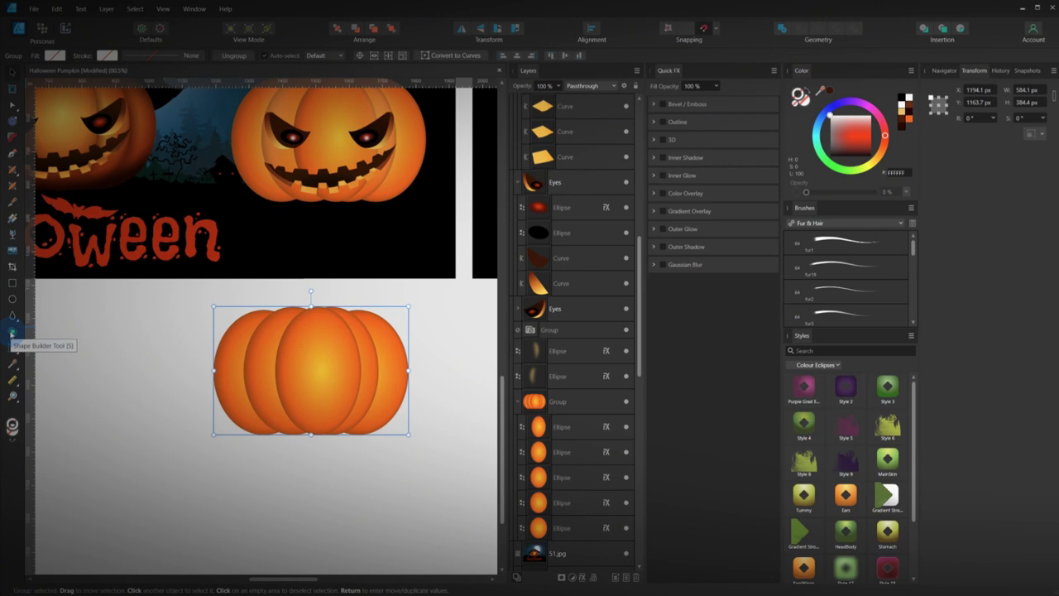
- Merge the copied body's overlapping ellipses into a single pumpkin silhouette with the Shape Builder Tool
click(12, 332)
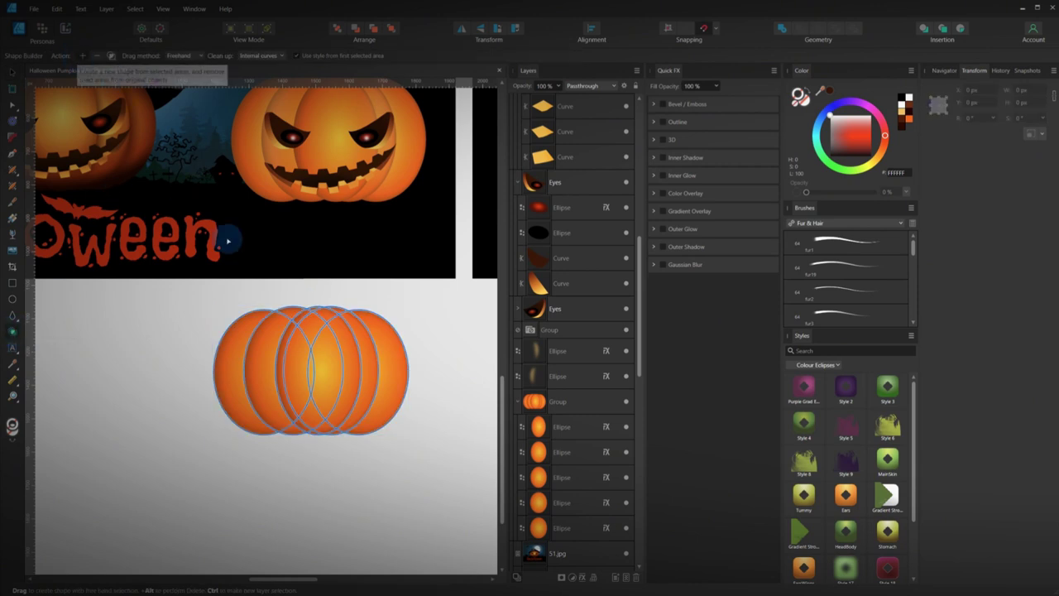
mouse_move(382, 325)
mouse_down()
mouse_move(316, 325)
mouse_move(338, 310)
mouse_move(285, 309)
mouse_move(246, 335)
mouse_move(246, 351)
mouse_move(321, 344)
mouse_move(292, 323)
mouse_move(313, 337)
mouse_move(282, 389)
mouse_move(319, 412)
mouse_move(290, 432)
mouse_move(338, 437)
mouse_move(300, 365)
mouse_move(233, 356)
mouse_move(249, 333)
mouse_up()
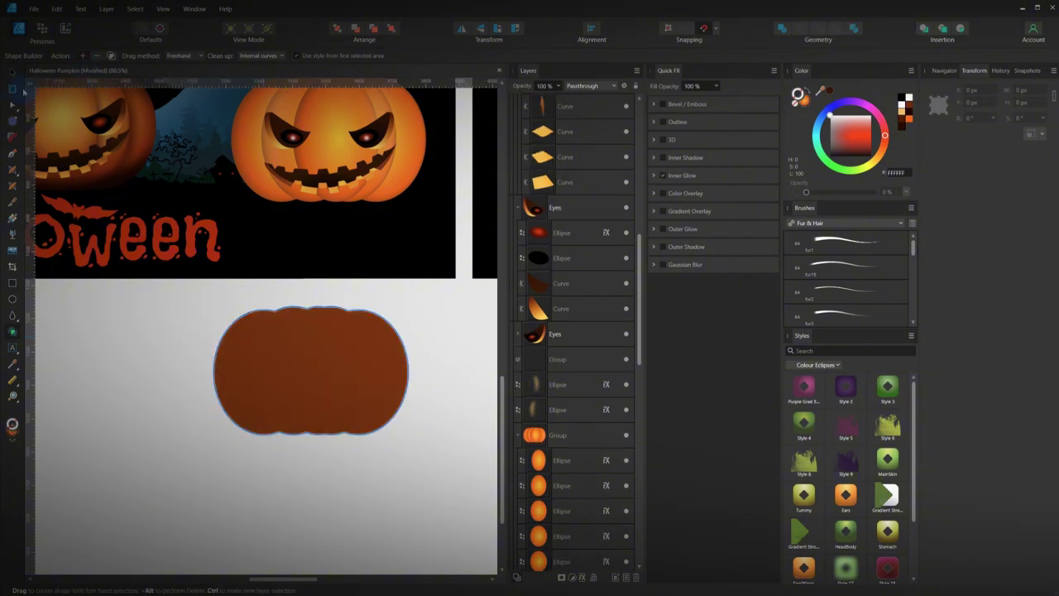
click(11, 73)
click(161, 312)
- Reposition the merged brown silhouette just below the artboard, beneath the right pumpkin
drag(326, 382, 391, 455)
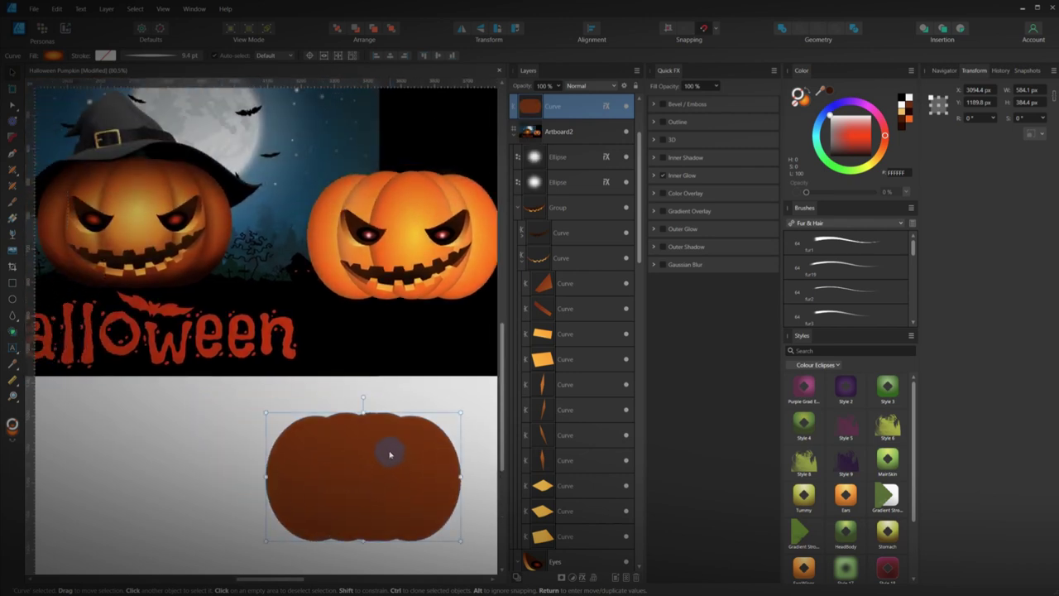
scroll(390, 454, down, 1)
scroll(385, 457, up, 1)
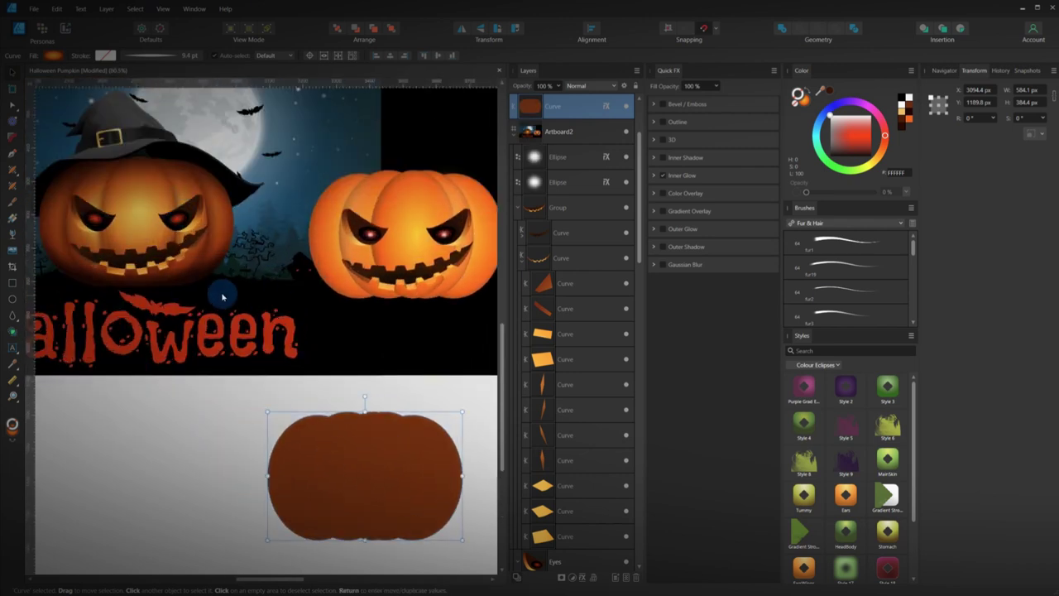
drag(391, 482, 395, 460)
click(390, 458)
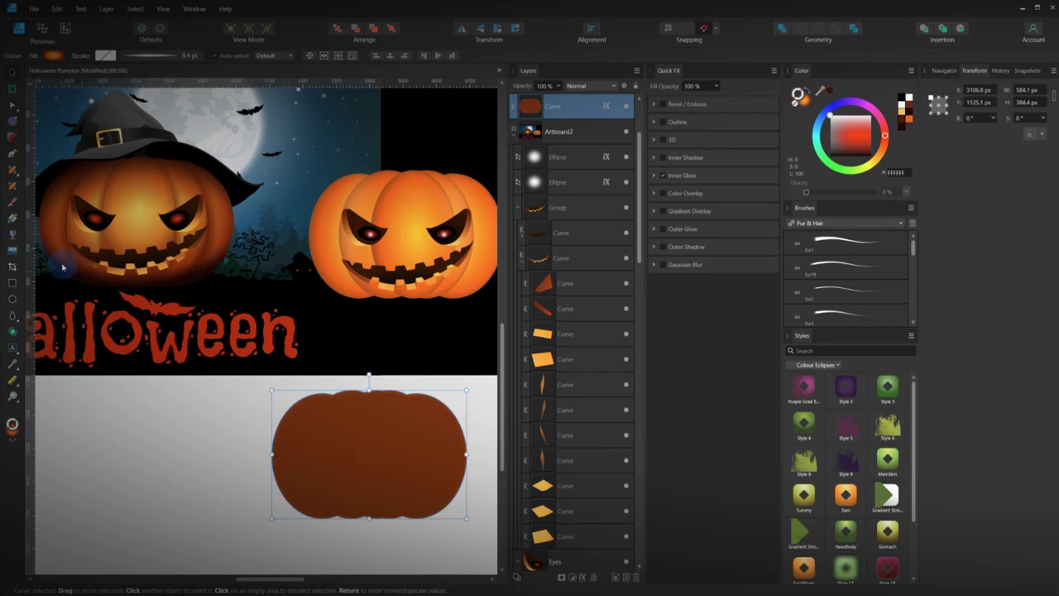
click(323, 435)
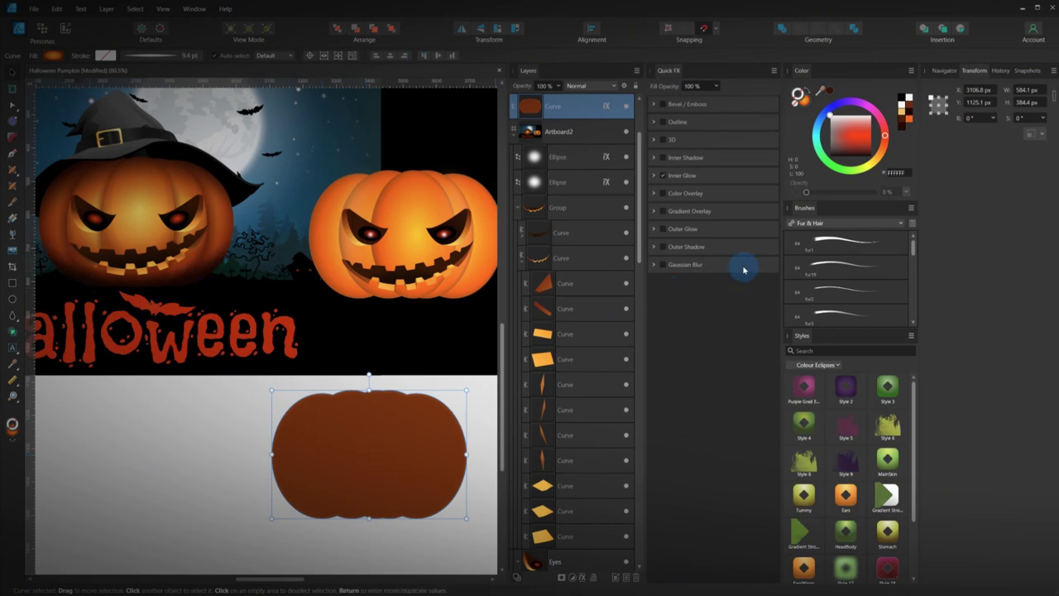
click(364, 458)
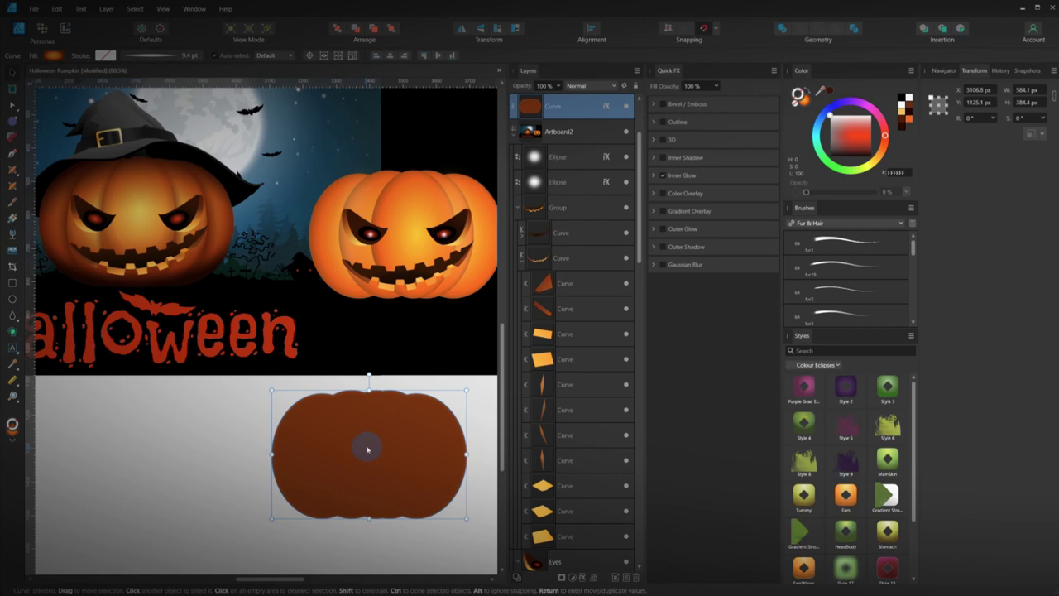
key(i)
click(197, 174)
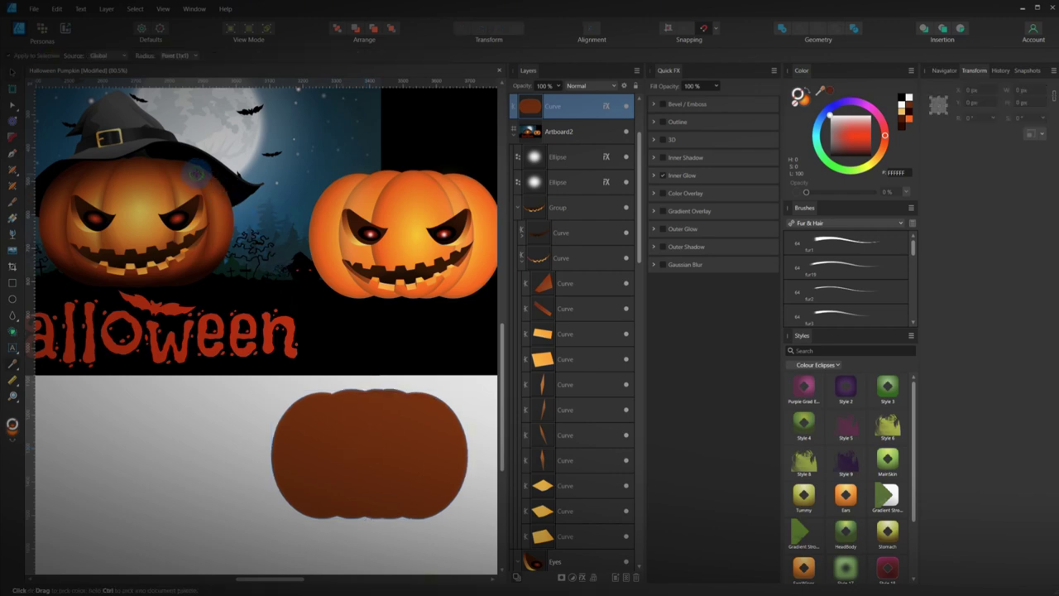
key(ctrl+z)
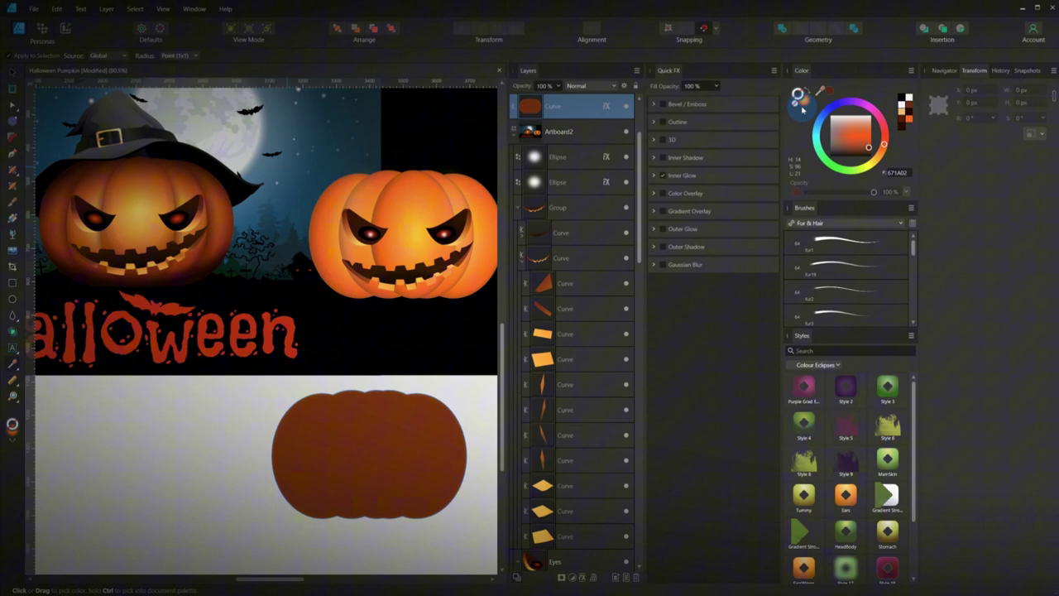
- Set the silhouette's fill to the dark brown 4F1001 sampled from the upper edge of the left pumpkin
click(804, 101)
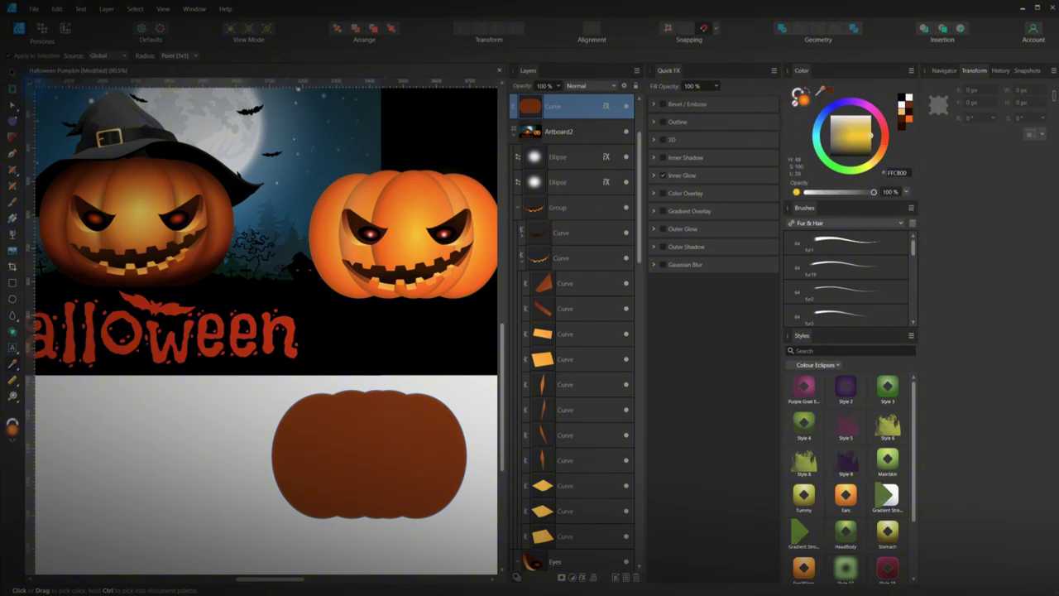
key(v)
click(362, 413)
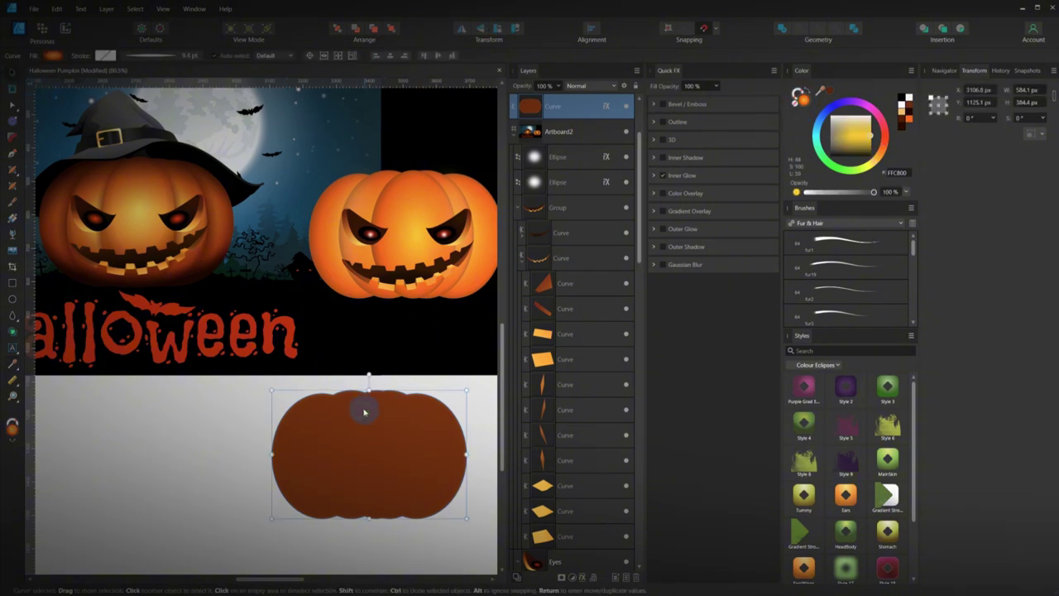
key(i)
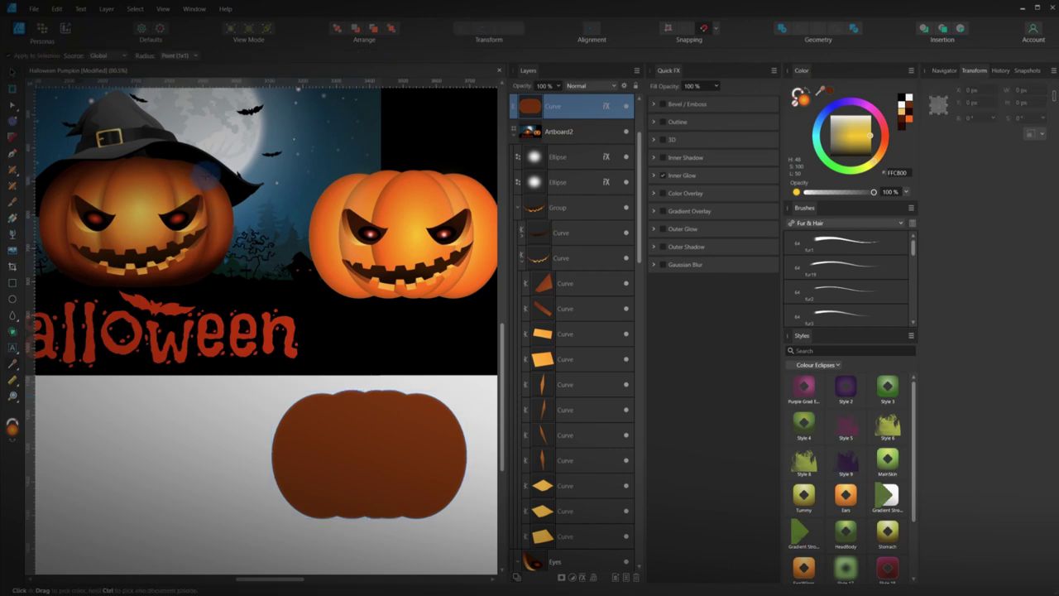
click(204, 175)
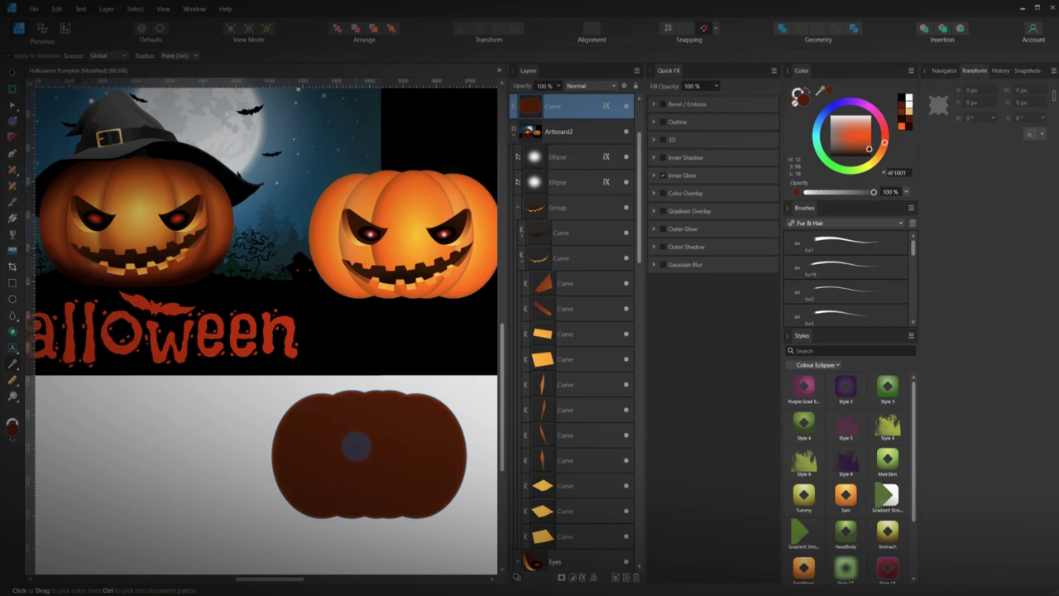
- Apply an elliptical gradient fill from the silhouette's centre past its outer edge, and reverse its colours so the dark brown lies outside
key(g)
drag(374, 455, 380, 471)
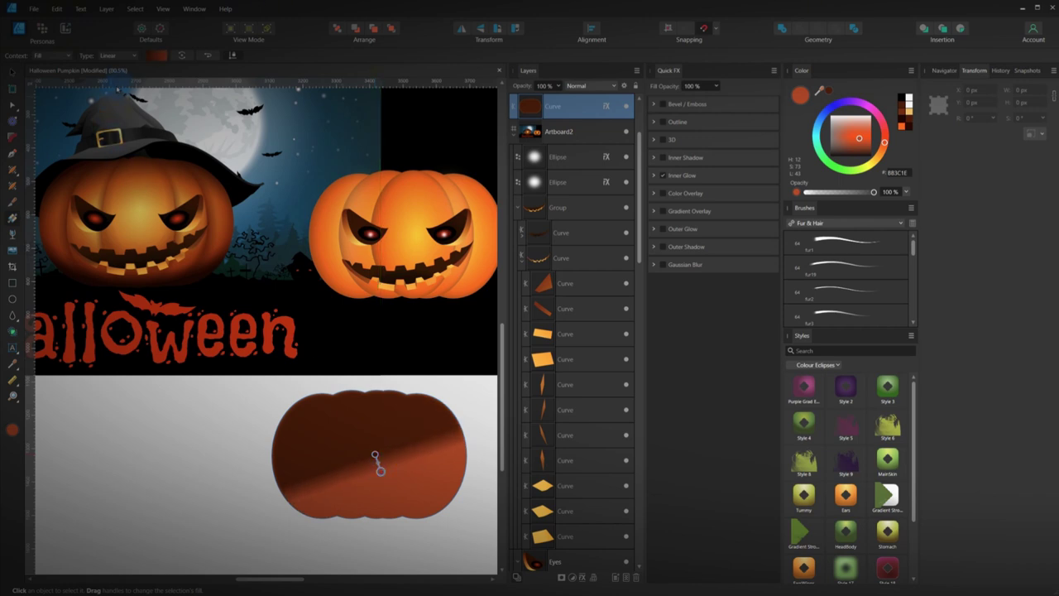
click(115, 55)
click(116, 101)
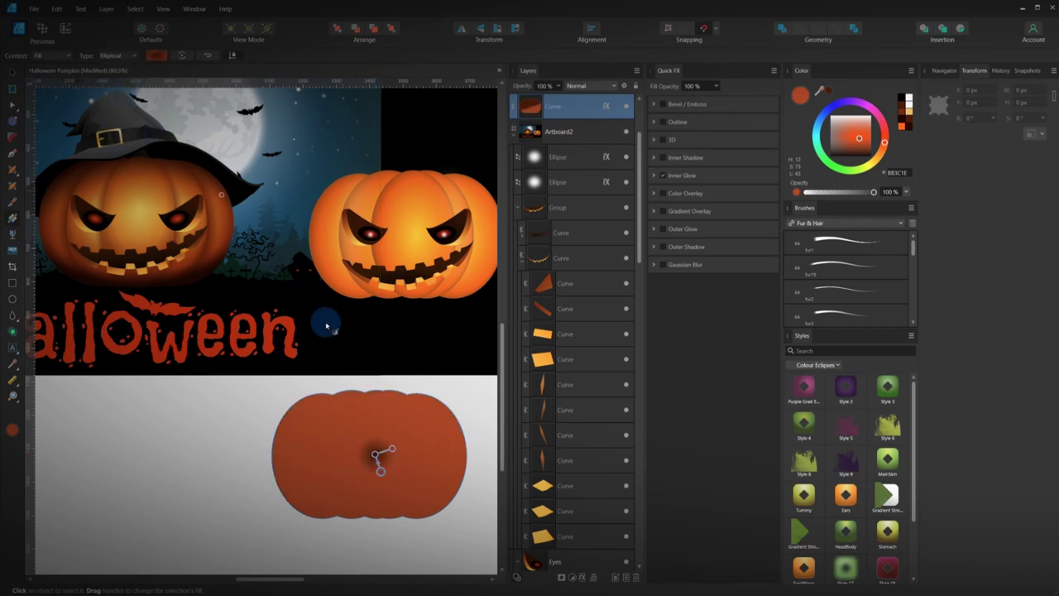
drag(399, 445, 456, 374)
click(156, 56)
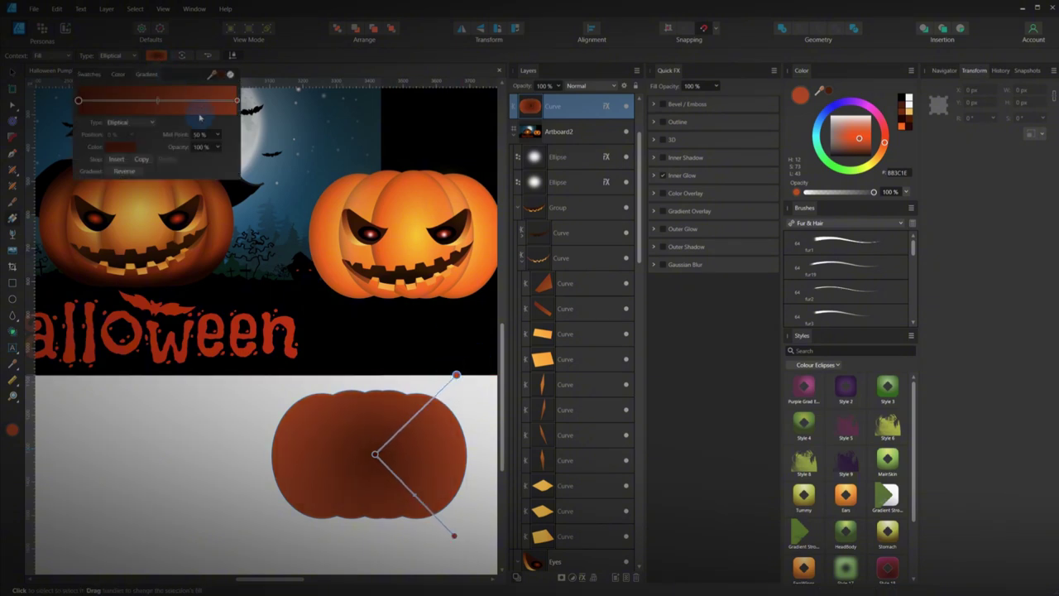
click(124, 170)
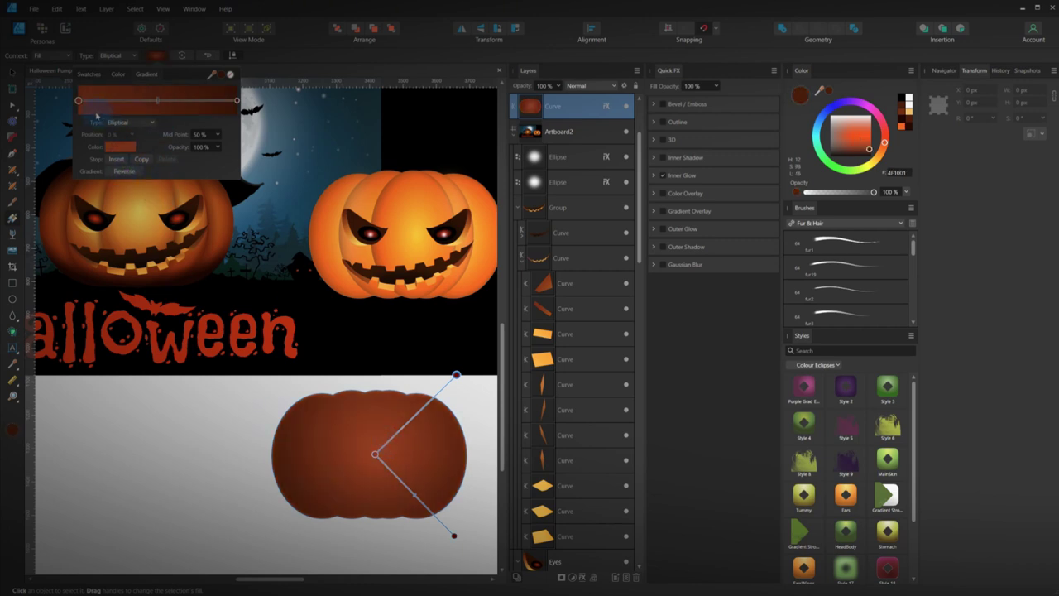
- Set the gradient's centre stop to 0% opacity and pull its outer handle in to the silhouette's right edge
click(79, 101)
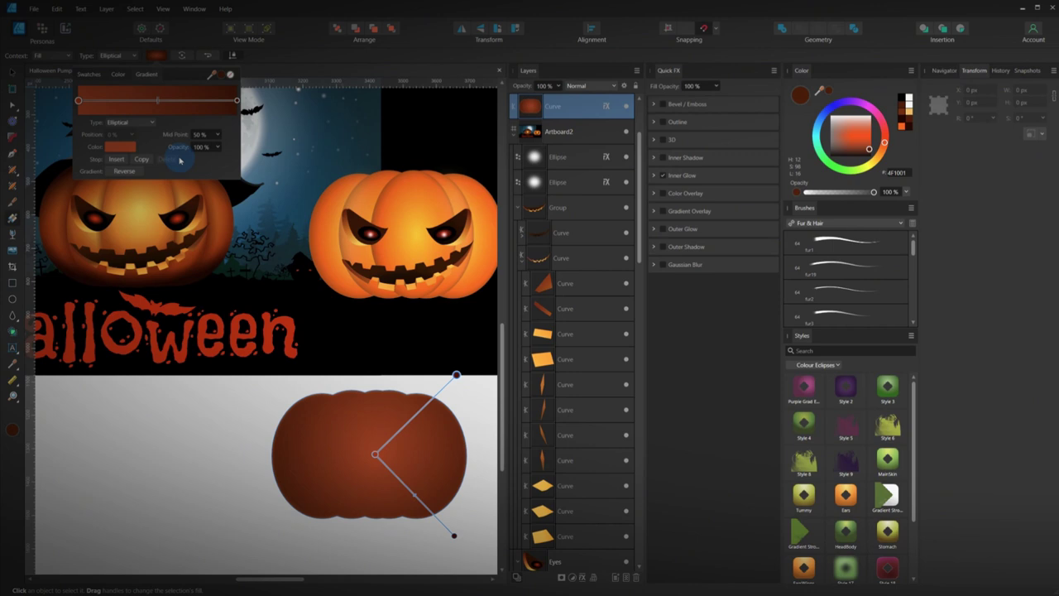
drag(217, 160, 147, 159)
drag(456, 374, 462, 436)
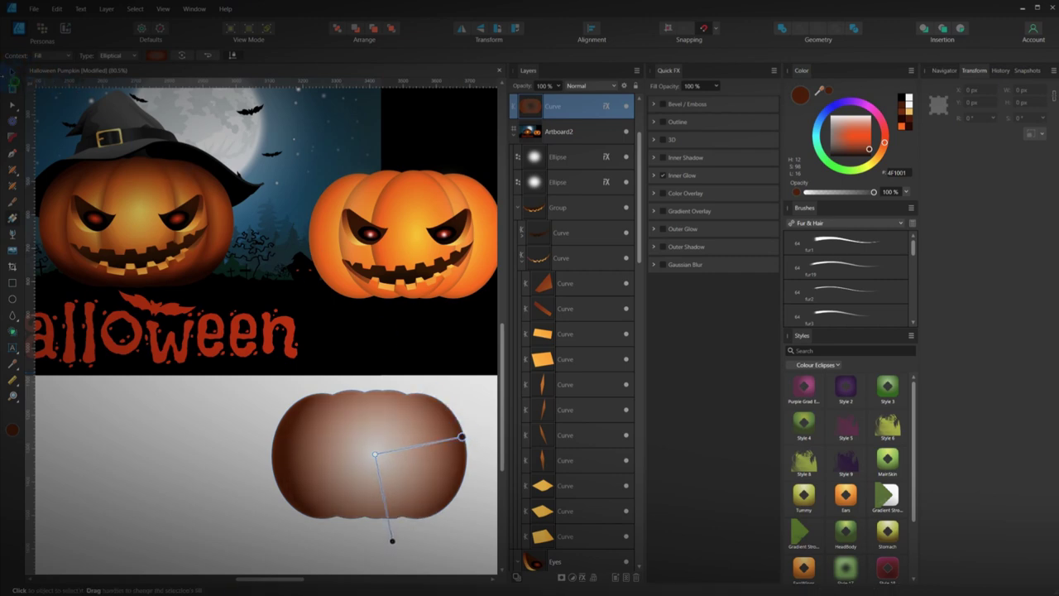
- Move the gradient silhouette onto the right pumpkin so that it covers the body exactly
click(13, 75)
mouse_move(378, 461)
mouse_down()
mouse_move(367, 303)
mouse_move(389, 243)
mouse_move(406, 243)
mouse_up()
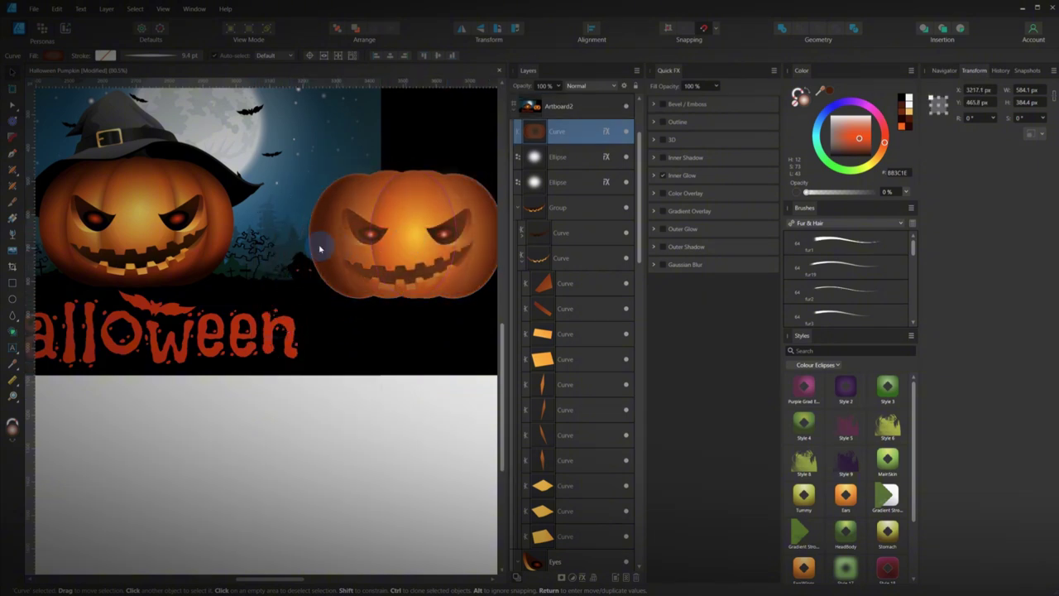
drag(321, 247, 273, 244)
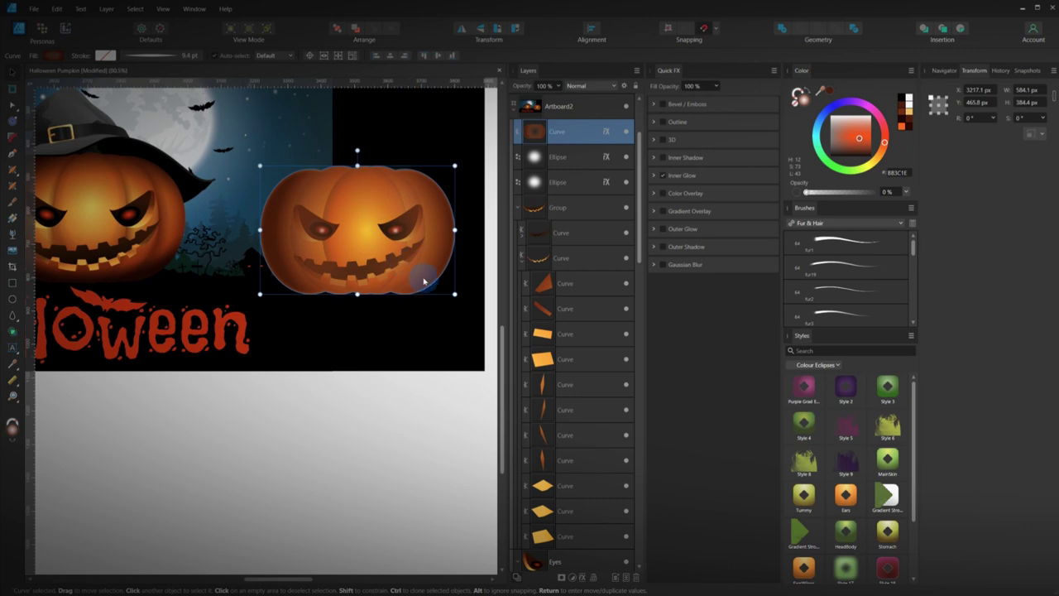
- Send the shading silhouette backward in the layer order until it sits behind the pumpkin's mouth and eyes
key(ctrl+bracketleft)
key(ctrl+bracketleft)
key(ctrl+bracketleft)
key(ctrl+bracketleft)
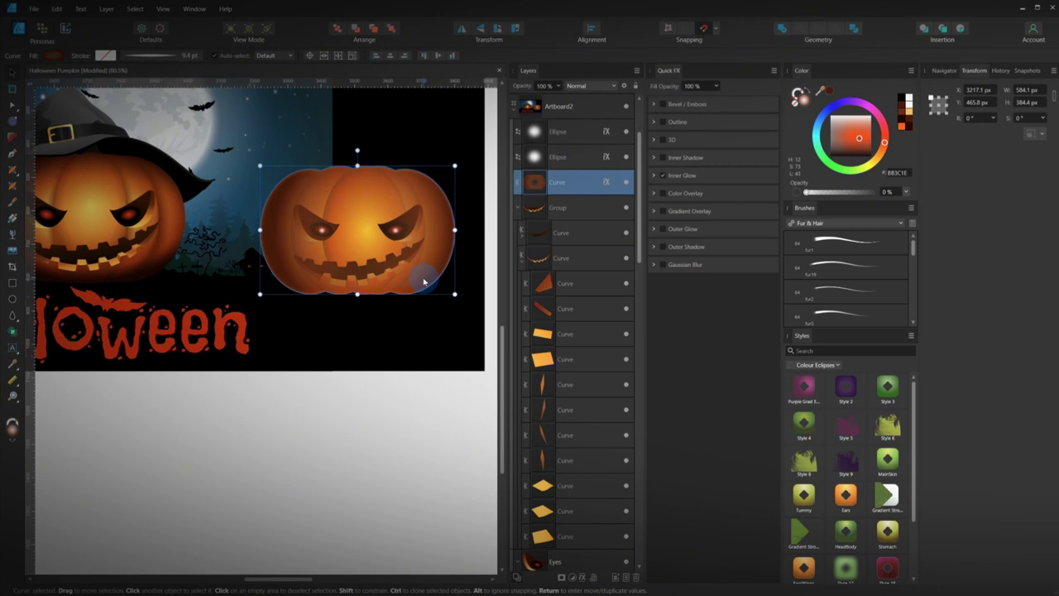
key(ctrl+bracketleft)
key(ctrl+bracketleft)
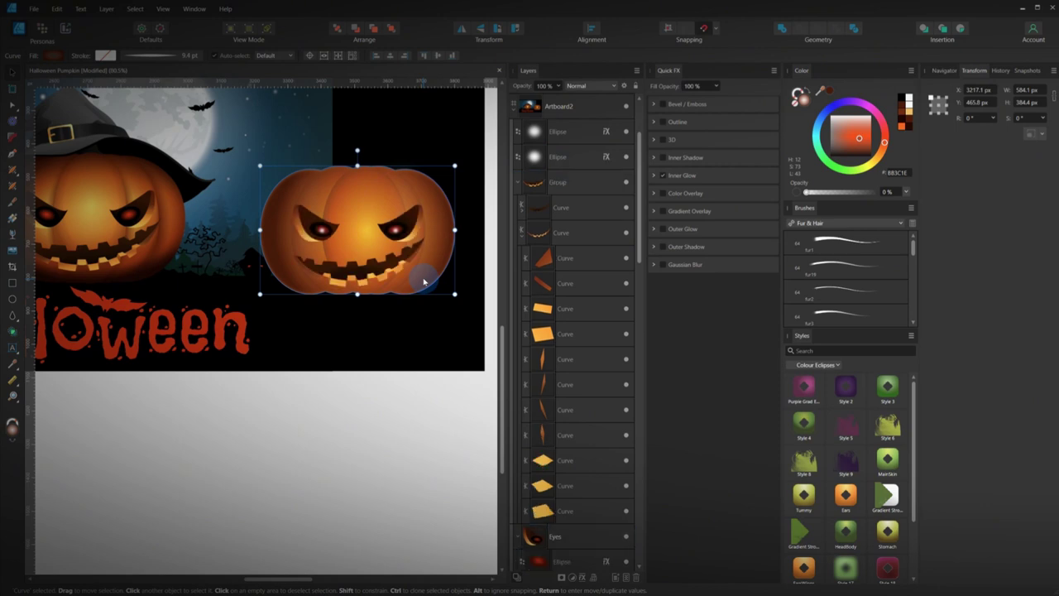
scroll(350, 295, down, 2)
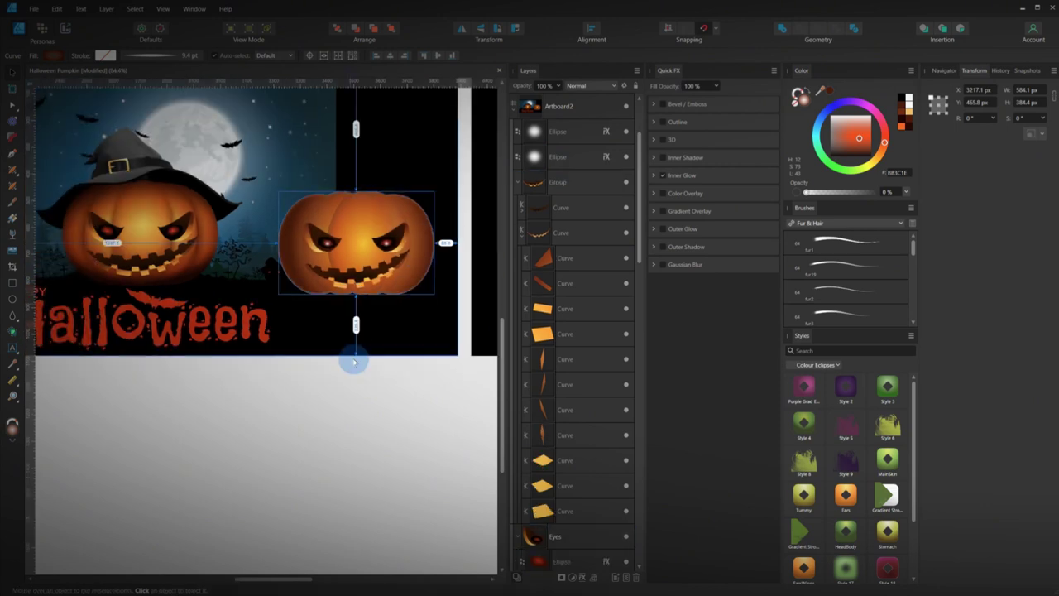
click(358, 386)
scroll(390, 253, up, 2)
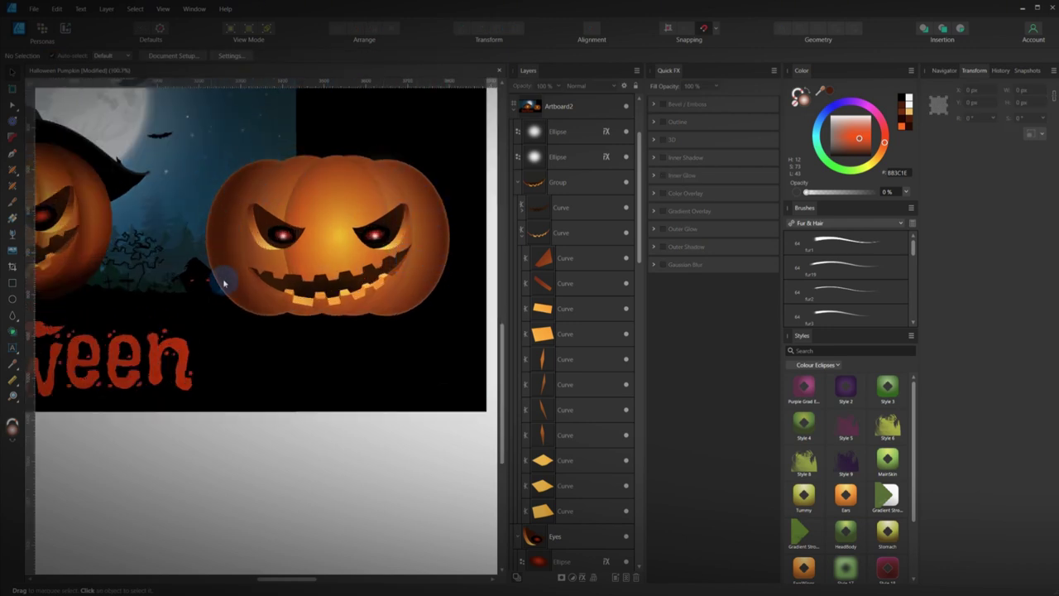
- Turn off the Inner Glow effect on the right pumpkin's shading silhouette
click(435, 269)
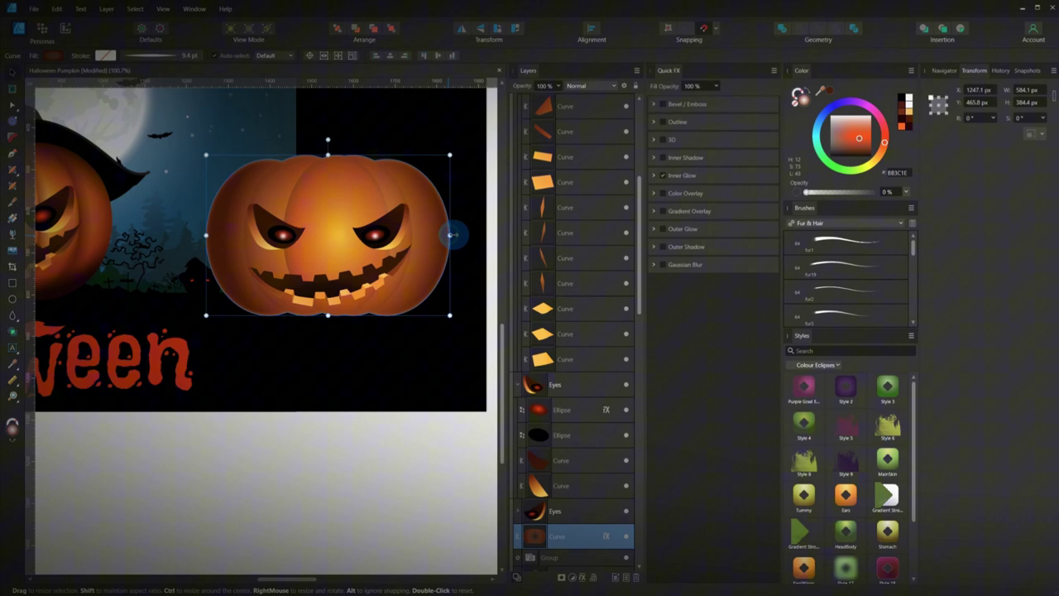
mouse_move(451, 234)
mouse_down()
mouse_move(445, 225)
mouse_move(450, 235)
mouse_up()
click(660, 175)
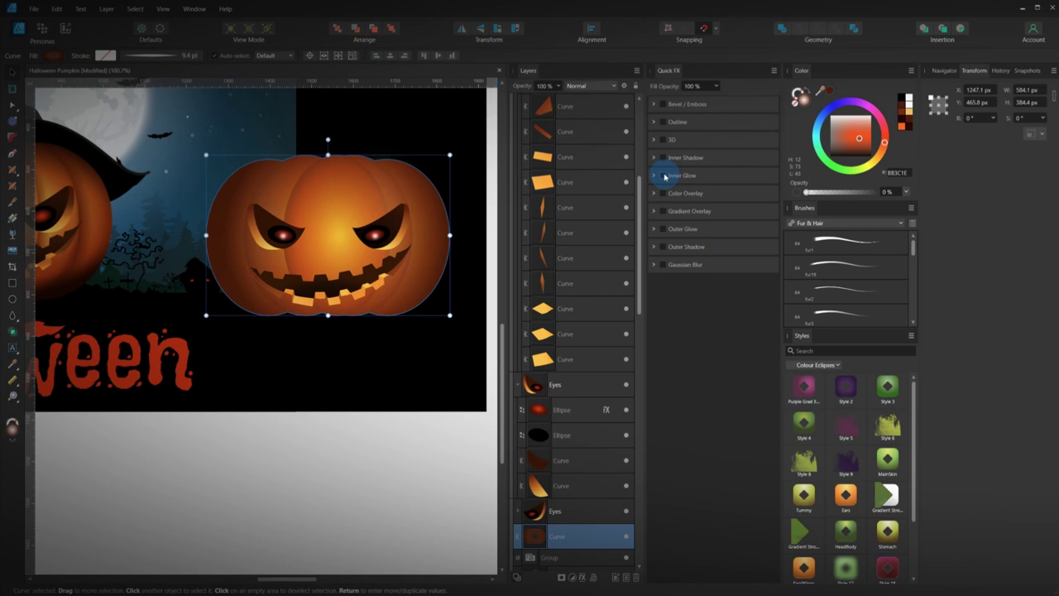
- Move the shading silhouette off the right pumpkin onto the empty canvas below the artboard
drag(439, 244, 424, 510)
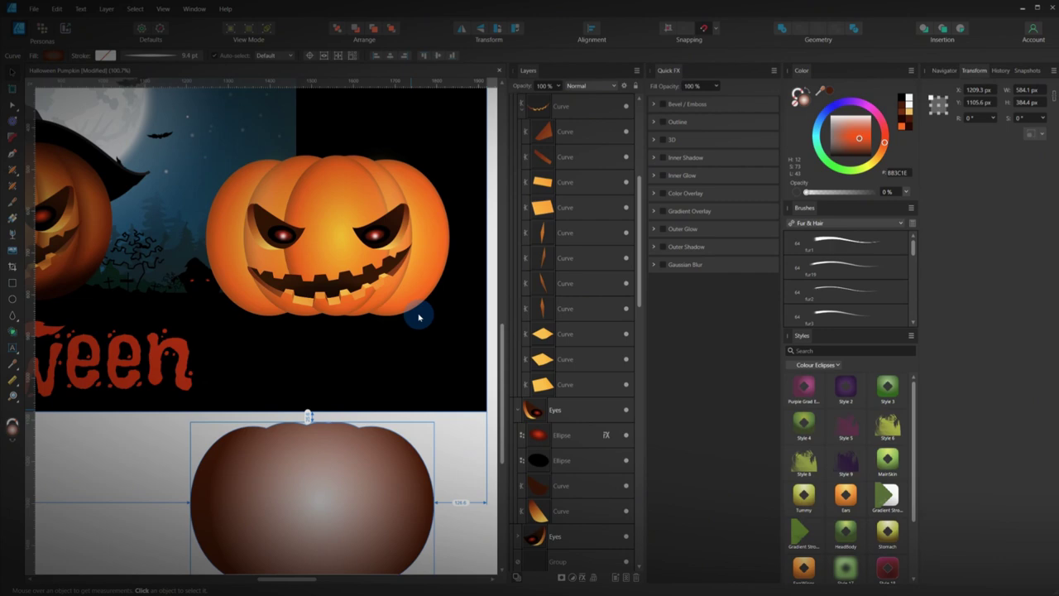
- Move the shading silhouette back over the right pumpkin's body and send it backward until it sits behind the mouth and eyes
click(371, 490)
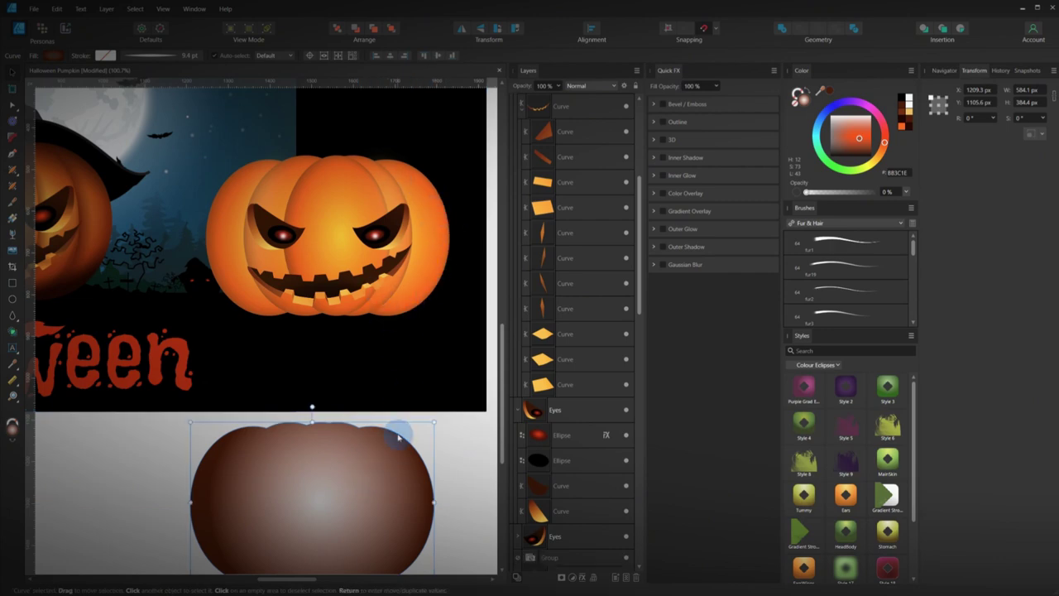
drag(402, 432, 399, 211)
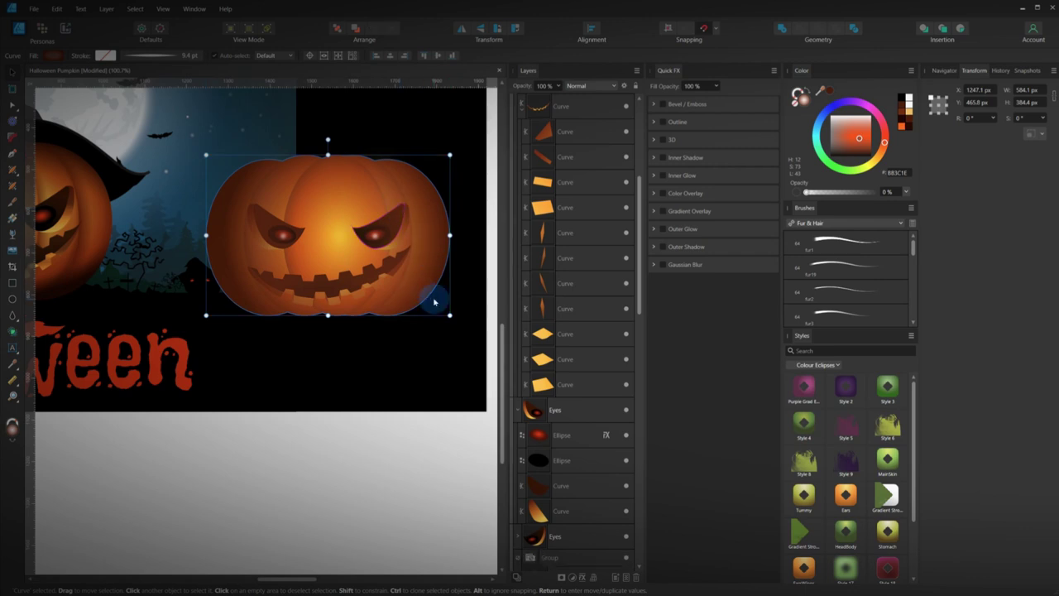
key(ctrl+[)
key(ctrl+[)
key(ctrl+[)
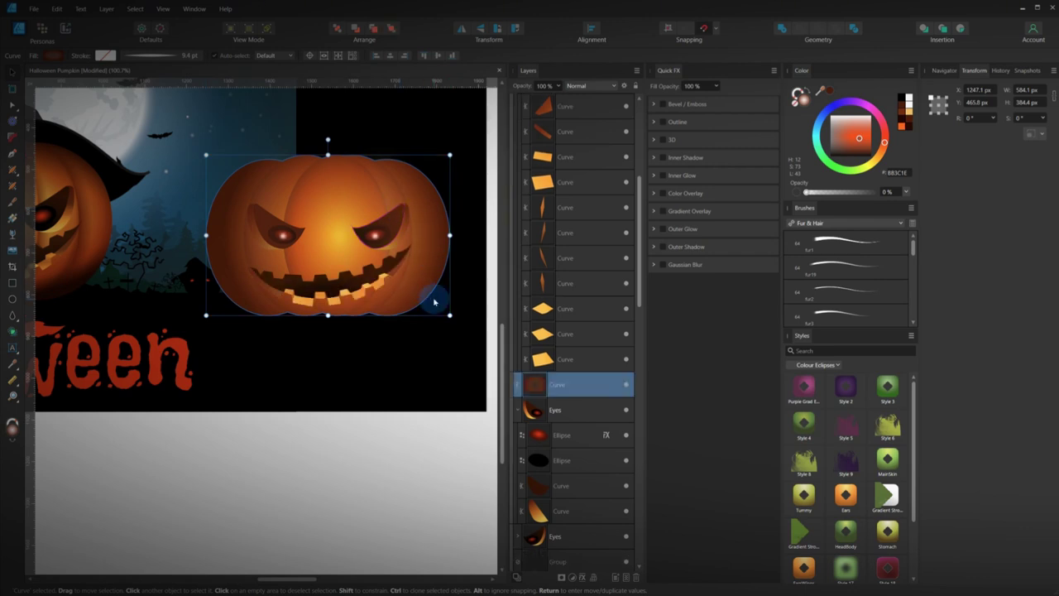
scroll(371, 386, down, 2)
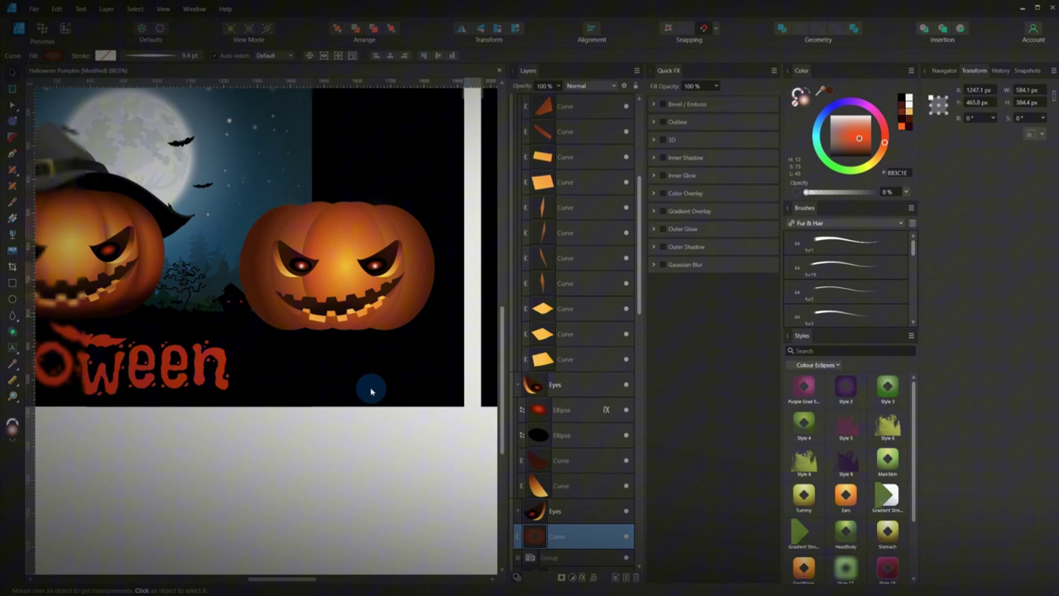
- Shorten the silhouette's elliptical gradient so its dark edge reaches further inward, and move the silhouette onto the empty canvas below the artboard
click(12, 218)
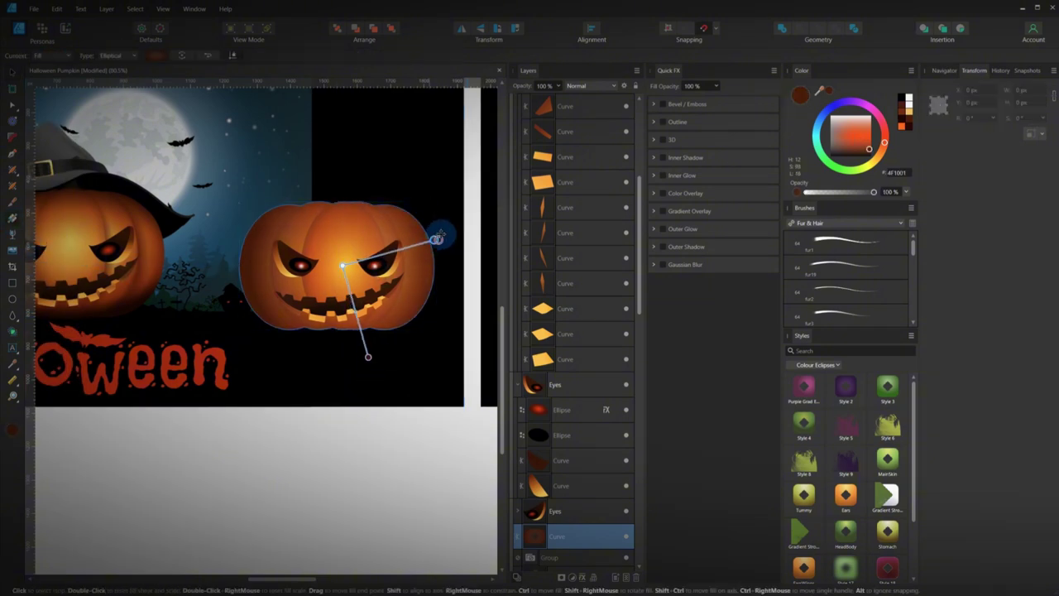
mouse_move(436, 238)
mouse_down()
mouse_move(439, 226)
mouse_move(406, 212)
mouse_move(392, 220)
mouse_move(411, 217)
mouse_up()
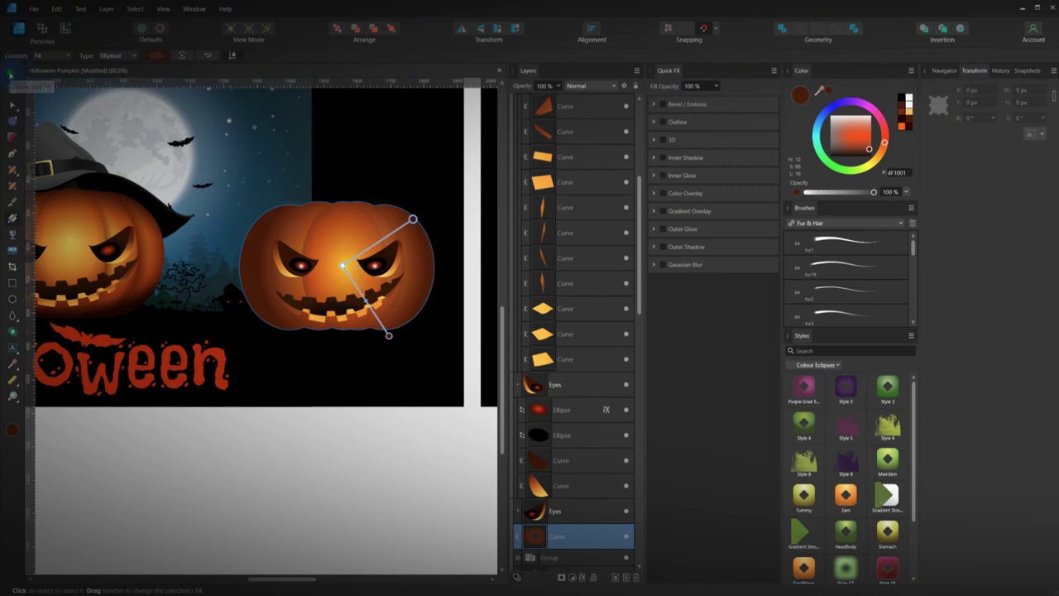
click(11, 73)
drag(402, 307, 369, 438)
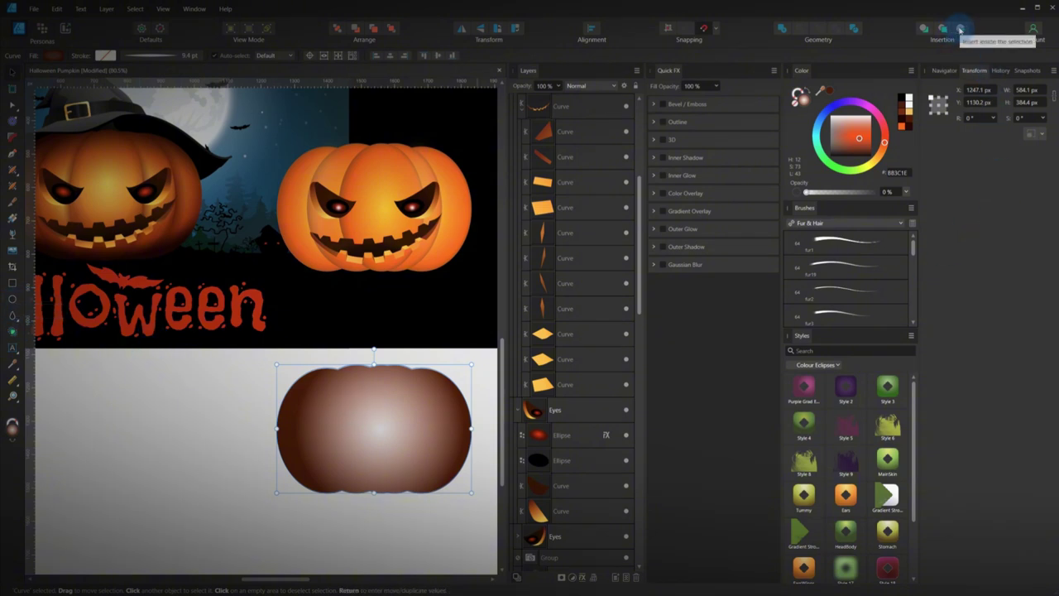
- Draw a white ellipse about 292 × 333 px over the middle of the shading silhouette
click(13, 298)
drag(338, 377, 438, 468)
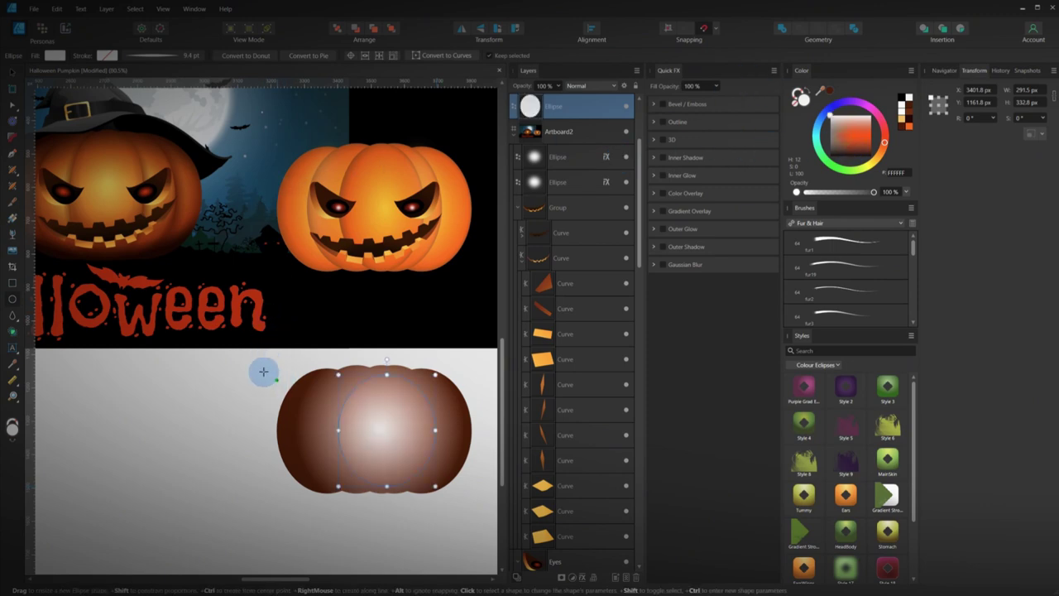
key(v)
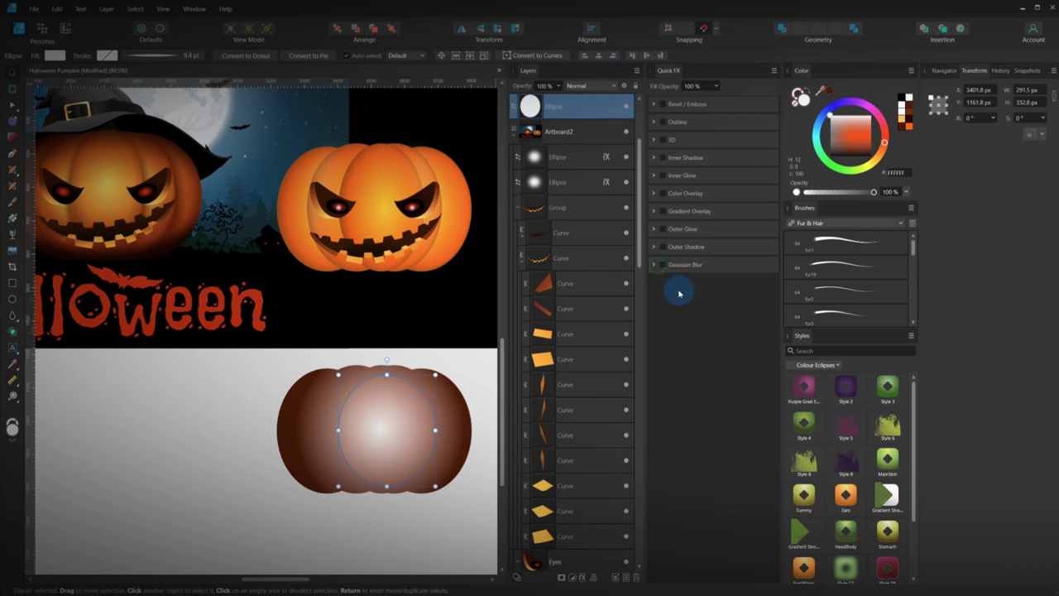
- Give the white ellipse a 49.9 px Gaussian Blur and move it over the centre of the right pumpkin
click(659, 264)
drag(676, 285, 711, 293)
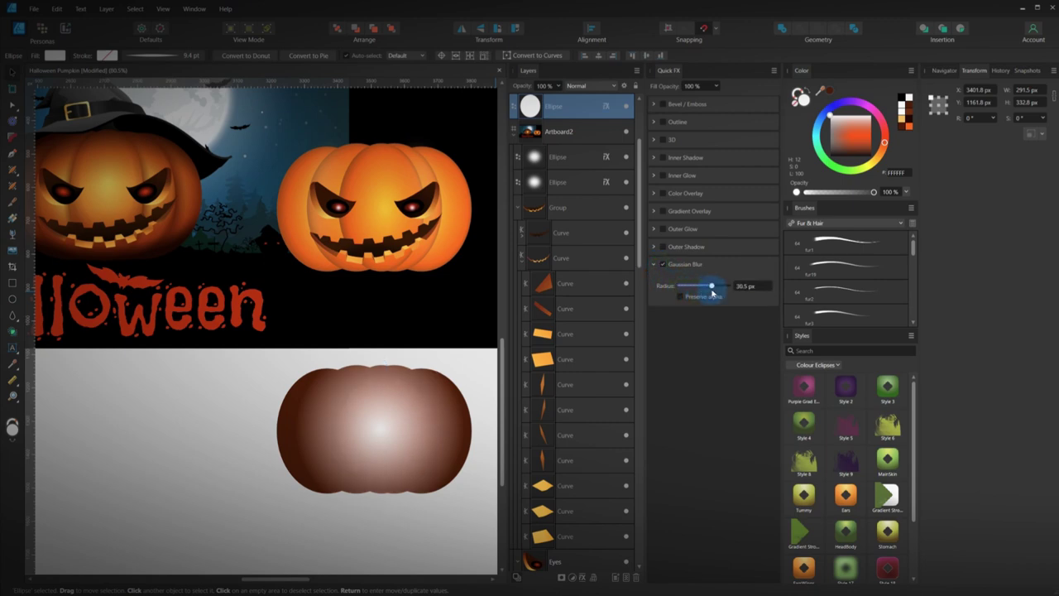
drag(379, 428, 386, 197)
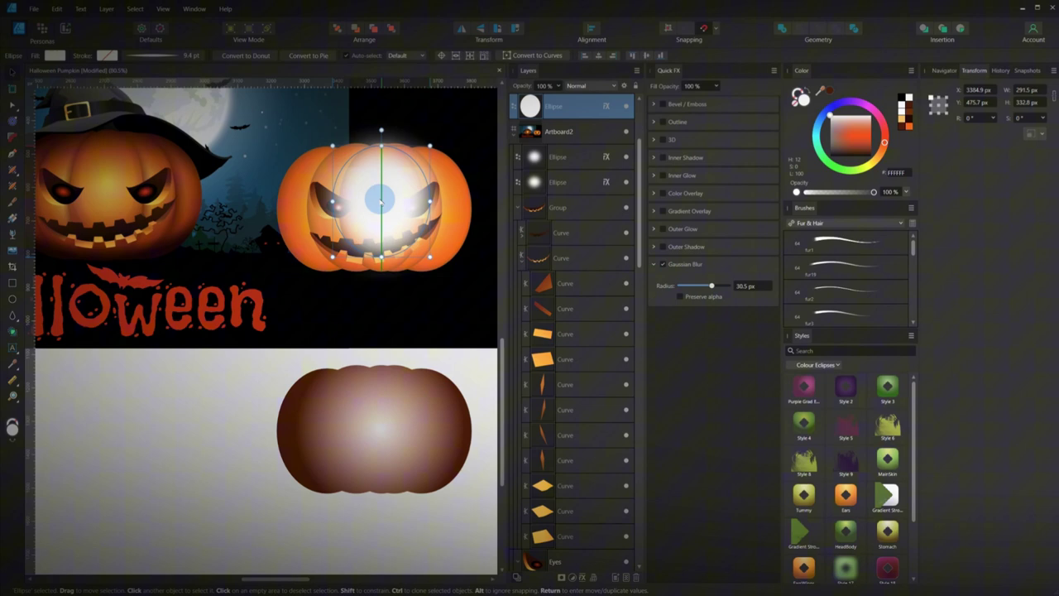
drag(381, 202, 380, 208)
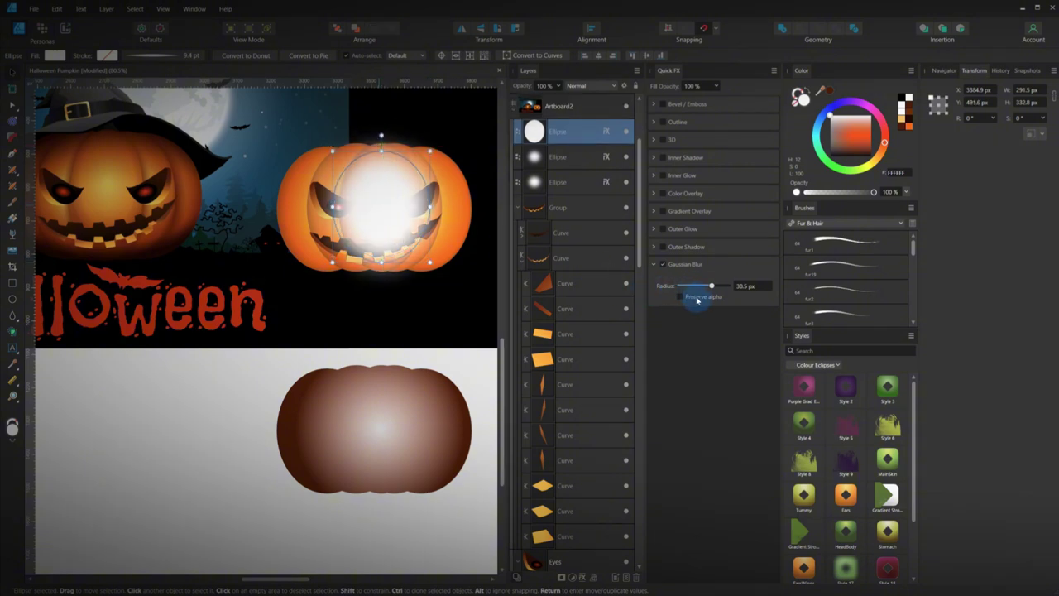
drag(709, 288, 725, 286)
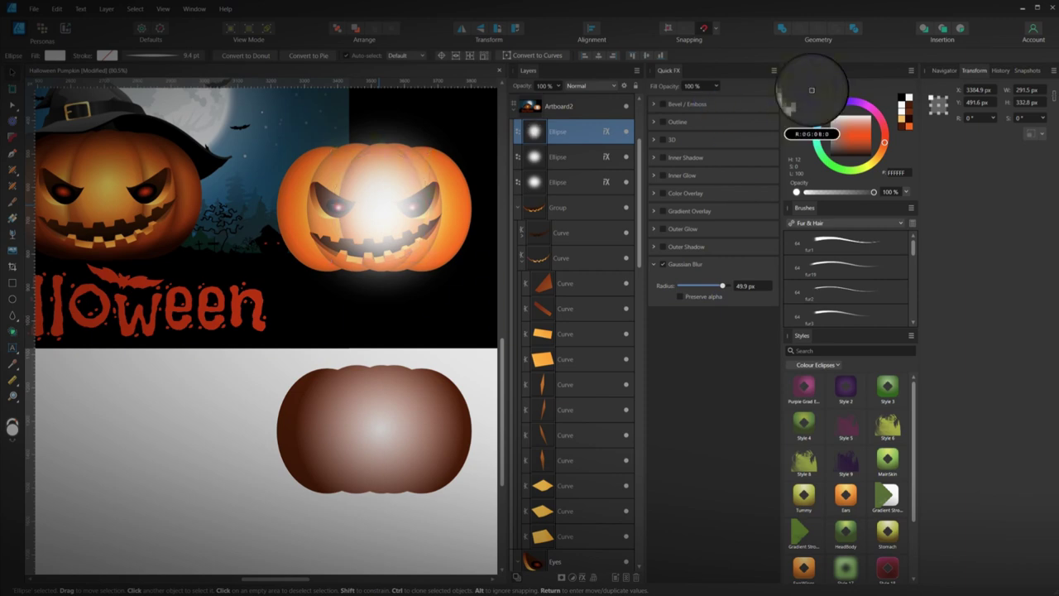
- Fill the glow ellipse with yellow FED24C sampled from the reference pumpkin and shrink it to about 181 × 220 px
drag(134, 179, 111, 182)
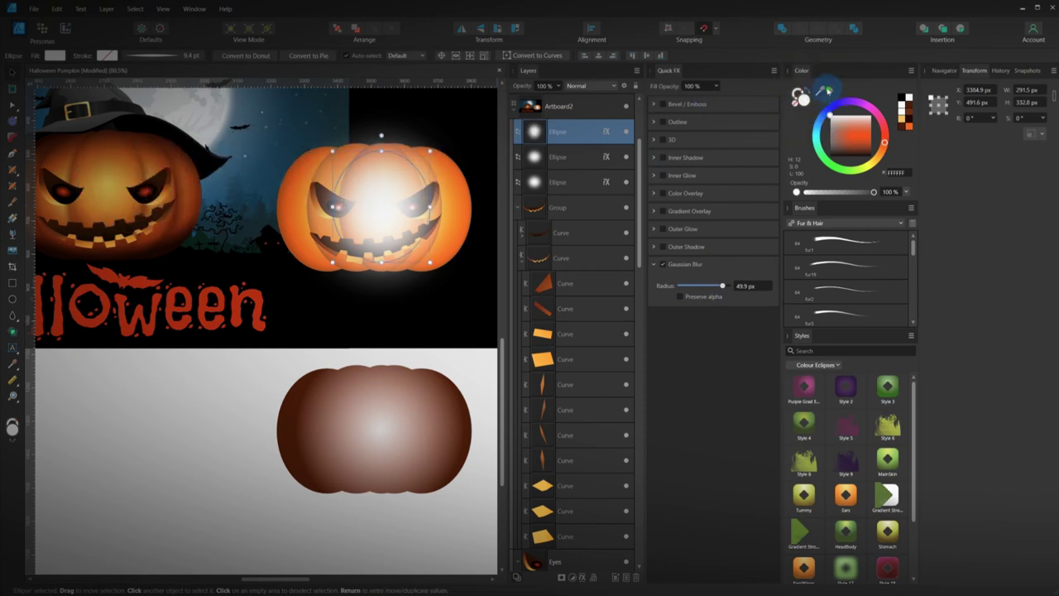
click(828, 91)
drag(429, 207, 414, 207)
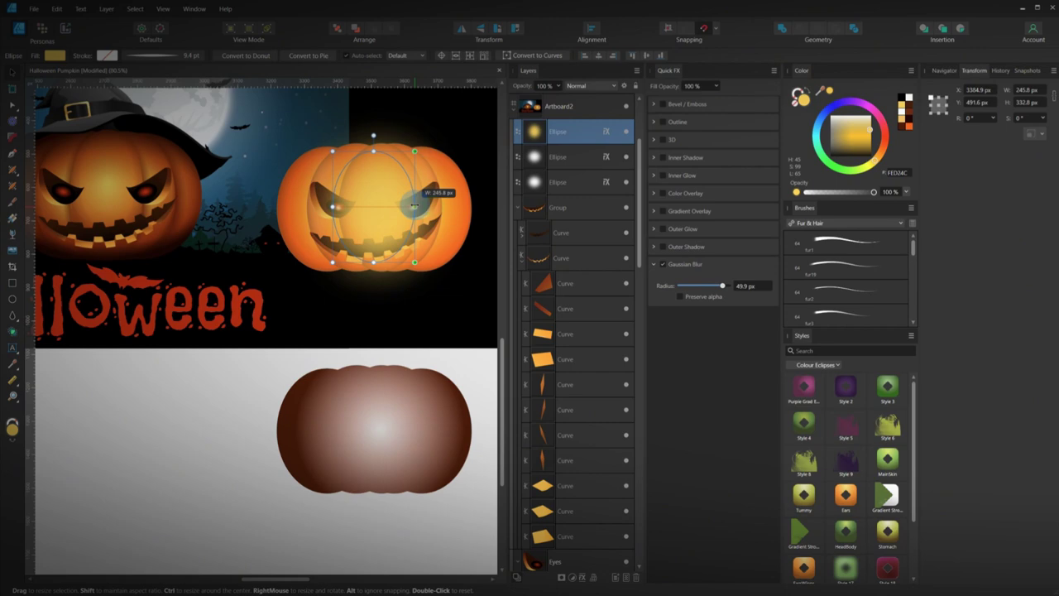
drag(374, 262, 359, 217)
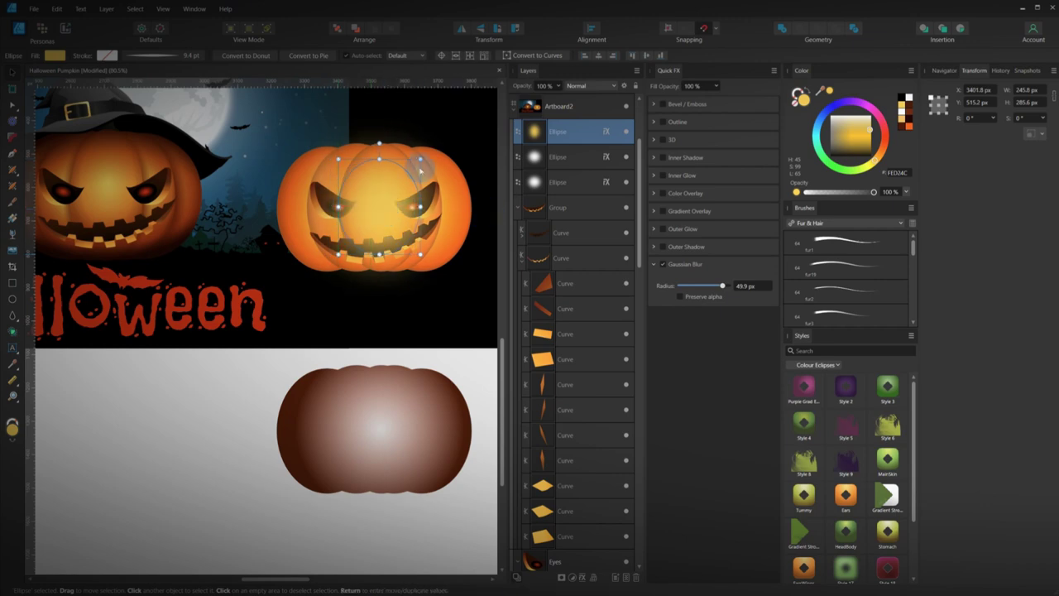
drag(420, 160, 398, 182)
- Move the yellow glow ellipse to the middle of the shading silhouette and nest it inside the silhouette
drag(372, 218, 388, 426)
click(380, 419)
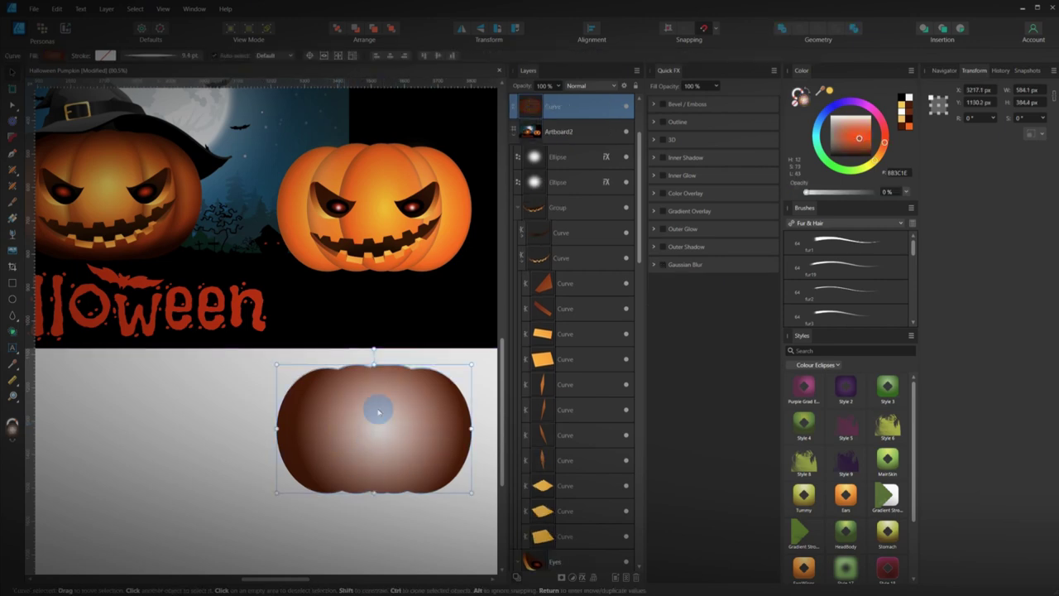
click(965, 29)
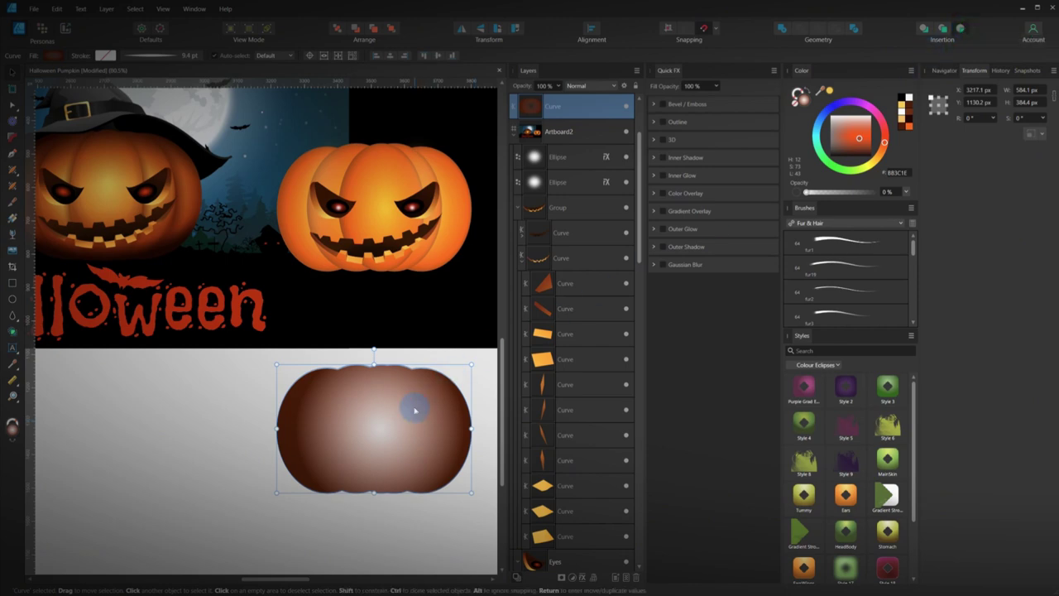
key(ctrl+v)
mouse_move(398, 411)
mouse_down()
mouse_move(390, 384)
mouse_move(383, 422)
mouse_move(381, 331)
mouse_move(387, 416)
mouse_up()
key(Delete)
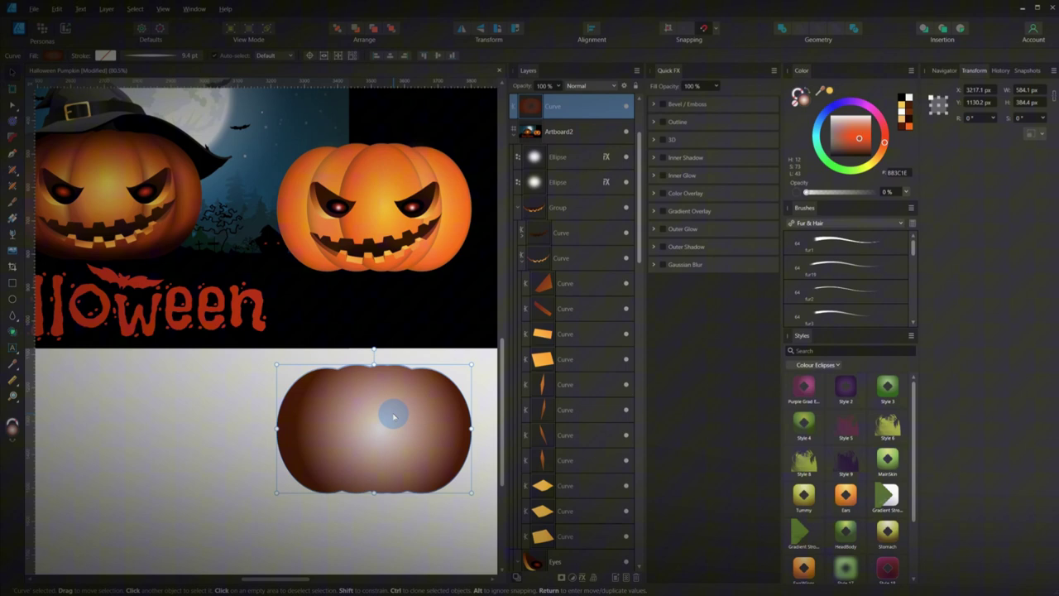
key(ctrl+z)
click(430, 515)
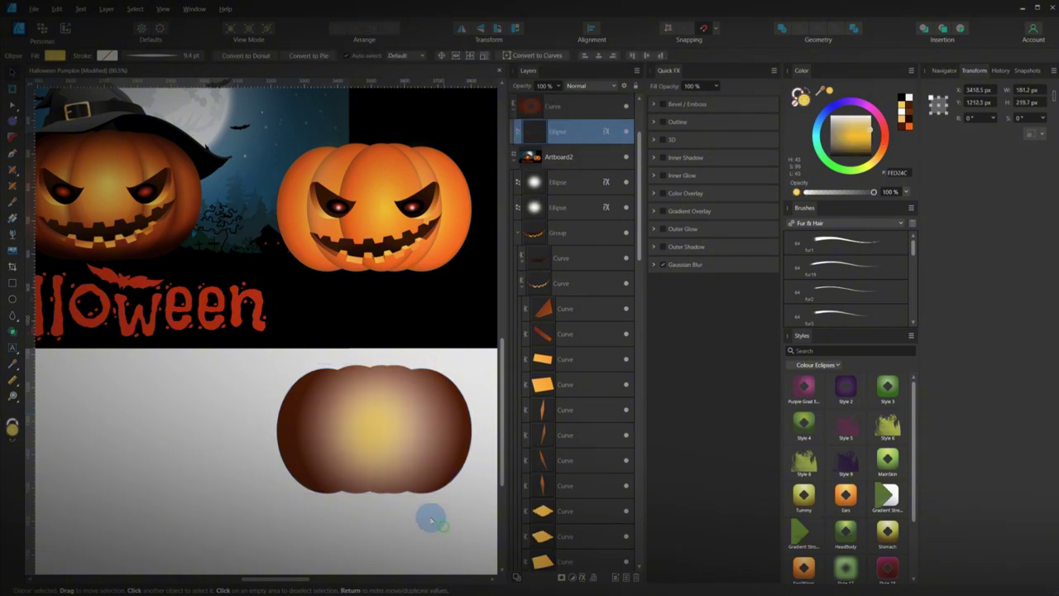
- Move the silhouette with its yellow glow onto the right pumpkin and send it backward behind the facial features
drag(382, 436, 434, 235)
key(ctrl+bracketleft)
key(ctrl+bracketleft)
key(ctrl+bracketleft)
key(ctrl+bracketleft)
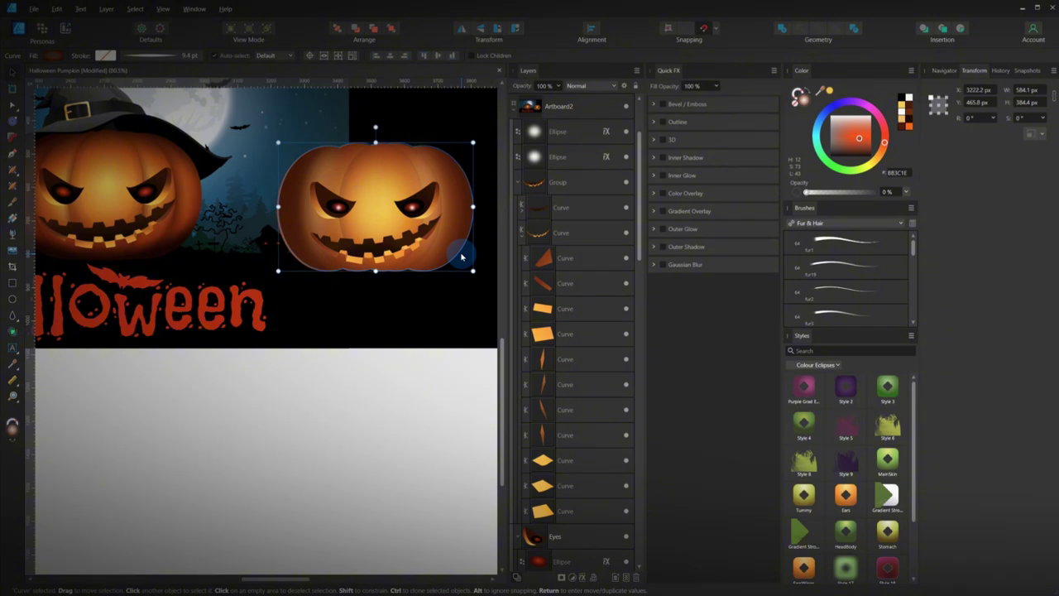
- Nudge the shading silhouette 5 px left and 2 px down so it lines up with the pumpkin's outline
key(Left)
key(Left)
key(Left)
key(Left)
key(Left)
key(Down)
key(Down)
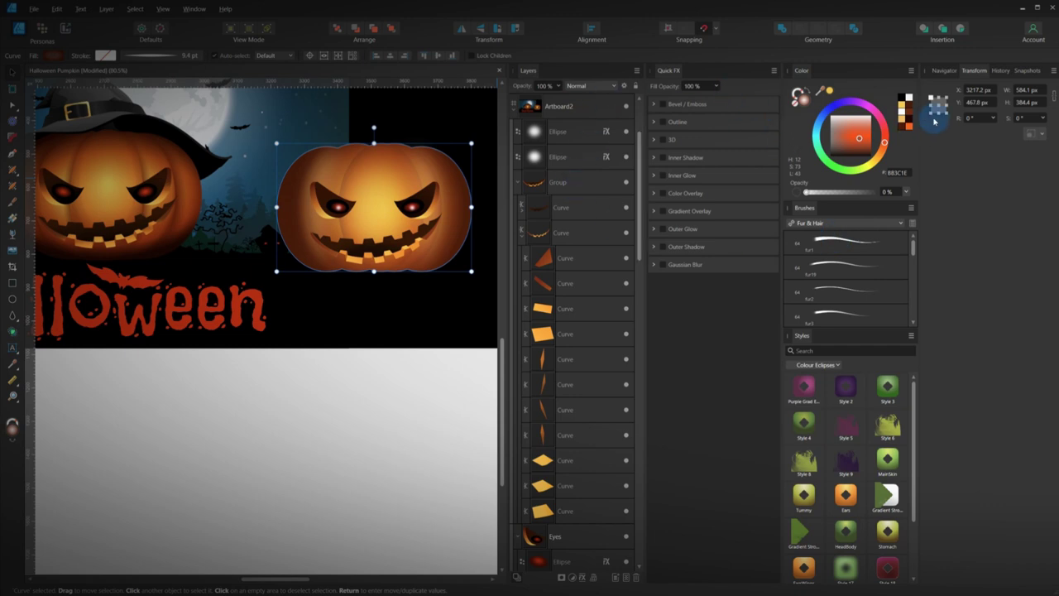
- Try the Screen blend mode on the shading silhouette and set it back to Normal
click(594, 86)
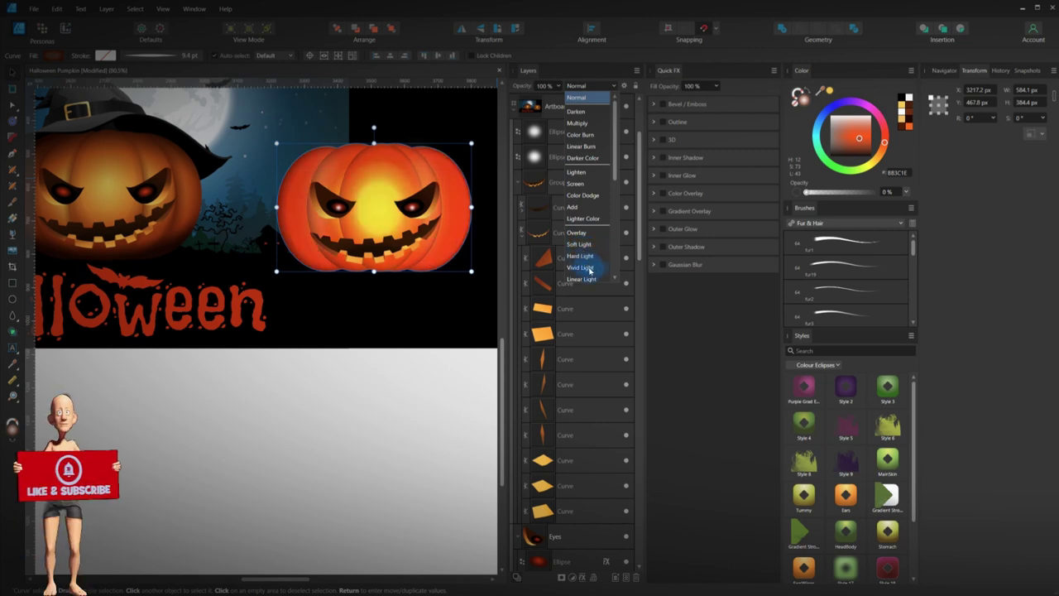
scroll(590, 256, down, 1)
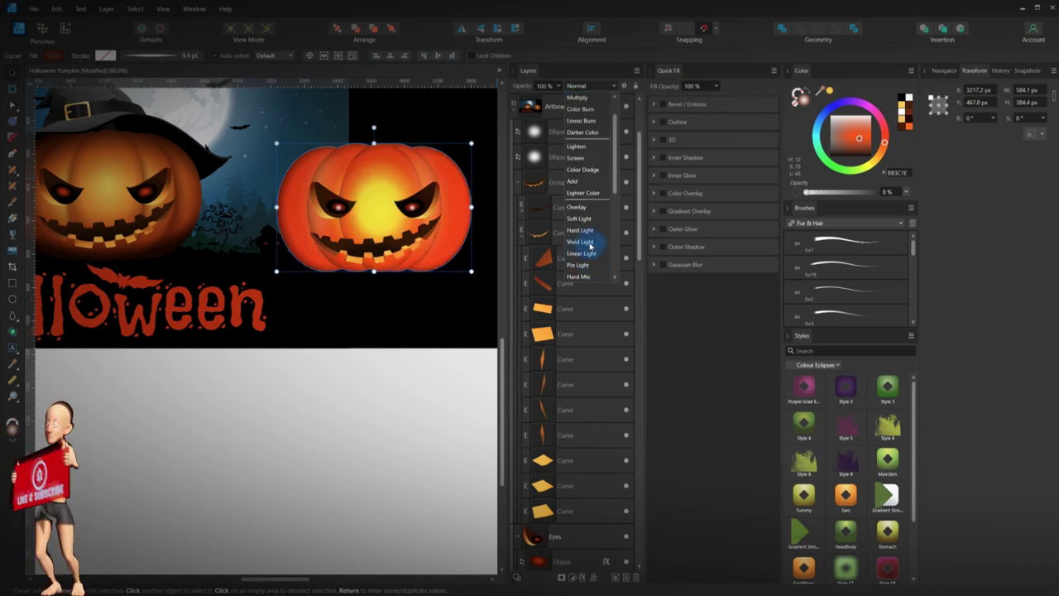
click(594, 161)
scroll(613, 157, up, 2)
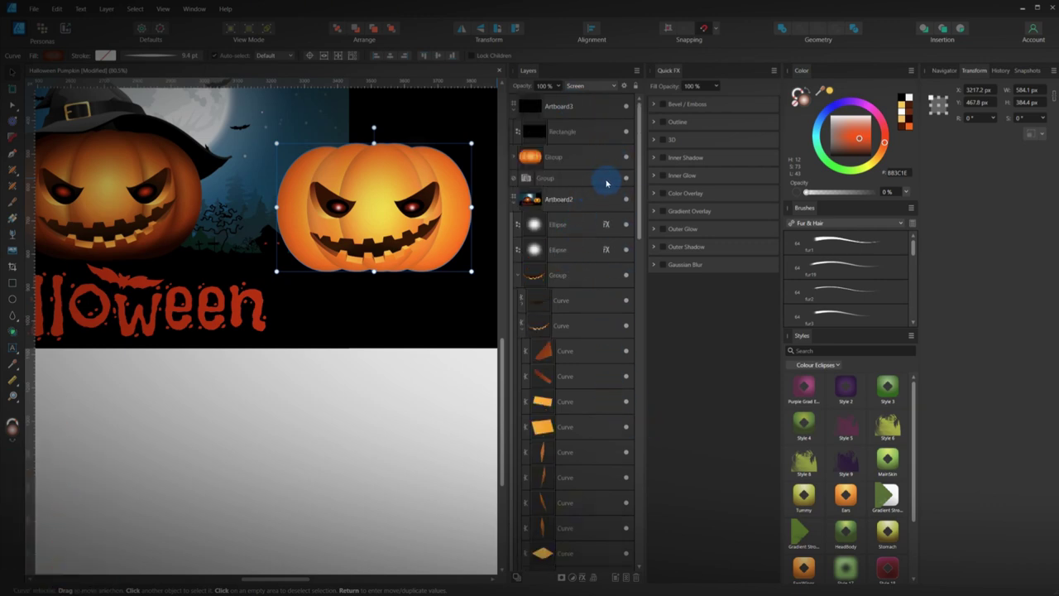
click(613, 86)
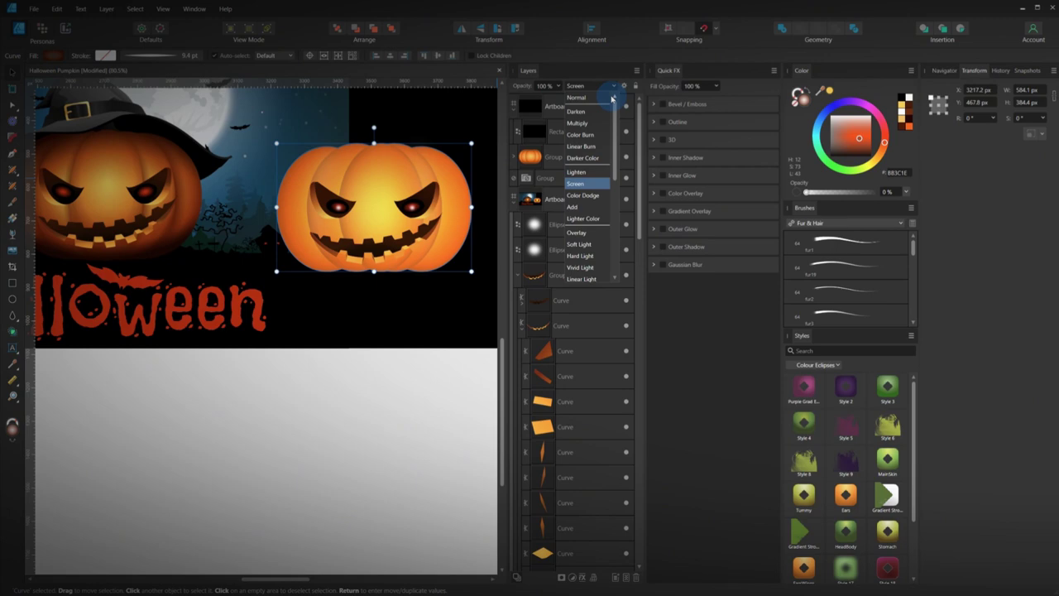
click(601, 97)
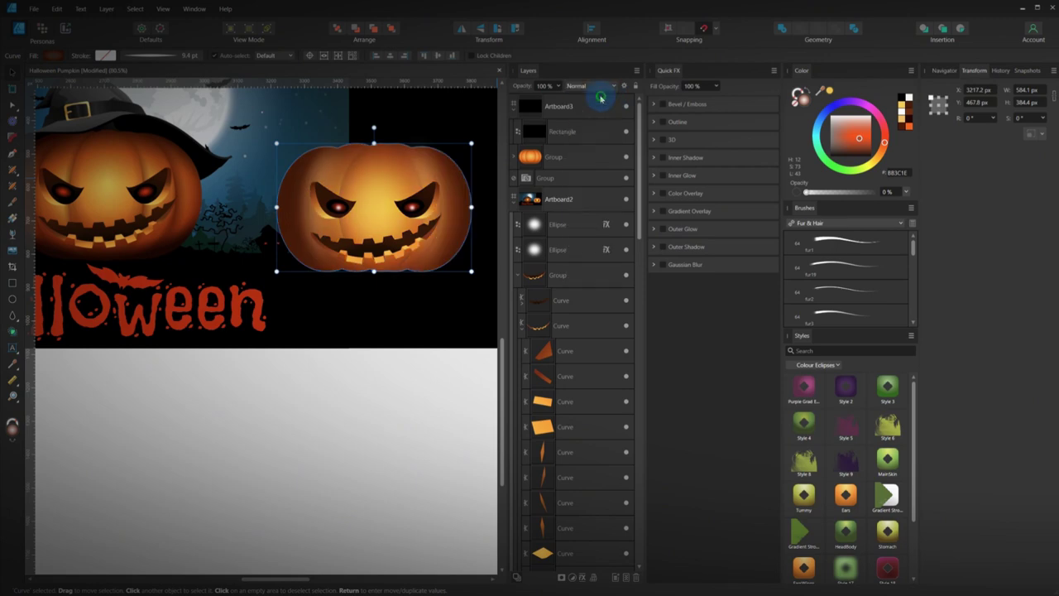
- Apply a 15.6 px Gaussian Blur to the right pumpkin's shading silhouette
click(411, 413)
scroll(397, 331, up, 2)
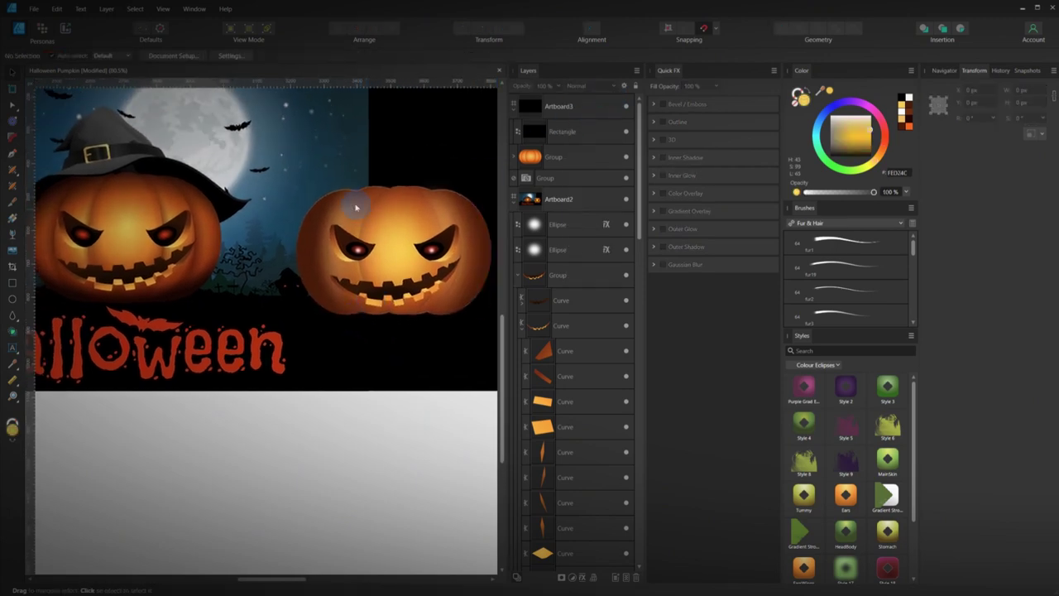
scroll(364, 222, up, 3)
click(300, 165)
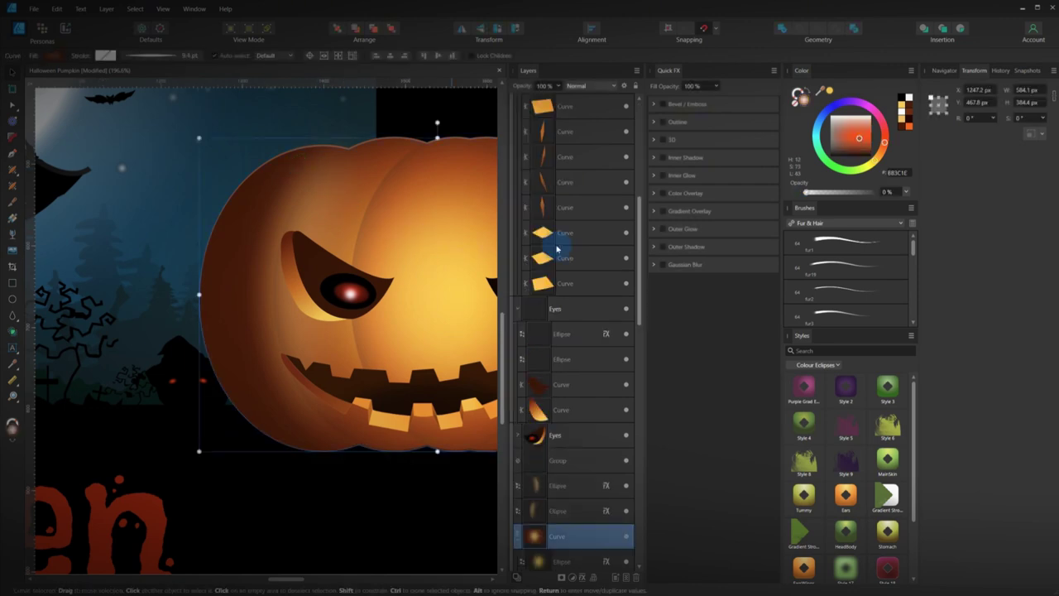
click(652, 266)
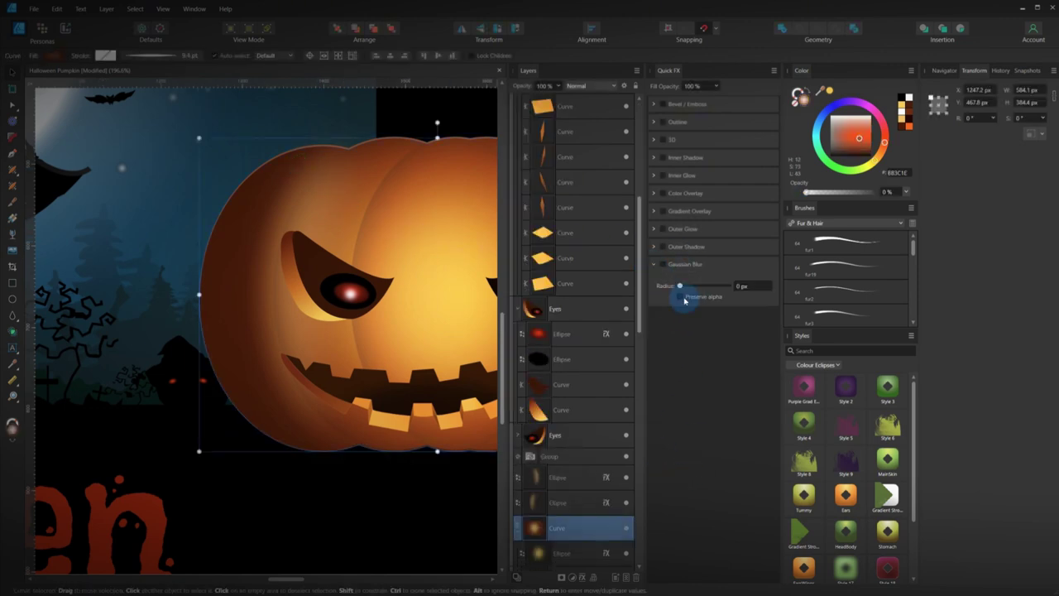
drag(688, 286, 703, 287)
- Shrink the blurred silhouette slightly from its lower-right and upper-left corners so its edges sit inside the pumpkin's outline
scroll(427, 338, down, 3)
drag(420, 350, 267, 353)
scroll(330, 379, up, 1)
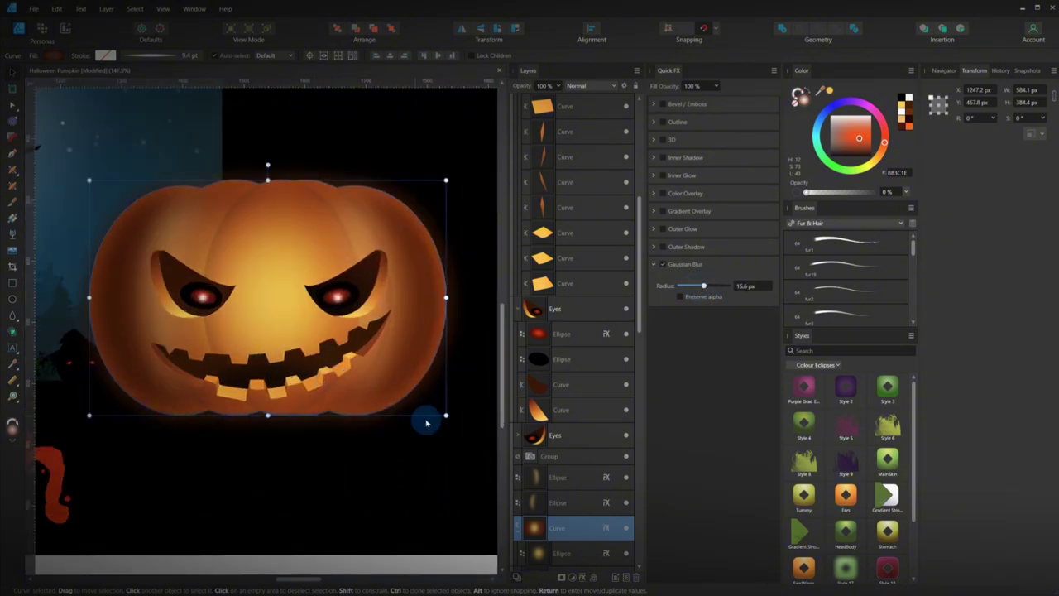
drag(446, 414, 436, 405)
drag(89, 179, 97, 187)
click(254, 441)
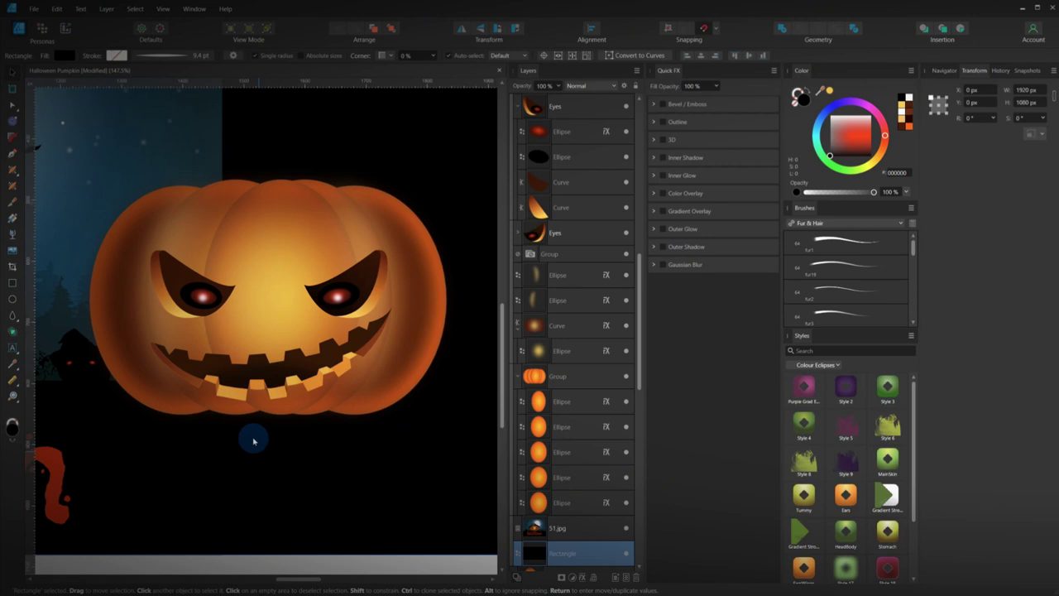
- Turn off the Gaussian Blur effect on the shading silhouette
click(556, 326)
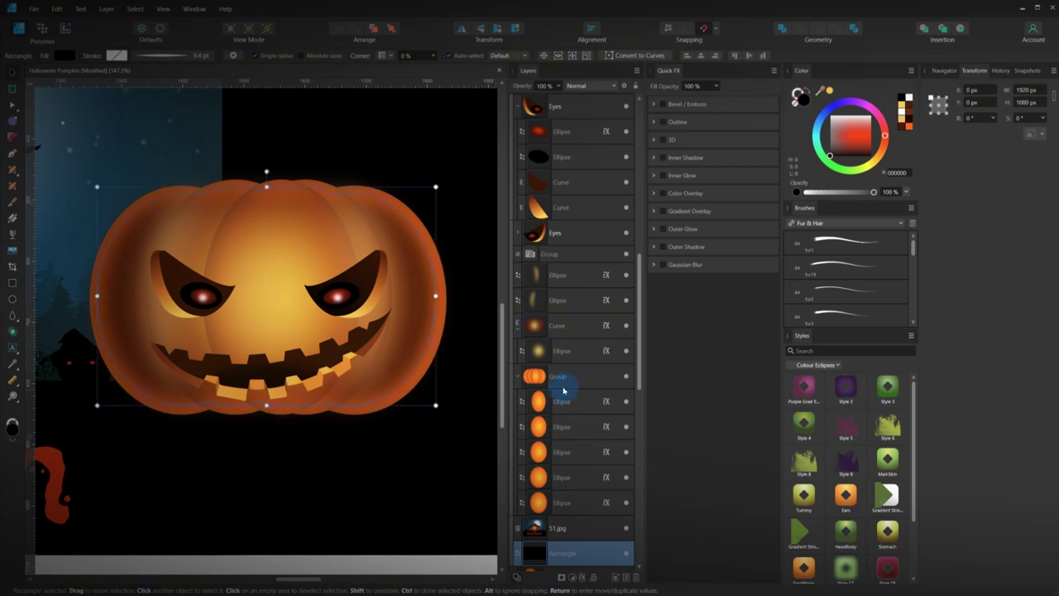
click(665, 265)
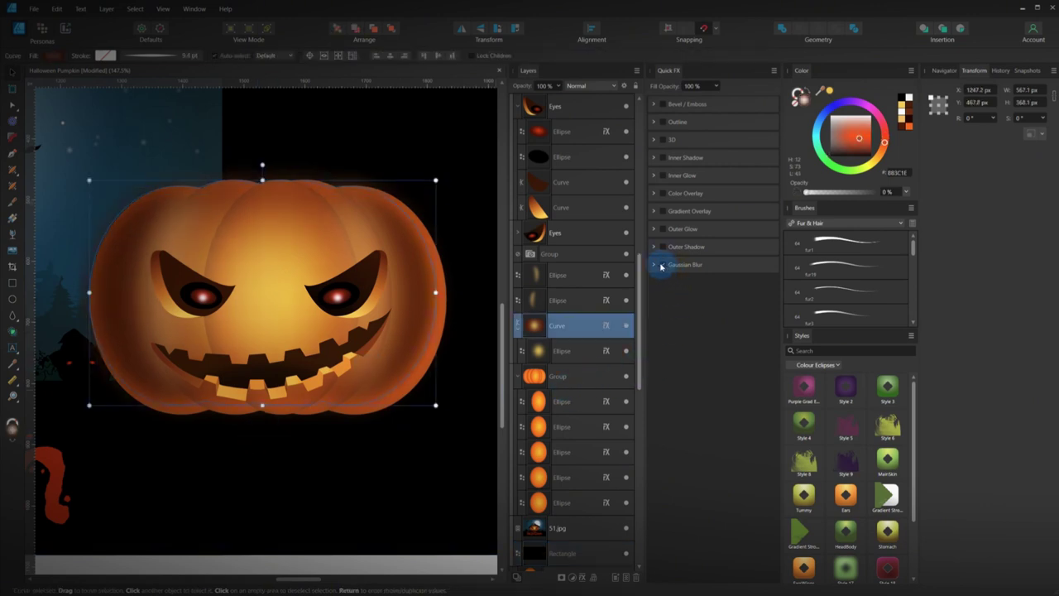
click(661, 265)
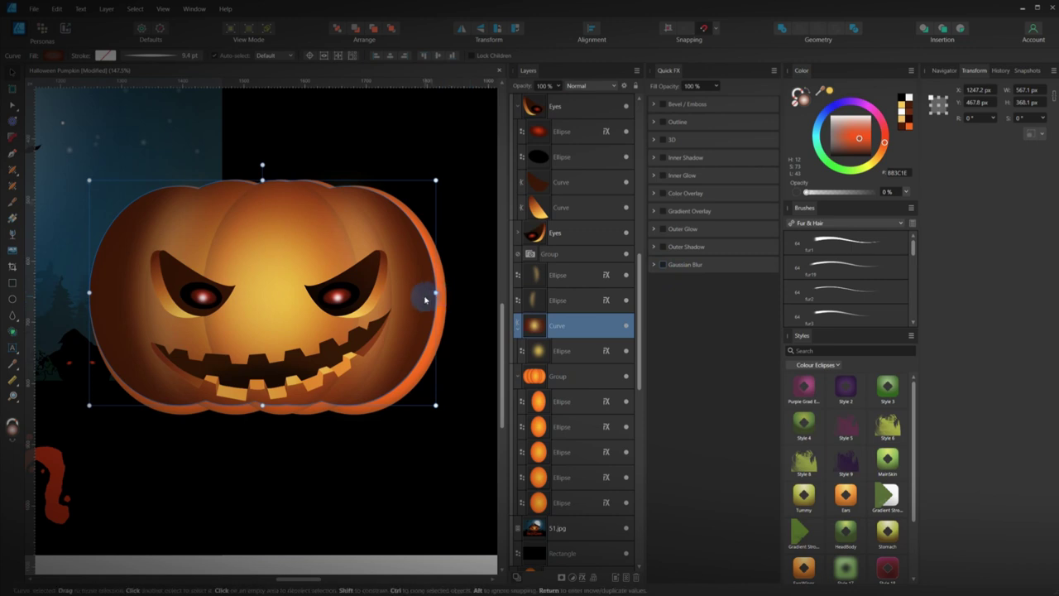
- Move and stretch the shading silhouette to about 585 by 384 px so it covers the right pumpkin edge to edge
drag(429, 303, 436, 308)
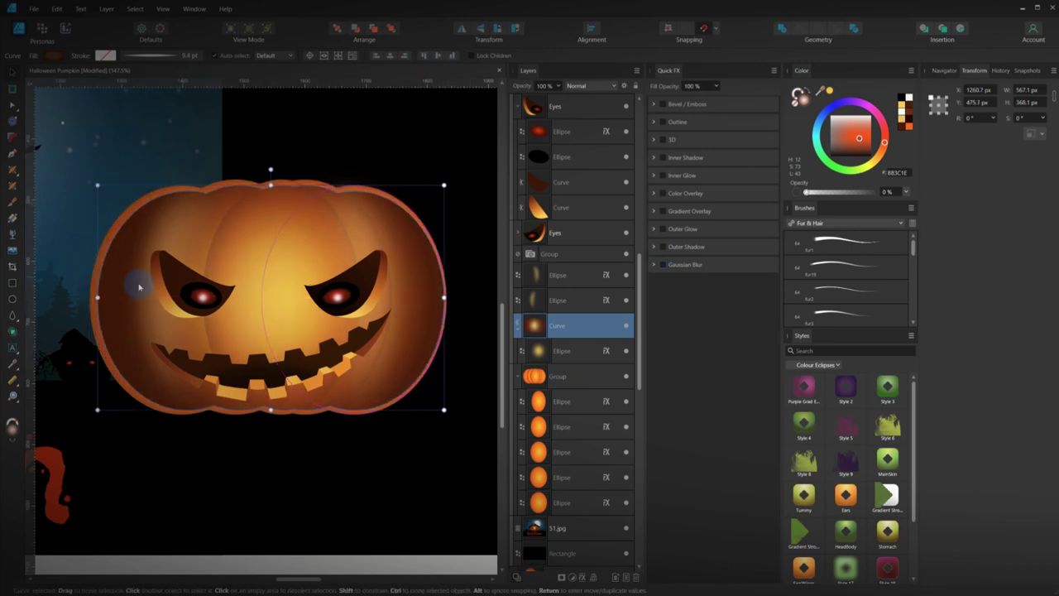
drag(97, 296, 88, 296)
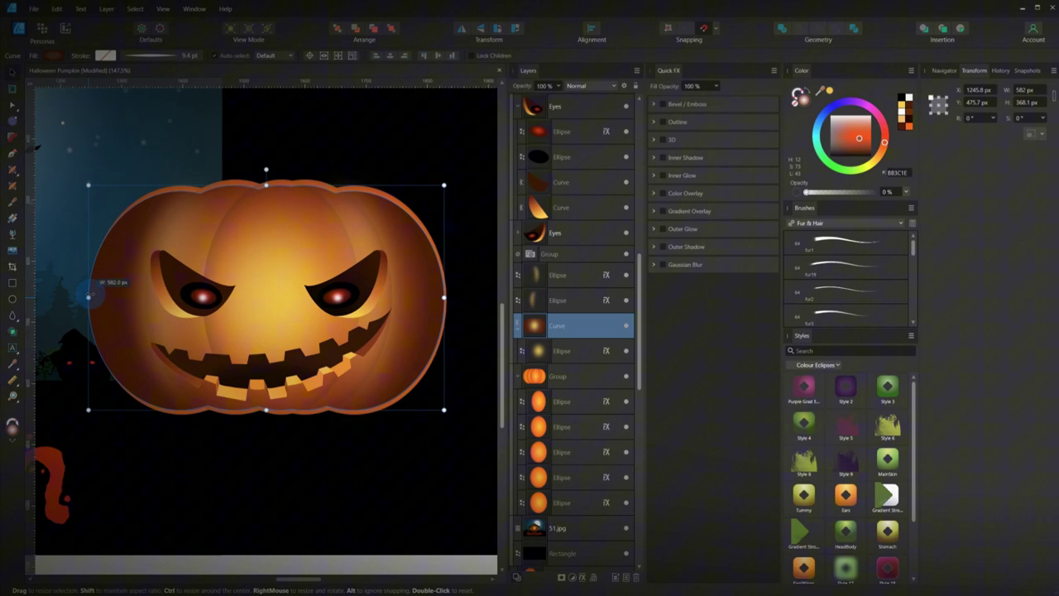
drag(265, 185, 264, 178)
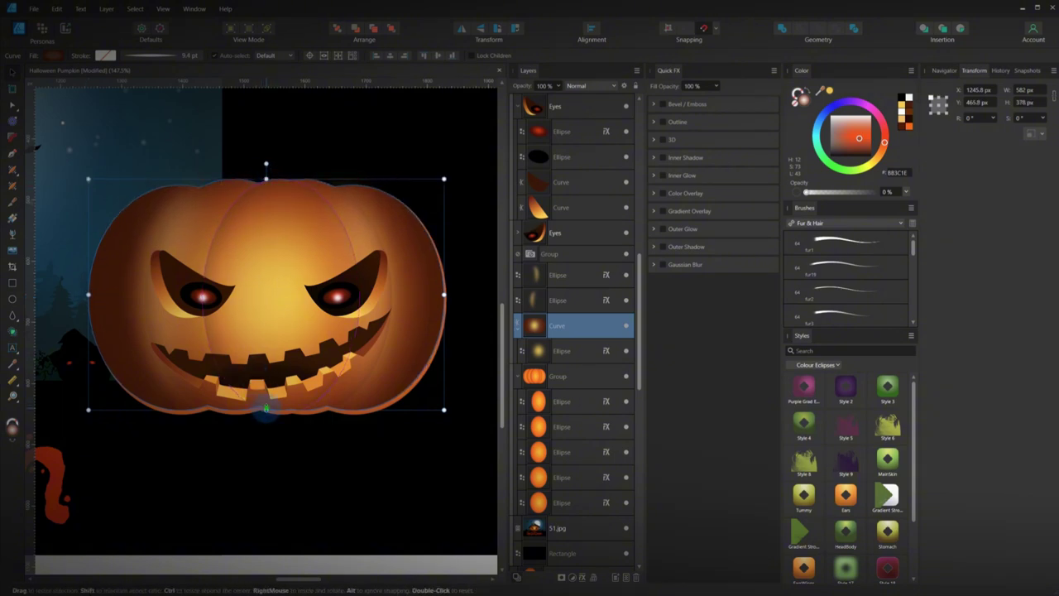
drag(265, 409, 266, 414)
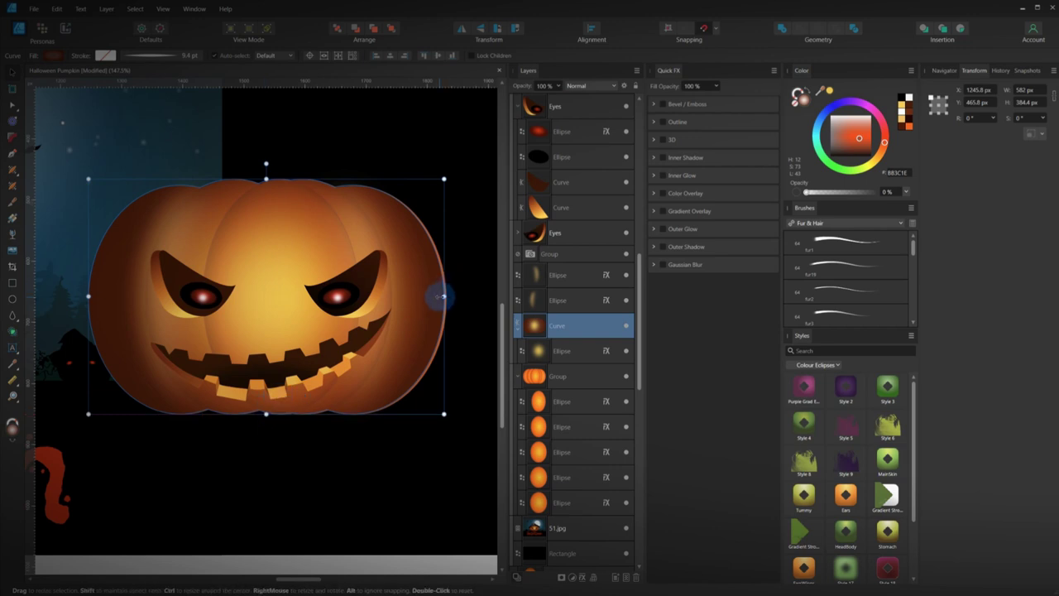
drag(443, 296, 443, 296)
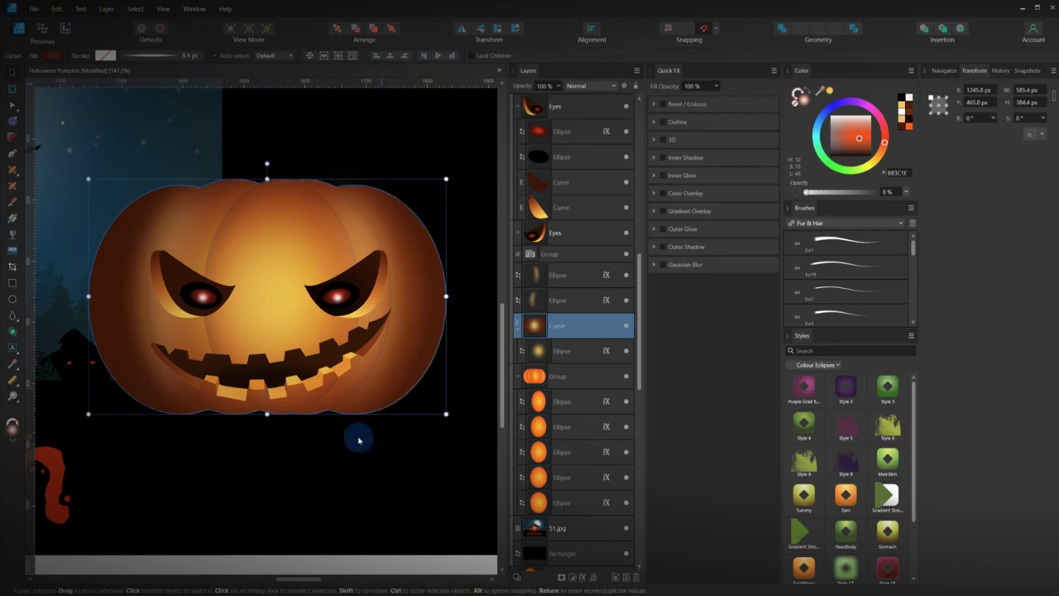
click(336, 448)
scroll(335, 448, down, 6)
scroll(286, 466, up, 2)
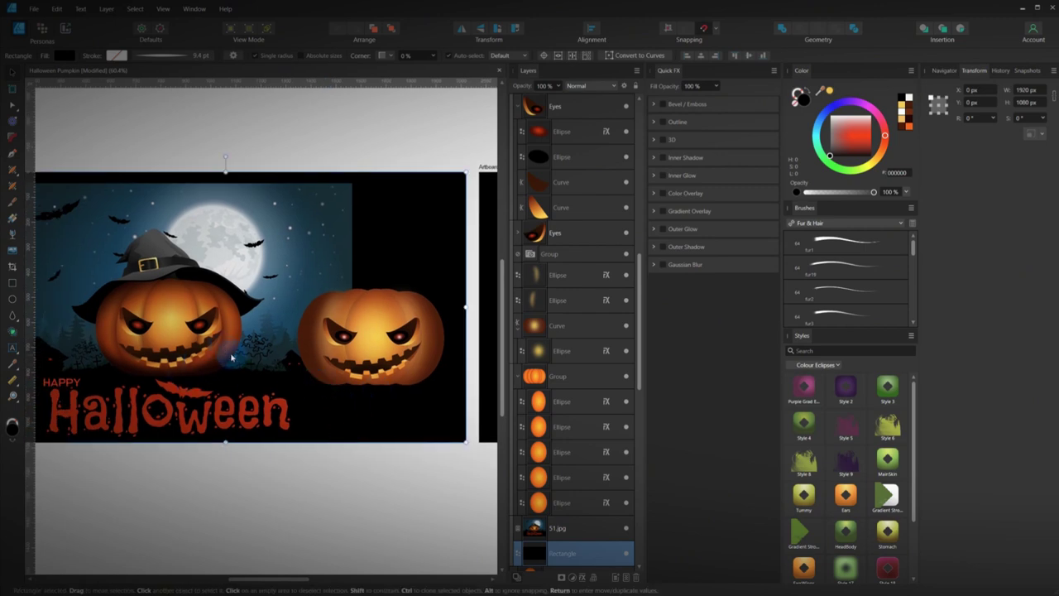
- Draw a wide ellipse about 695 by 187 px across the right pumpkin's base and fill it with sampled dark brown 280100
click(301, 361)
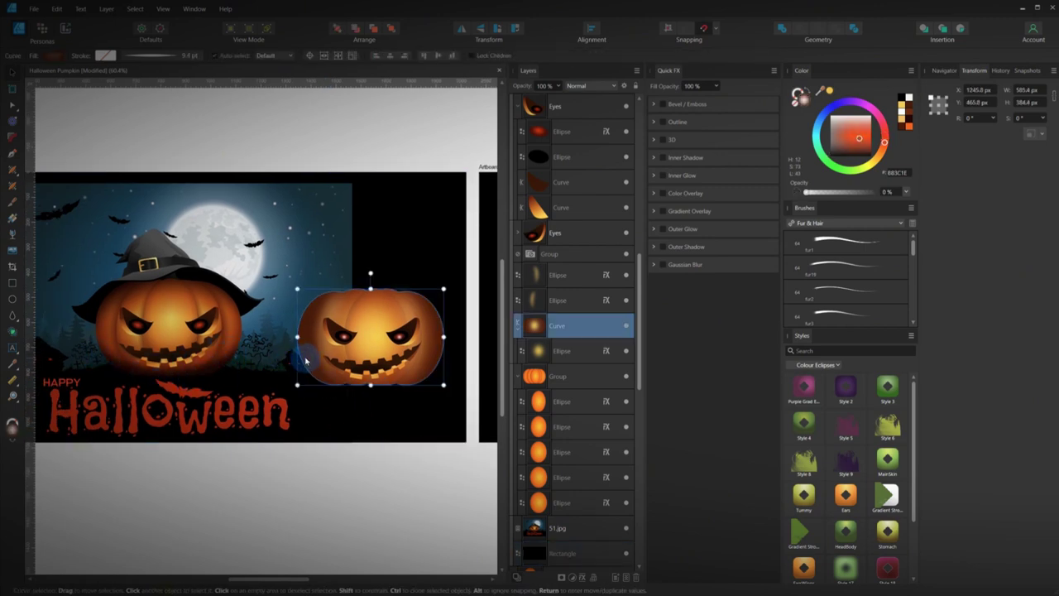
click(11, 299)
drag(278, 355, 452, 403)
key(i)
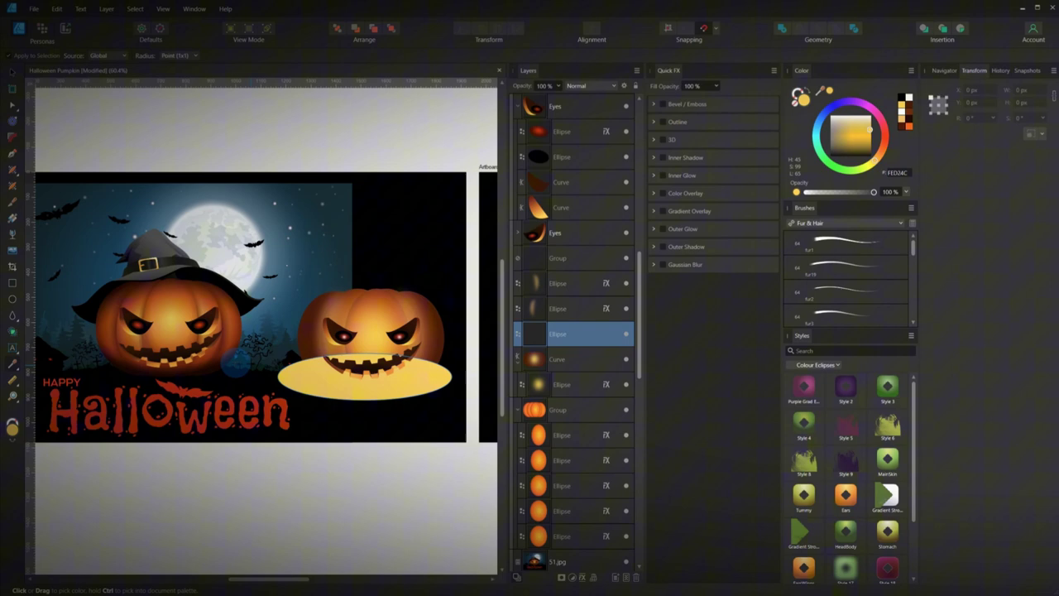
click(278, 364)
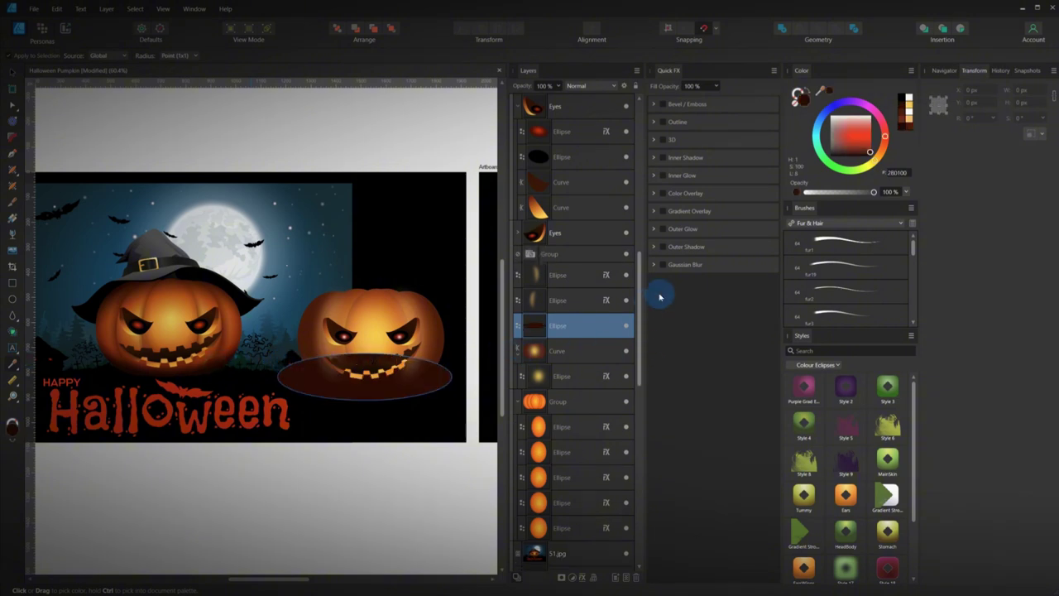
- Apply a 29.8 px Gaussian Blur to the dark brown ellipse
click(654, 265)
drag(678, 285, 699, 289)
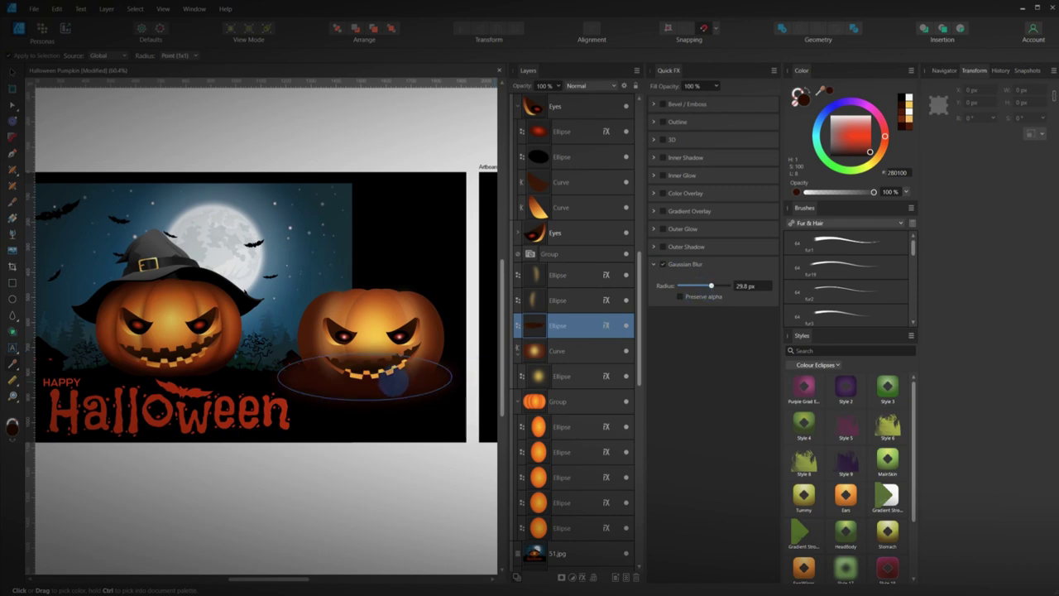
click(12, 72)
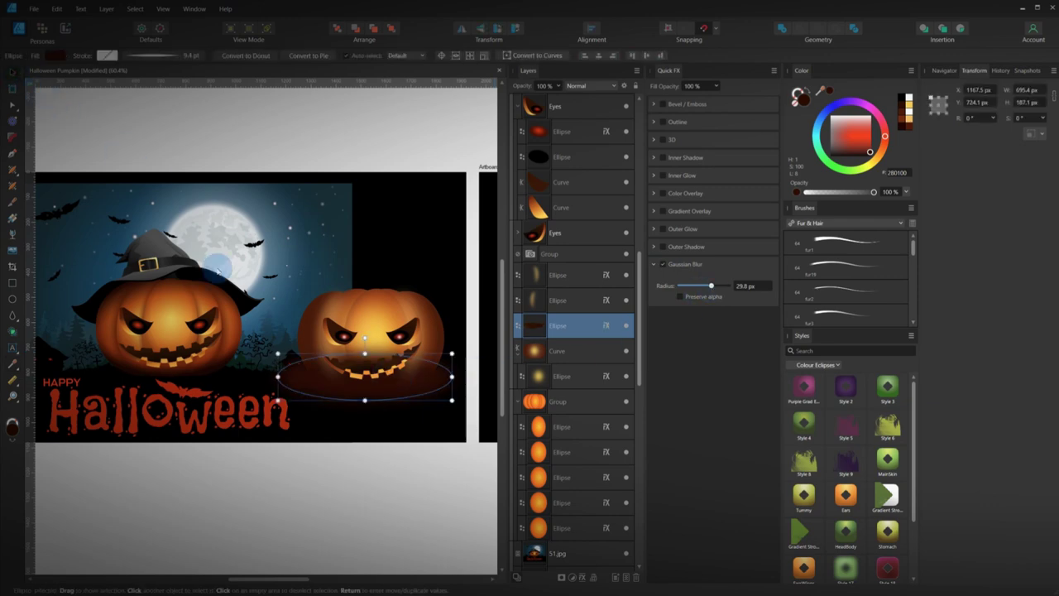
- Convert the blurred ellipse to curves and reshape its nodes into a crescent about 540 by 173 px hugging the pumpkin's base
right_click(382, 384)
click(448, 279)
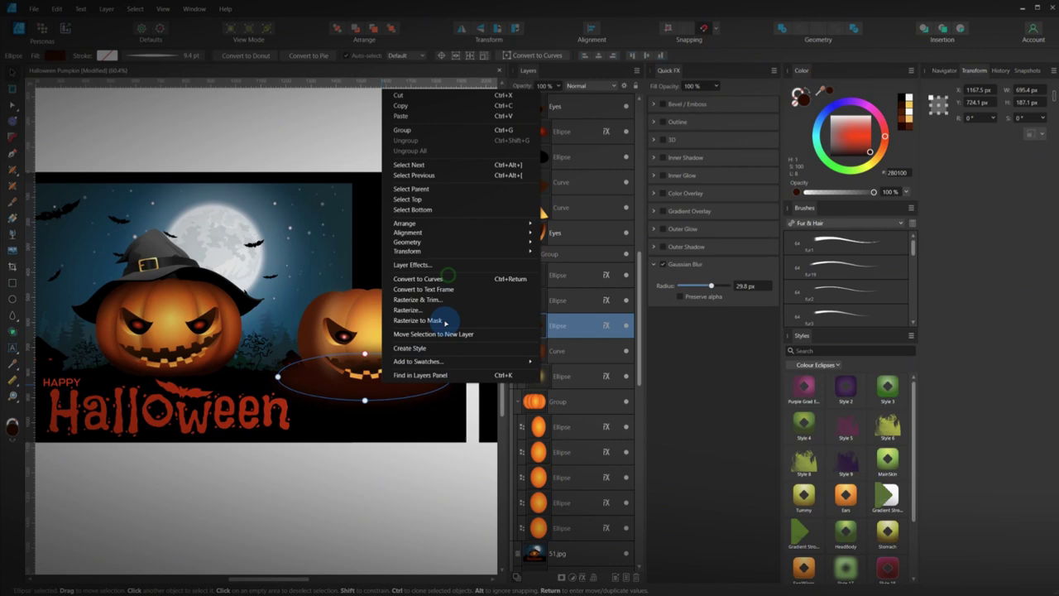
drag(366, 354, 364, 379)
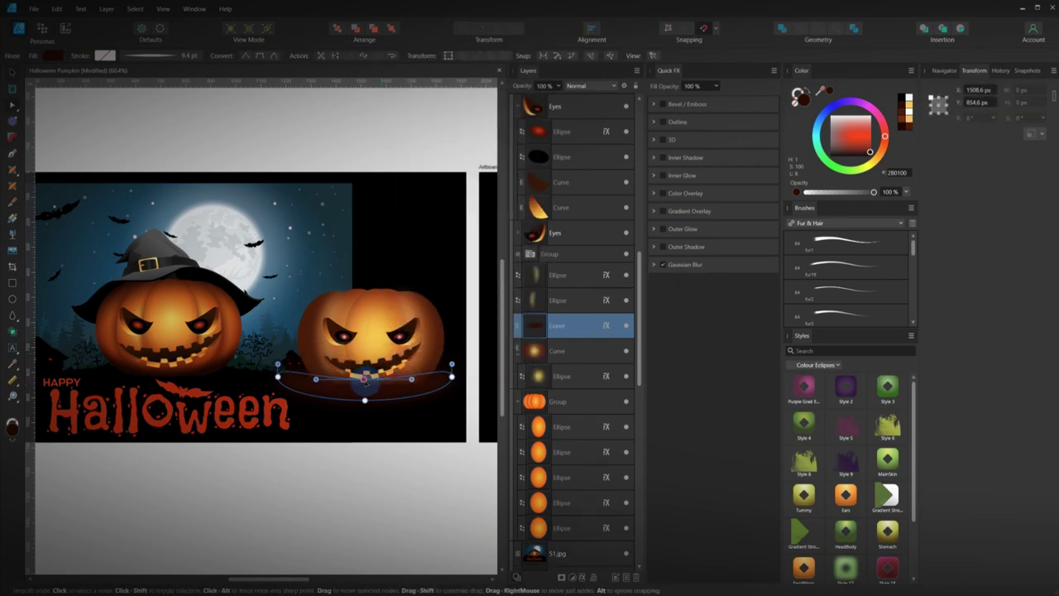
scroll(322, 395, up, 2)
drag(276, 407, 303, 391)
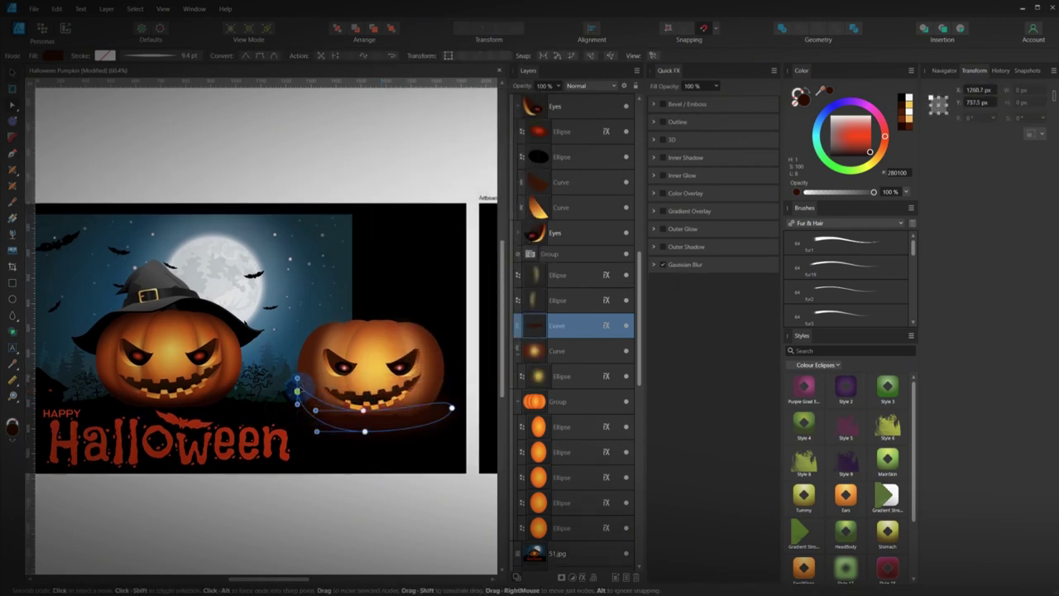
mouse_move(452, 408)
mouse_down()
mouse_move(443, 383)
mouse_move(440, 391)
mouse_up()
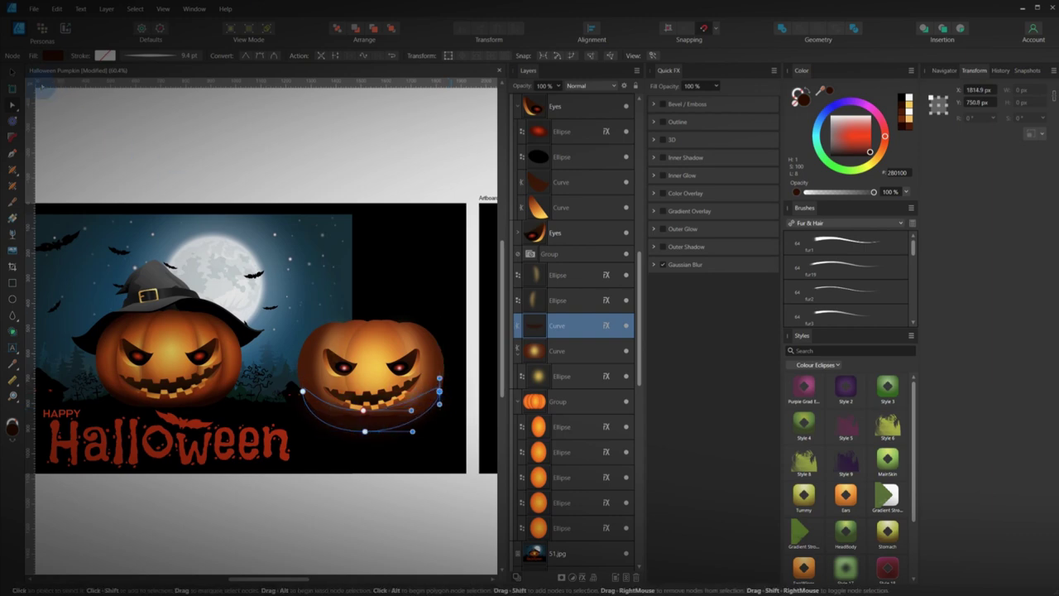
scroll(396, 446, up, 3)
key(v)
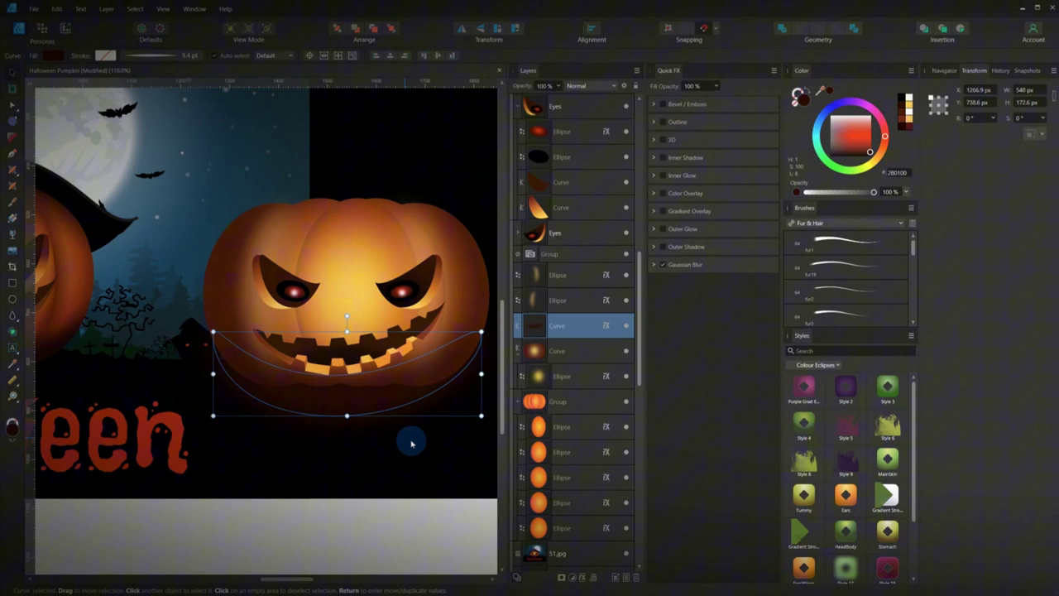
- Move the shading silhouette together with the dark crescent off the pumpkin onto the empty area below the artboard
shift+click(478, 273)
scroll(462, 418, down, 4)
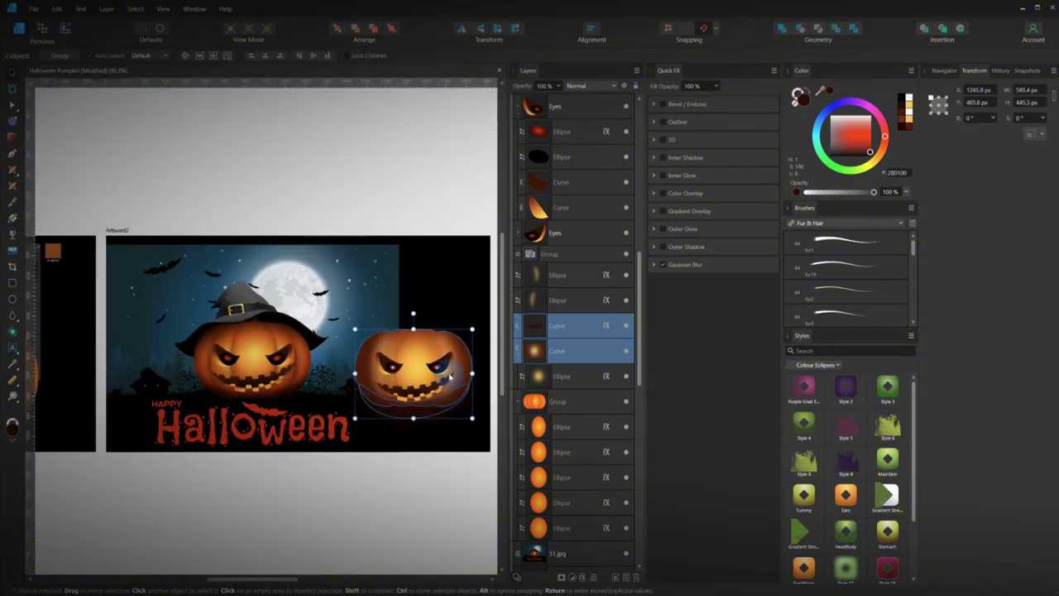
drag(454, 394, 413, 411)
click(428, 462)
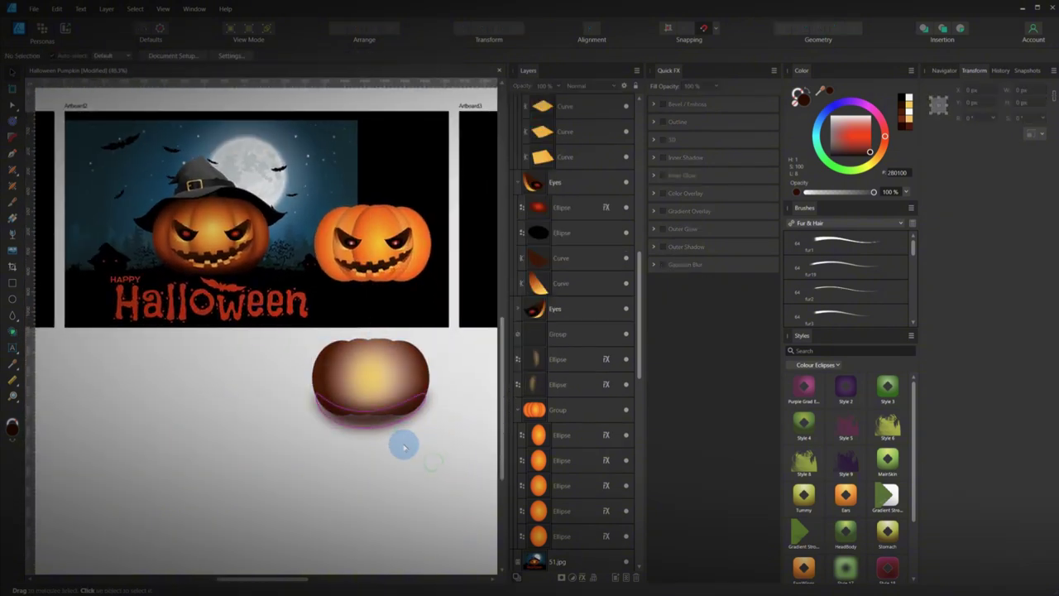
- Nest the dark crescent inside the shading silhouette so it is clipped to the silhouette's outline
scroll(393, 460, up, 3)
click(355, 381)
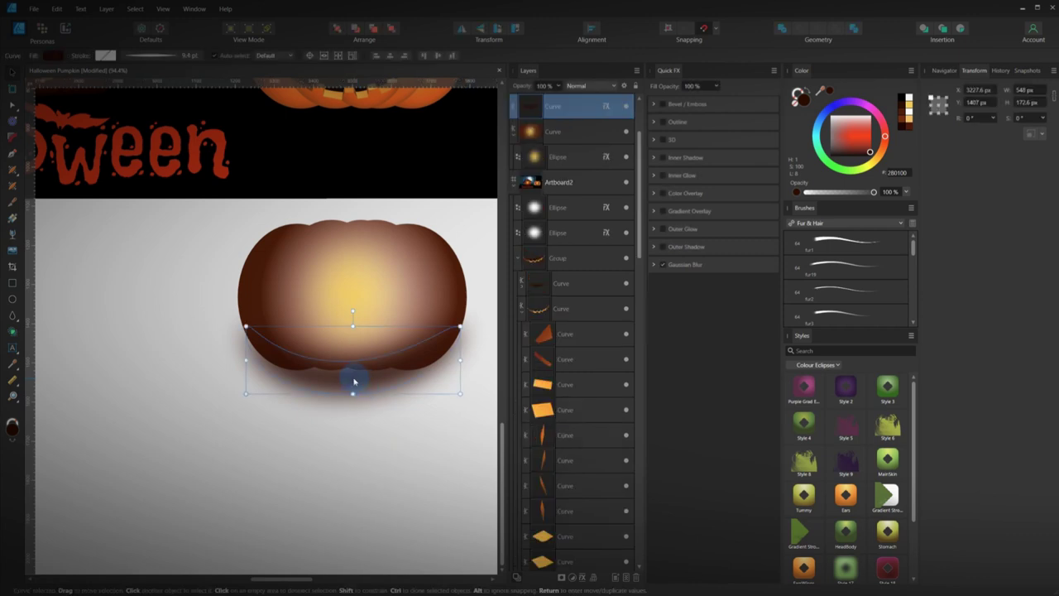
key(Delete)
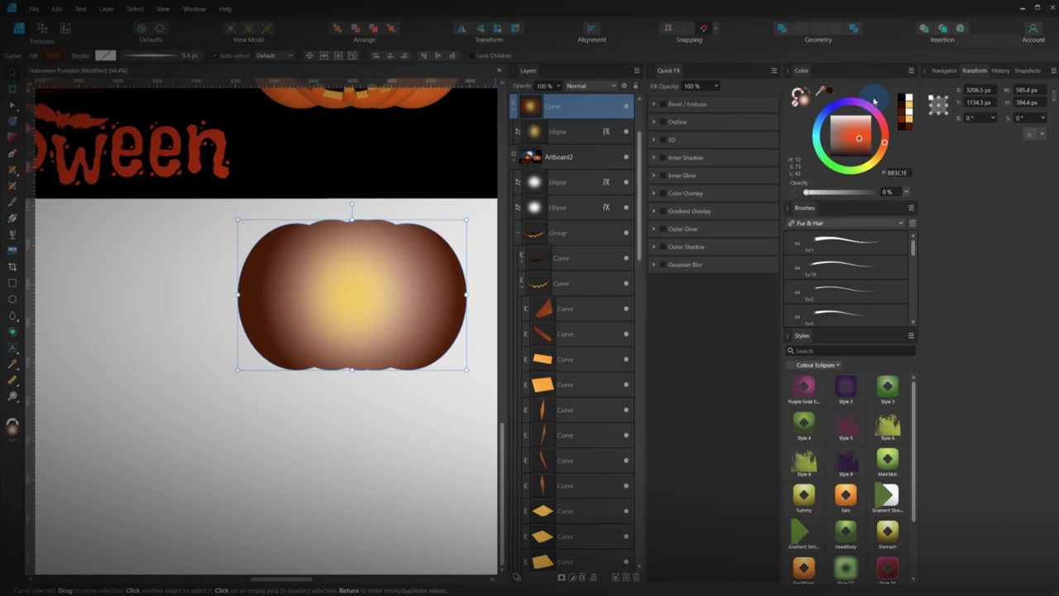
click(370, 318)
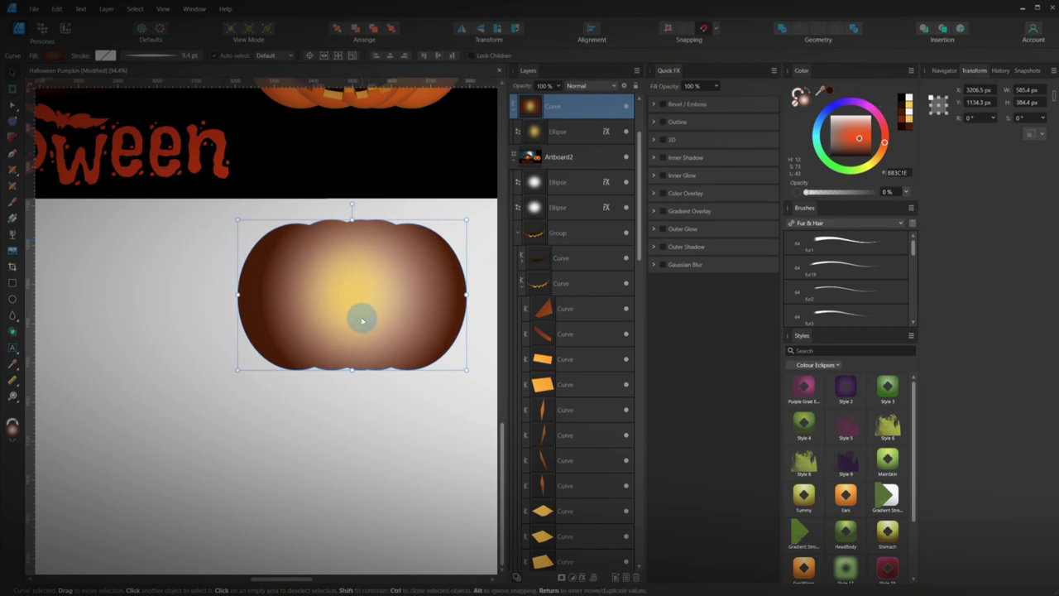
key(ctrl+z)
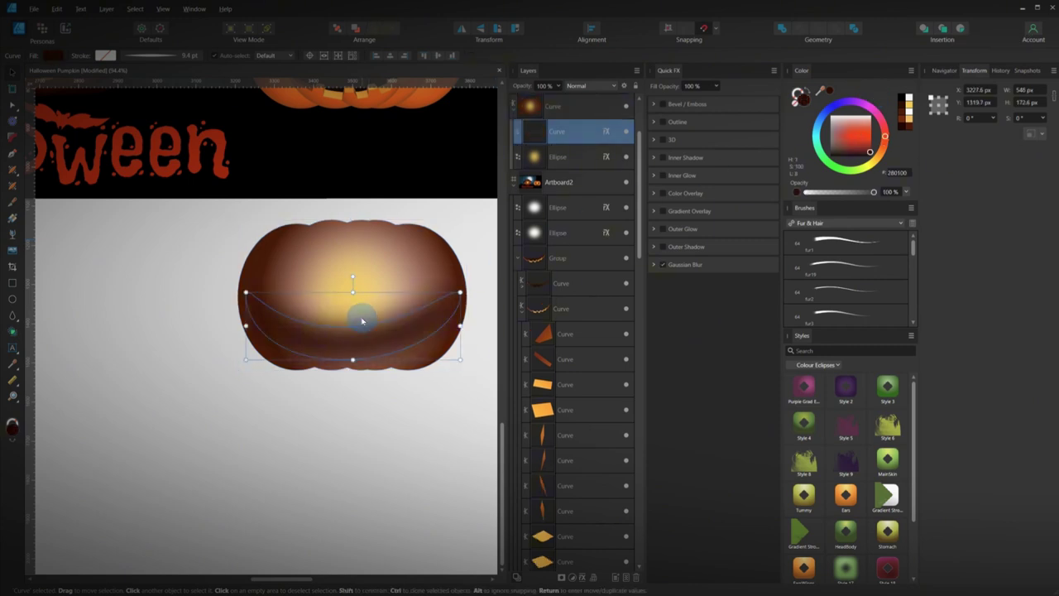
- Lower the nested crescent to the silhouette's bottom edge and stretch it to about 585 by 199 px, matching the silhouette's width
drag(356, 338, 354, 366)
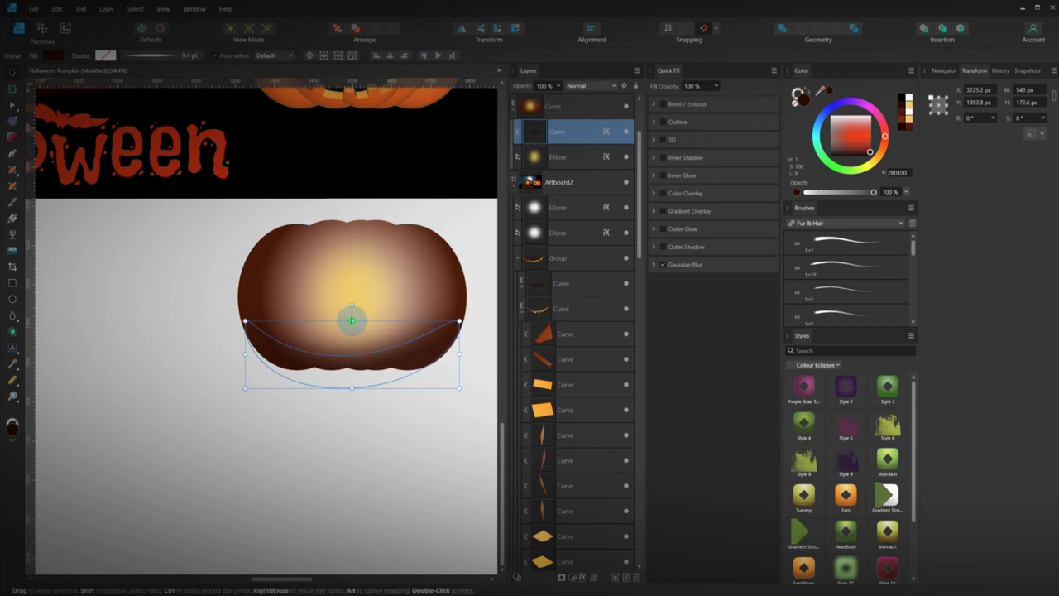
drag(350, 319, 350, 311)
drag(252, 350, 244, 350)
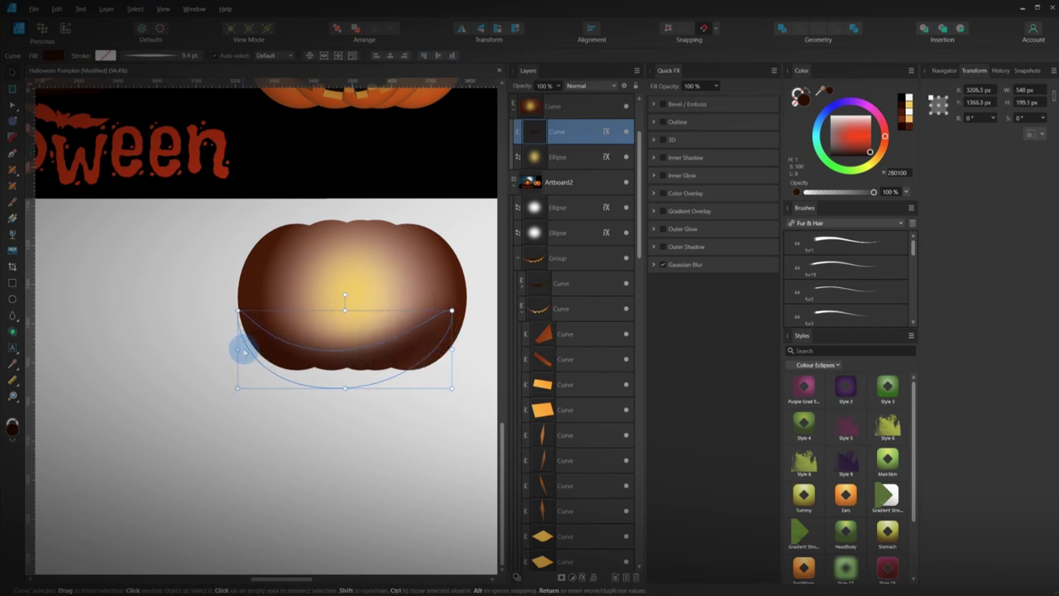
drag(449, 350, 464, 348)
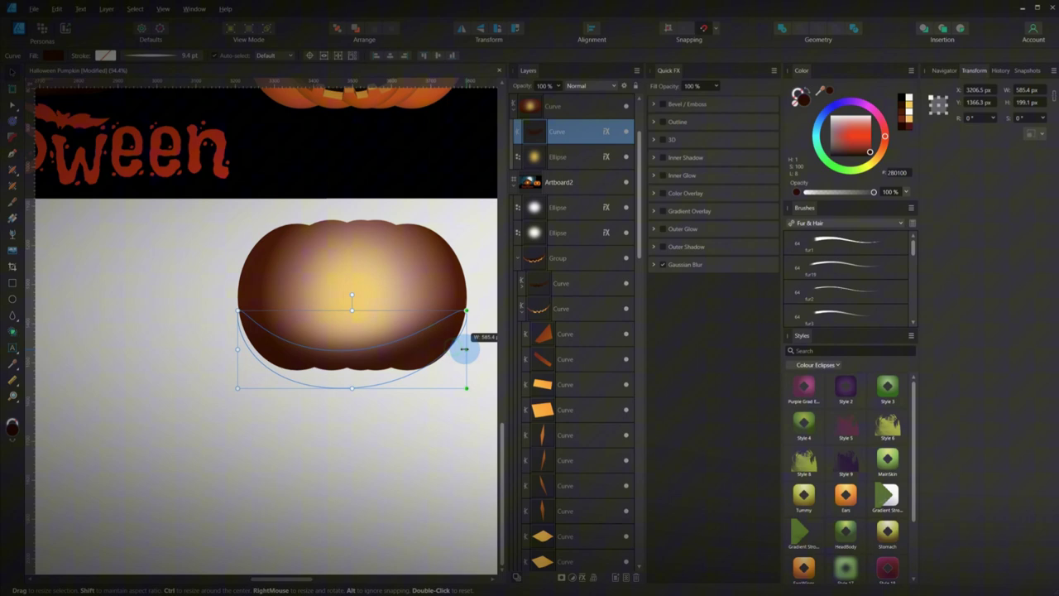
click(383, 433)
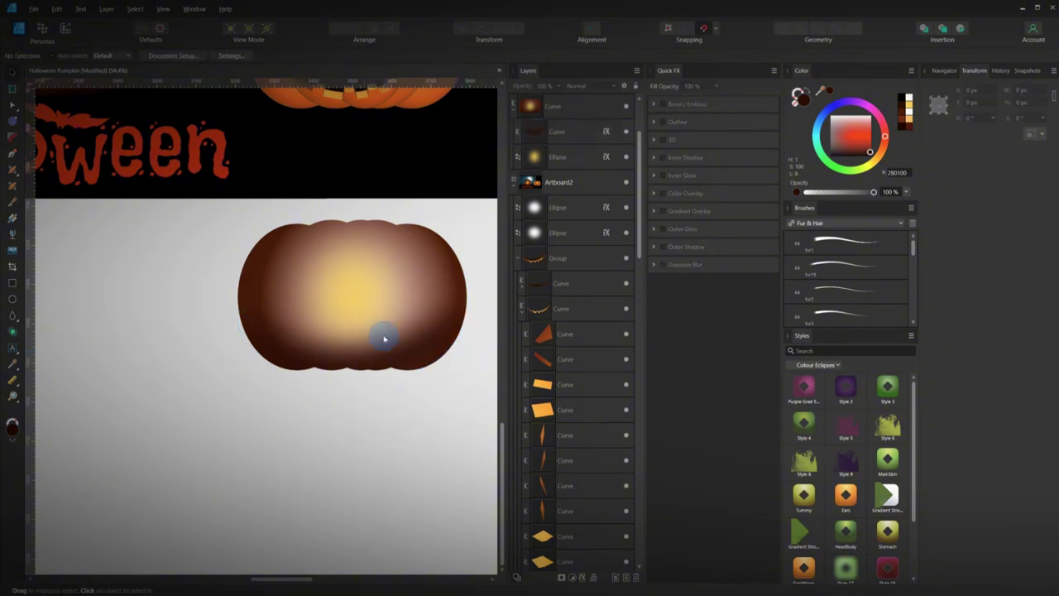
- Move the shading silhouette back over the right pumpkin and send it backward behind the eyes and mouth
click(380, 304)
drag(380, 305, 367, 195)
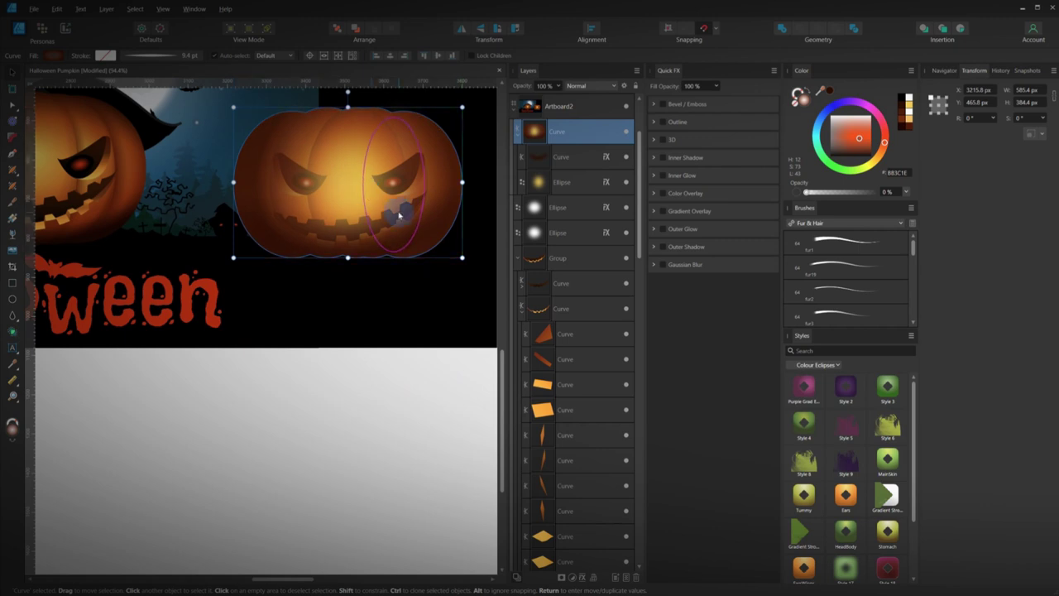
key(ctrl+bracketleft)
key(ctrl+bracketleft)
key(ctrl+bracketleft)
key(ctrl+bracketleft)
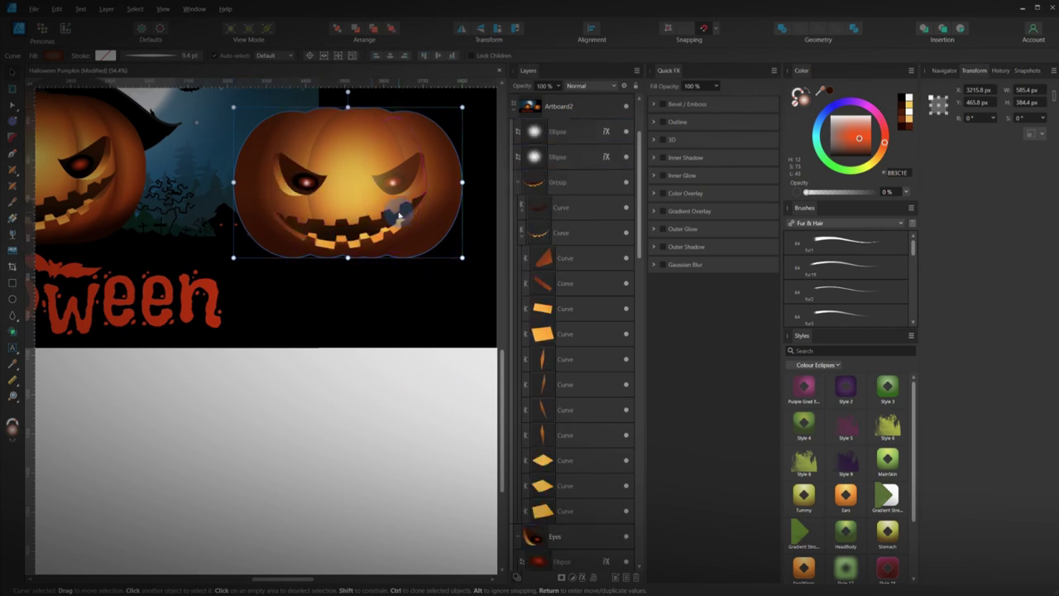
key(ctrl+bracketleft)
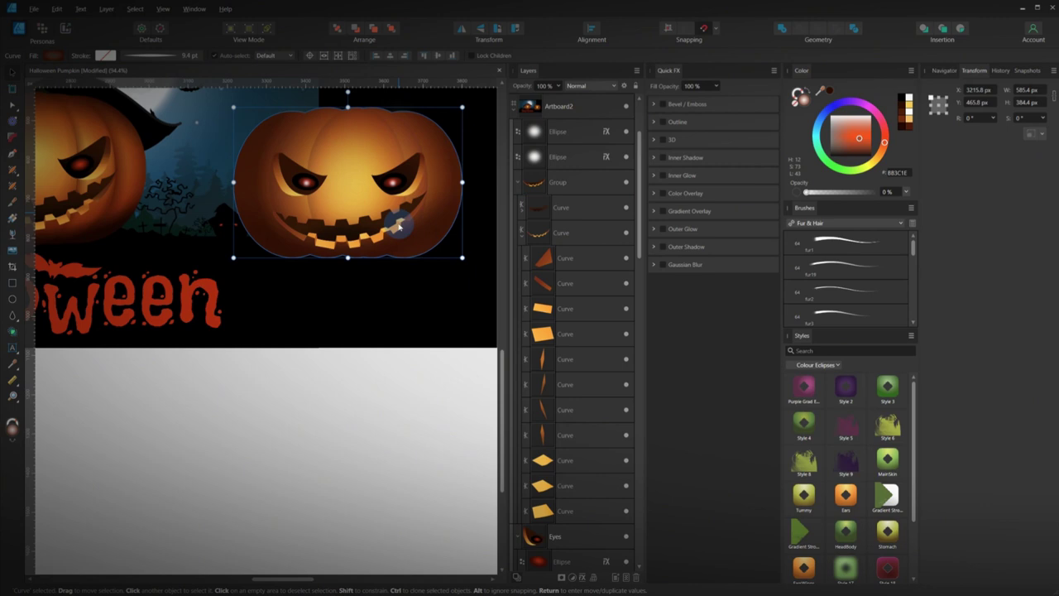
click(406, 364)
scroll(347, 381, down, 3)
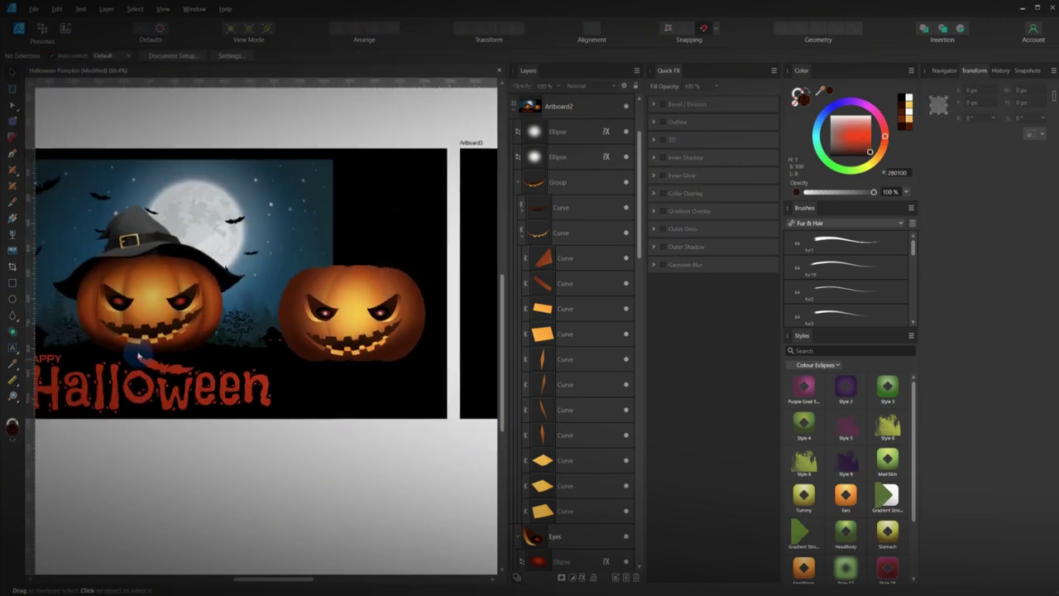
- Shift the nested crescent lower and slightly right on the pumpkin's base, and set its Gaussian Blur radius to 7.6 px
click(400, 350)
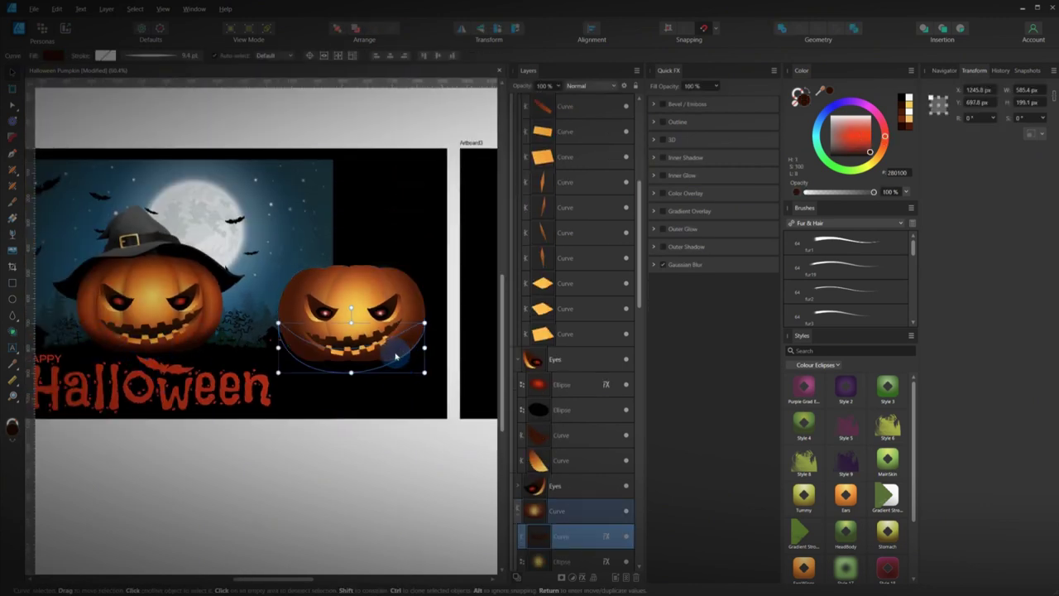
drag(392, 357, 392, 365)
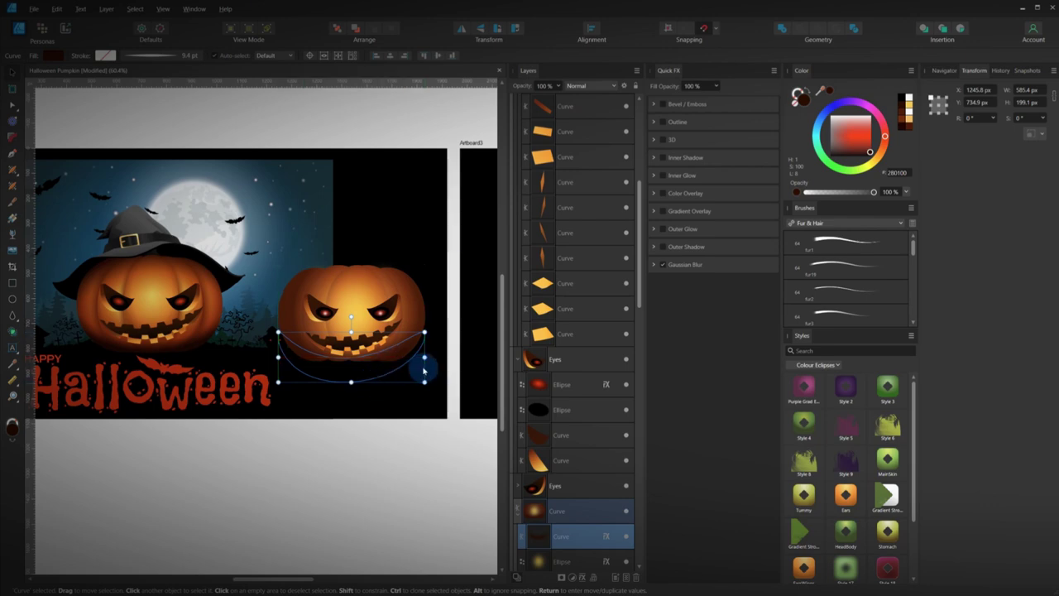
click(654, 263)
drag(704, 289, 704, 286)
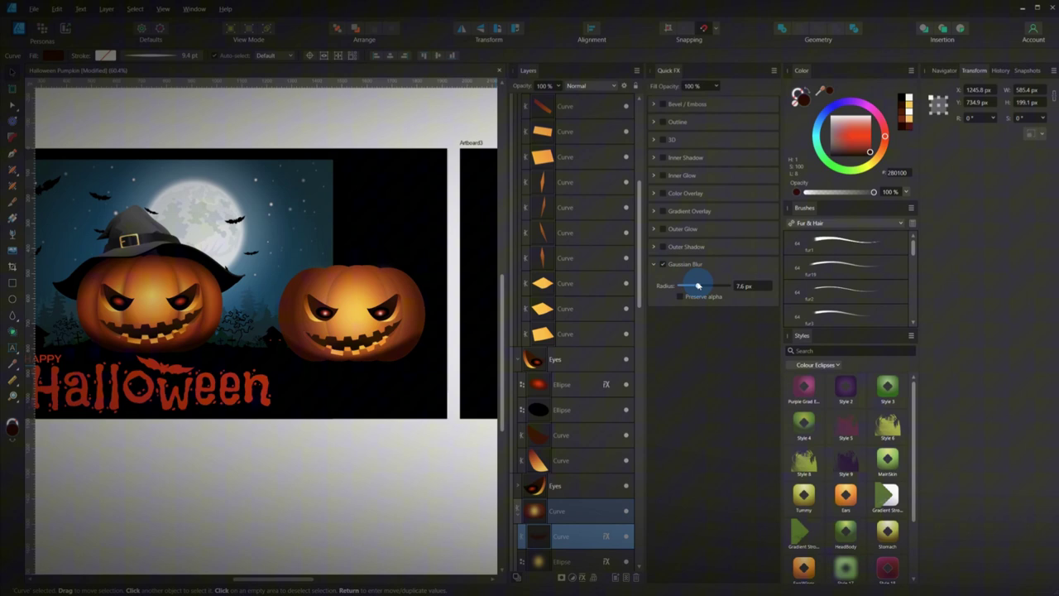
scroll(377, 385, up, 1)
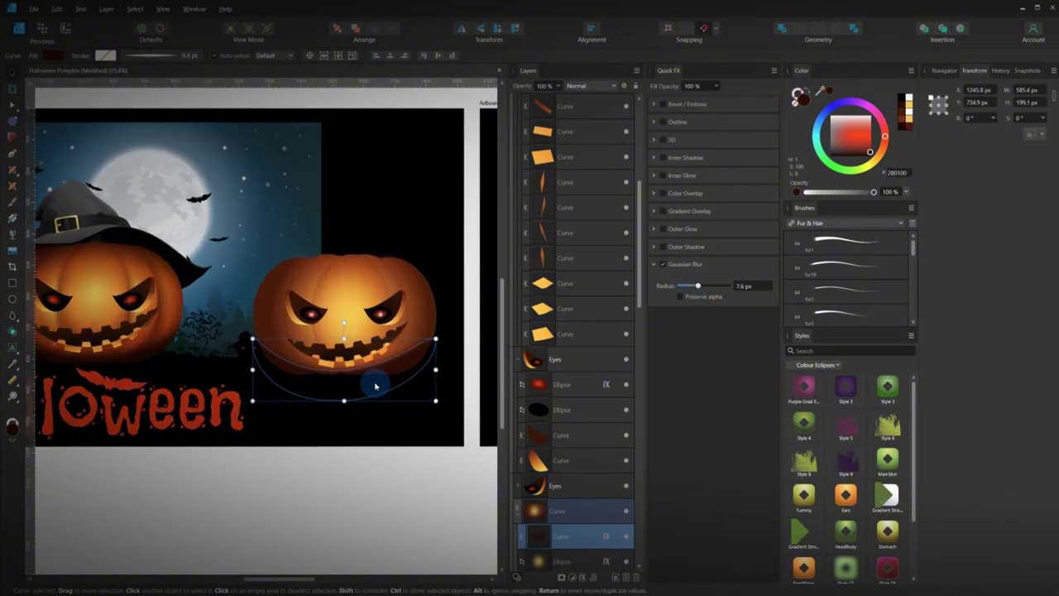
drag(384, 373, 390, 370)
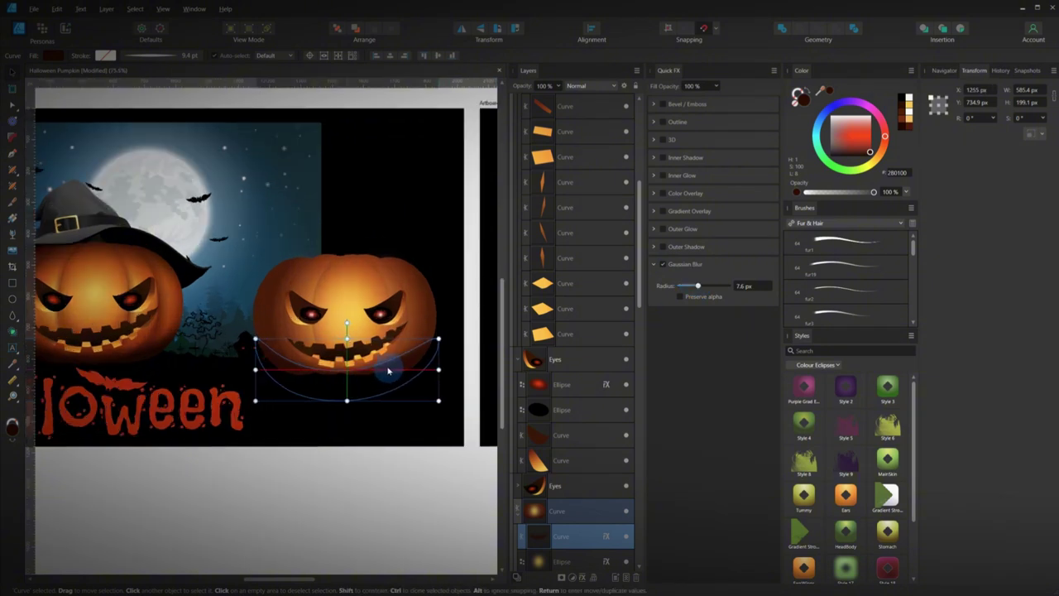
- Enlarge the left eye's small white highlight to about 117 by 115 px, placed between the right pumpkin's eyes
click(366, 442)
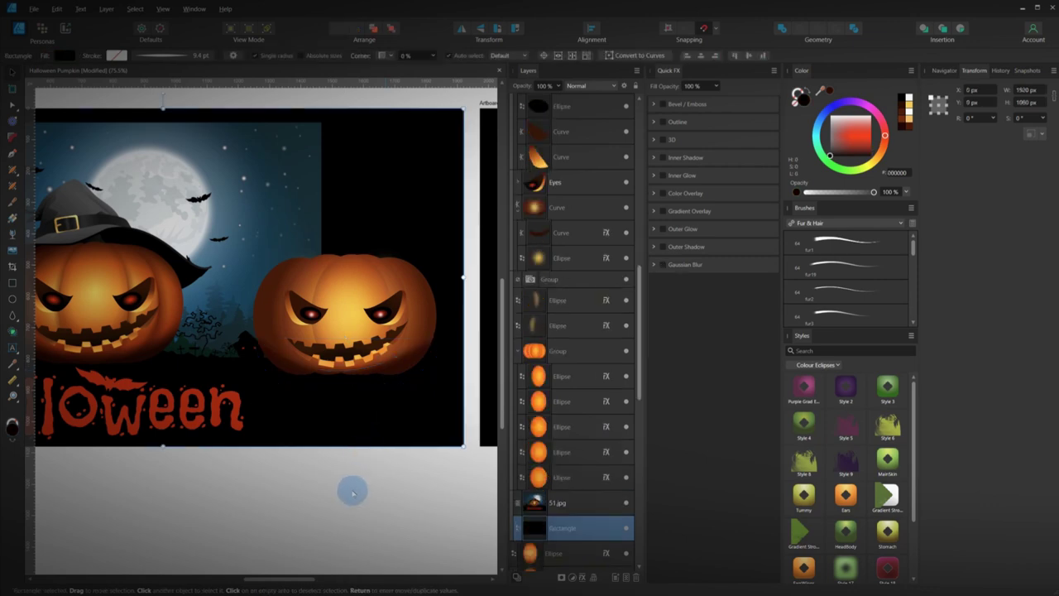
scroll(281, 446, down, 1)
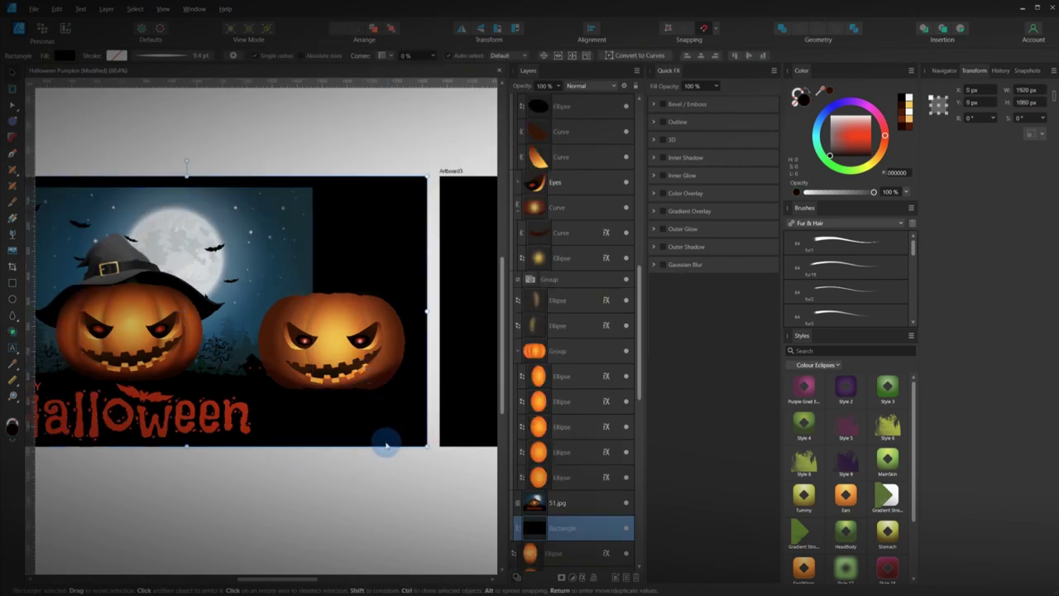
scroll(327, 382, up, 2)
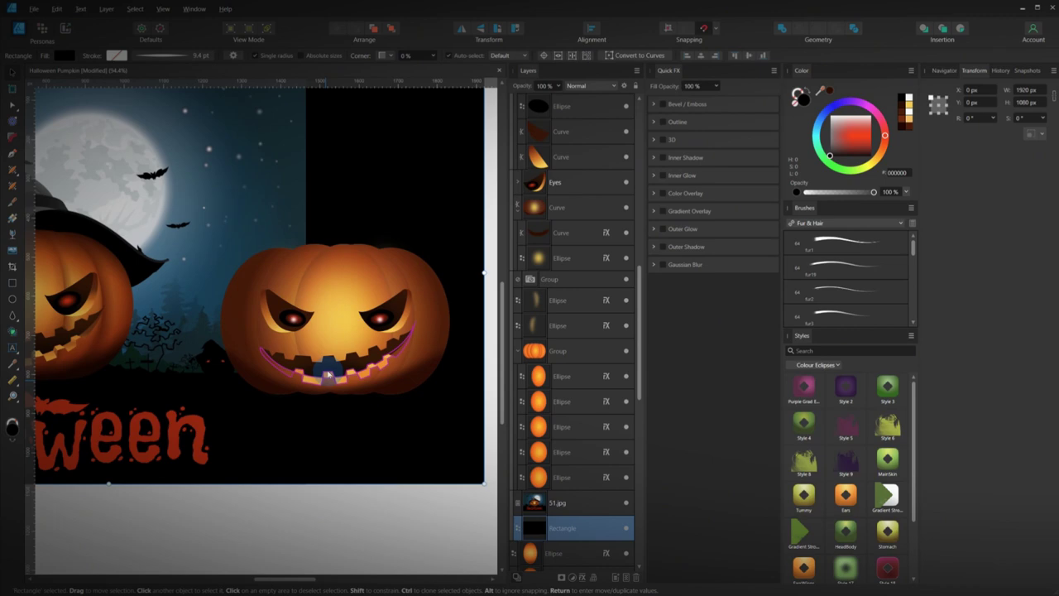
scroll(284, 310, up, 3)
drag(247, 288, 374, 248)
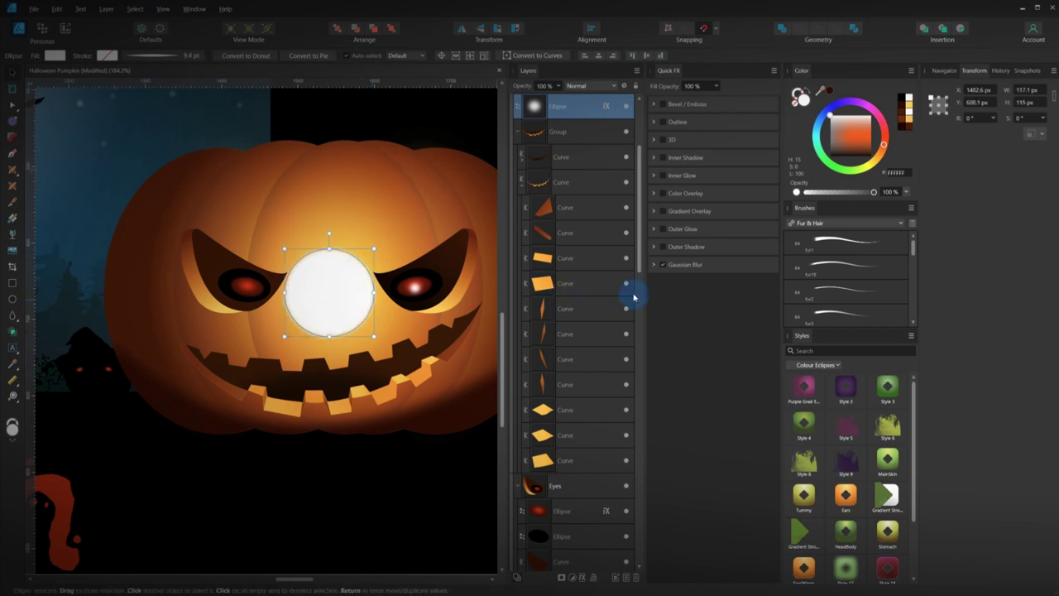
- Set the enlarged white ellipse's Gaussian Blur radius to 34.3 px and move it up onto the forehead
click(662, 265)
drag(686, 286, 713, 287)
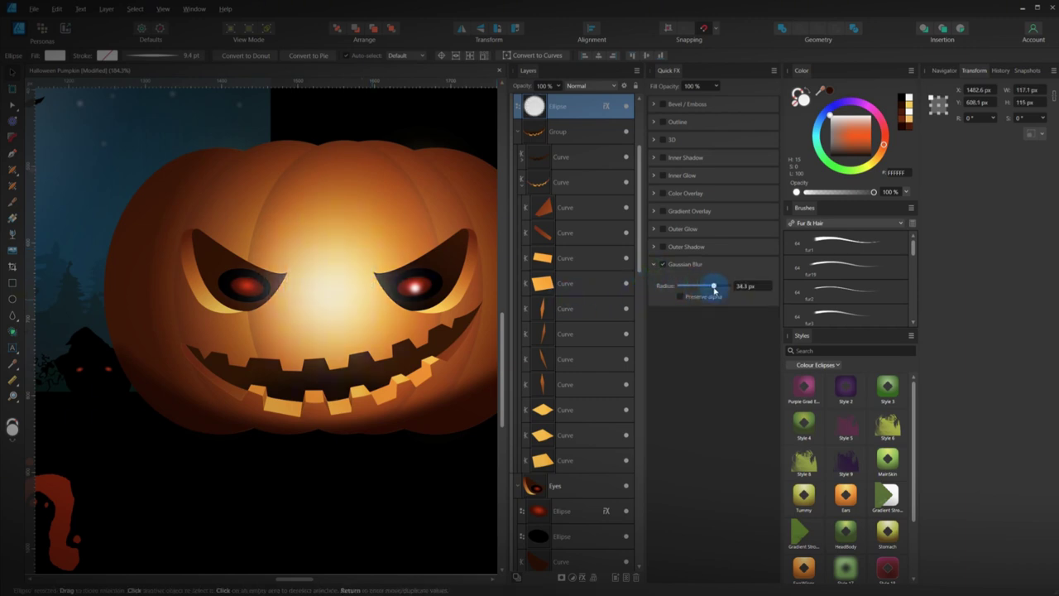
drag(341, 282, 352, 227)
- Delete the small white highlight from the right pumpkin's right eye
scroll(390, 390, down, 3)
click(381, 487)
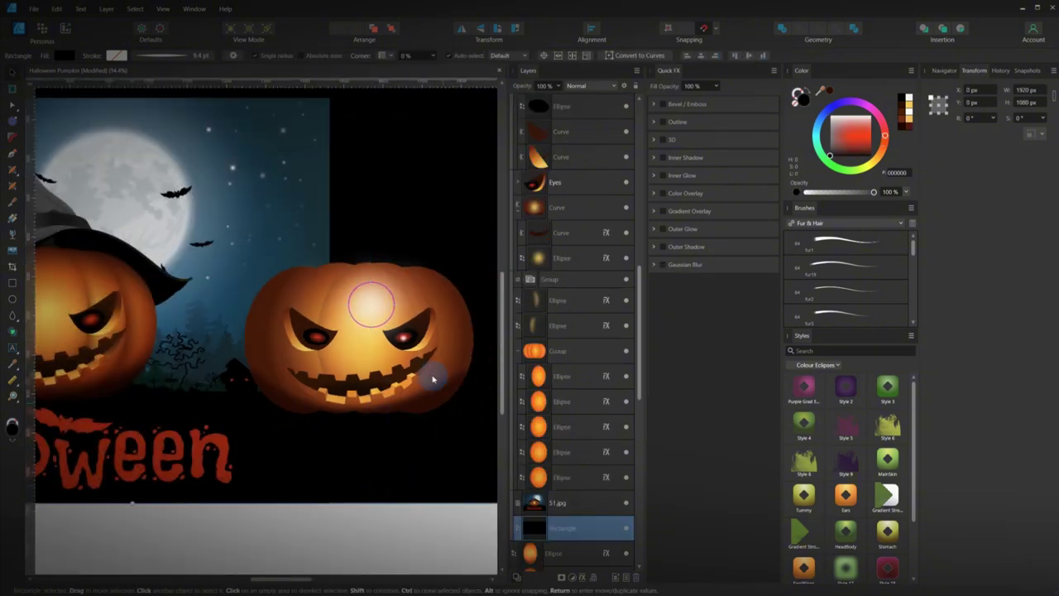
click(407, 340)
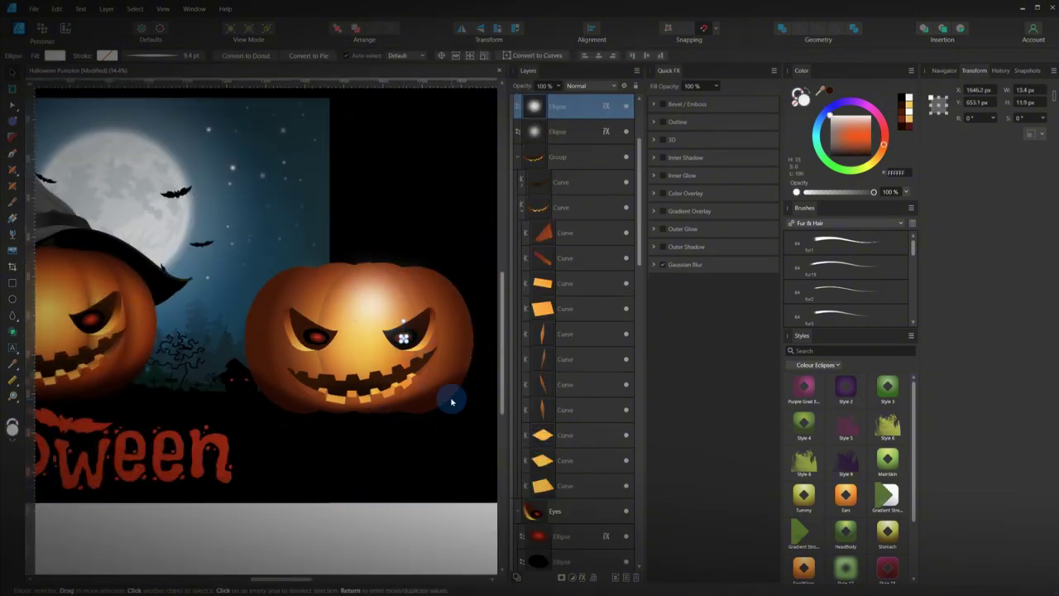
click(401, 495)
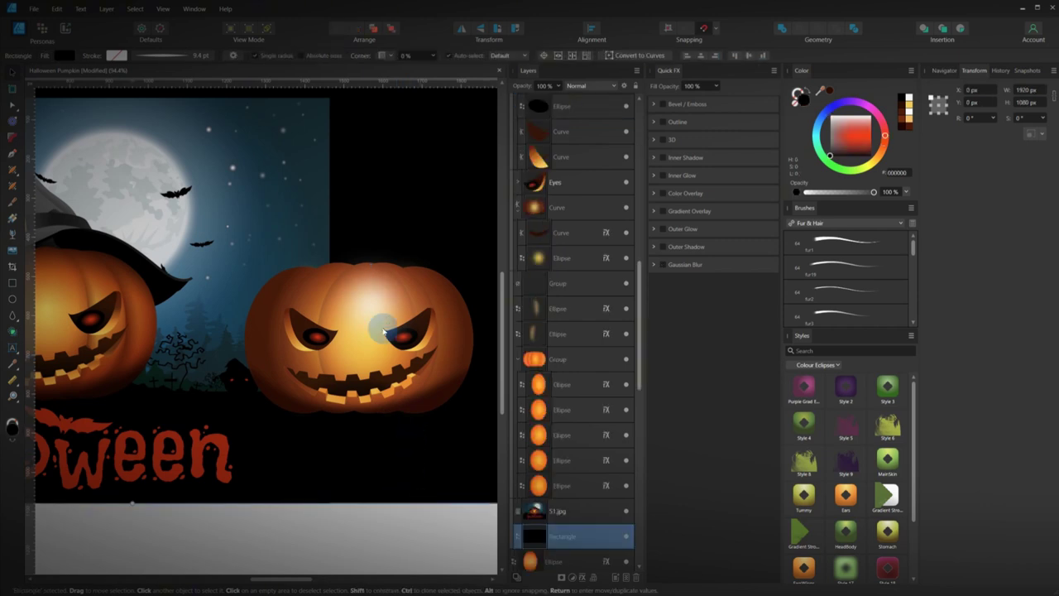
- Centre the white glow horizontally on the pumpkin's forehead and nest it inside the shading silhouette
click(369, 303)
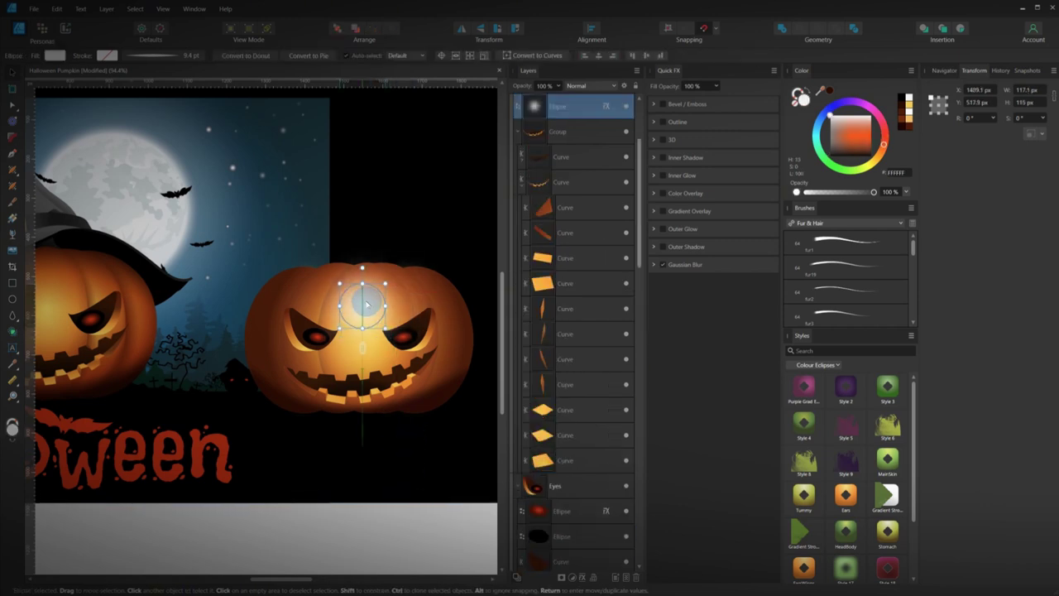
click(395, 541)
scroll(405, 464, down, 2)
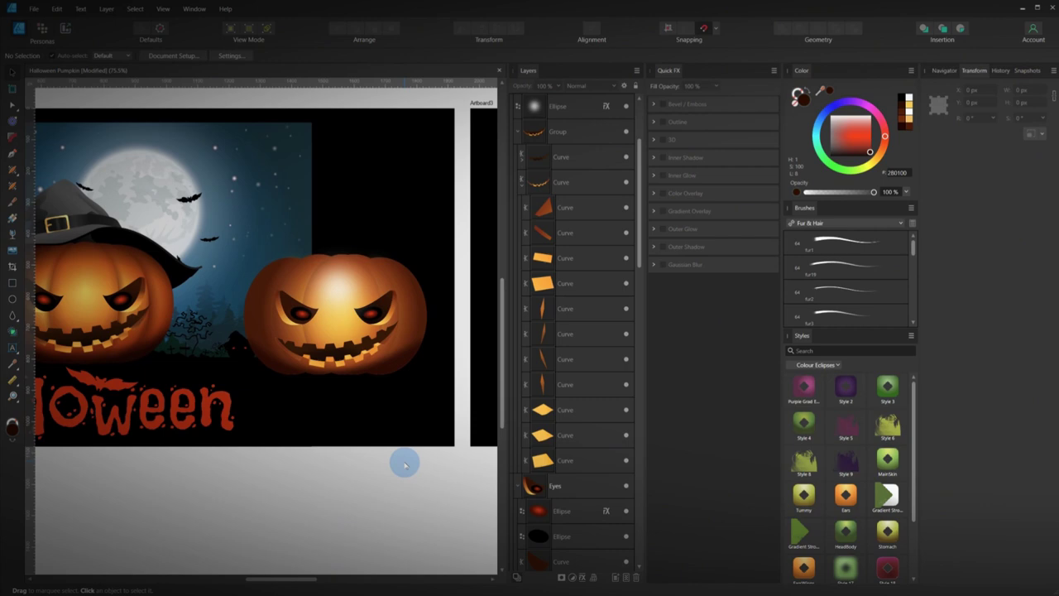
click(339, 289)
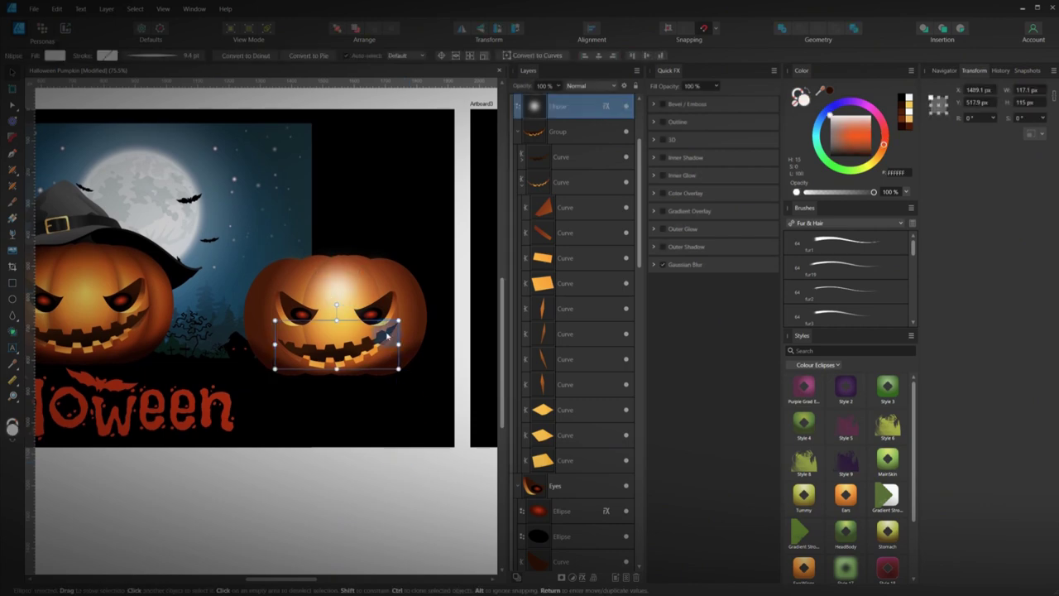
click(414, 331)
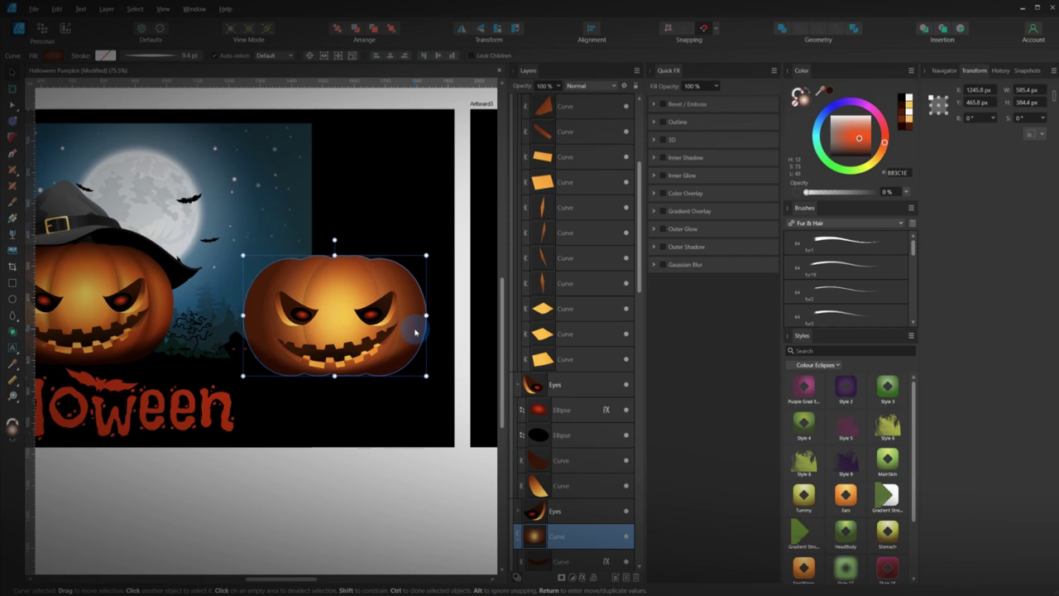
key(ctrl+alt+v)
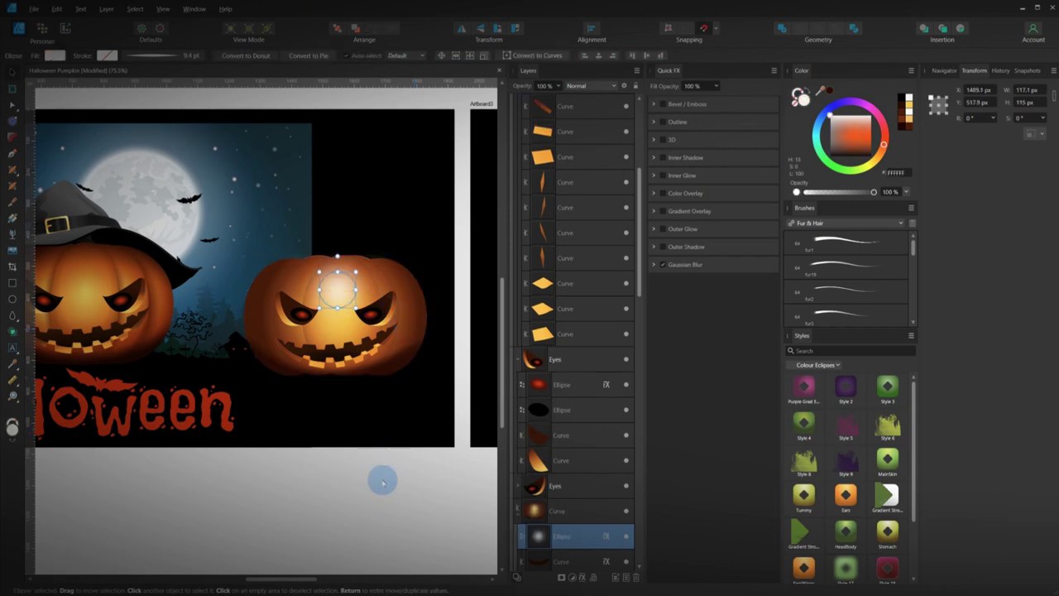
- Resize the nested white glow to about 165 by 148 px, right of centre on the forehead, and set its opacity to 67%
drag(357, 272, 390, 240)
drag(361, 279, 360, 302)
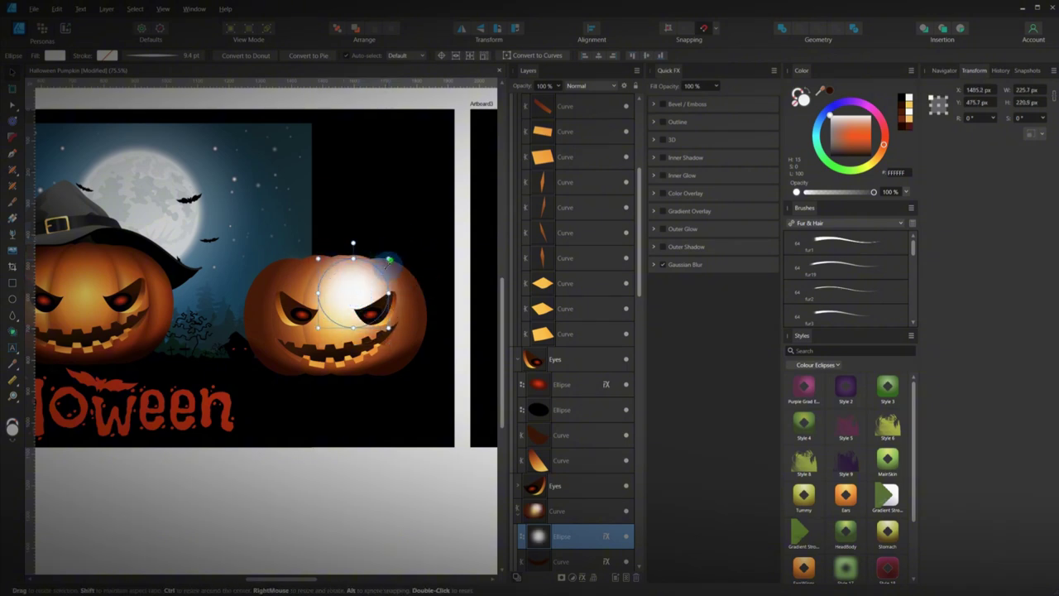
drag(388, 252, 361, 279)
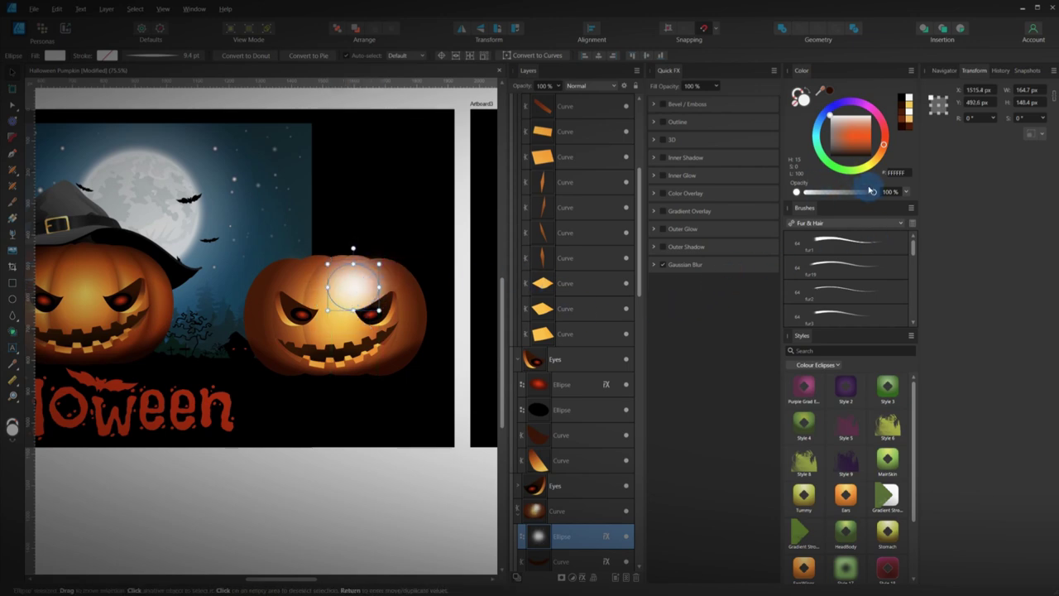
drag(870, 192, 856, 193)
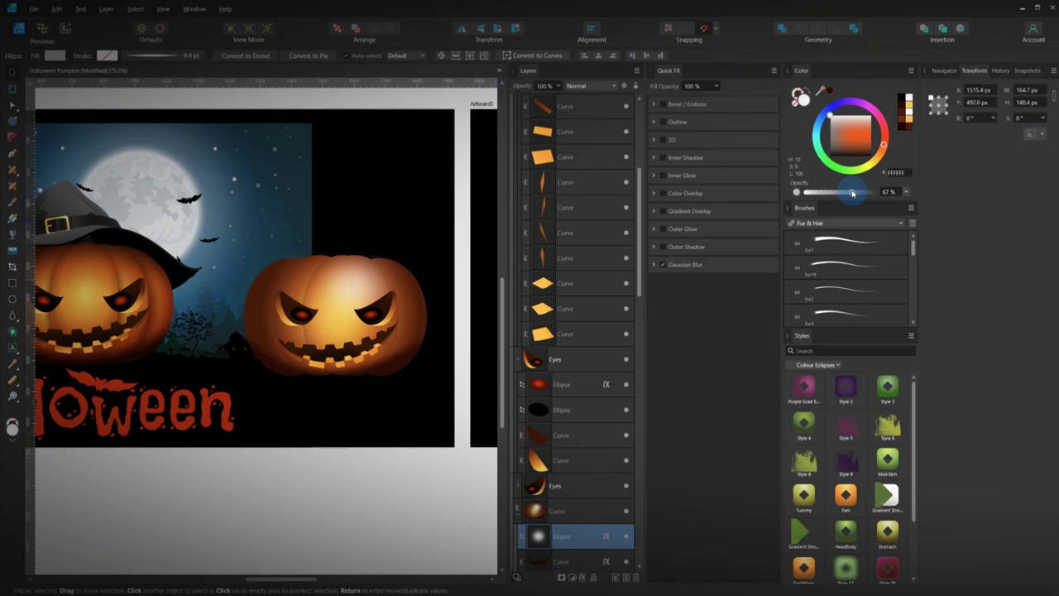
click(351, 467)
scroll(348, 413, left, 2)
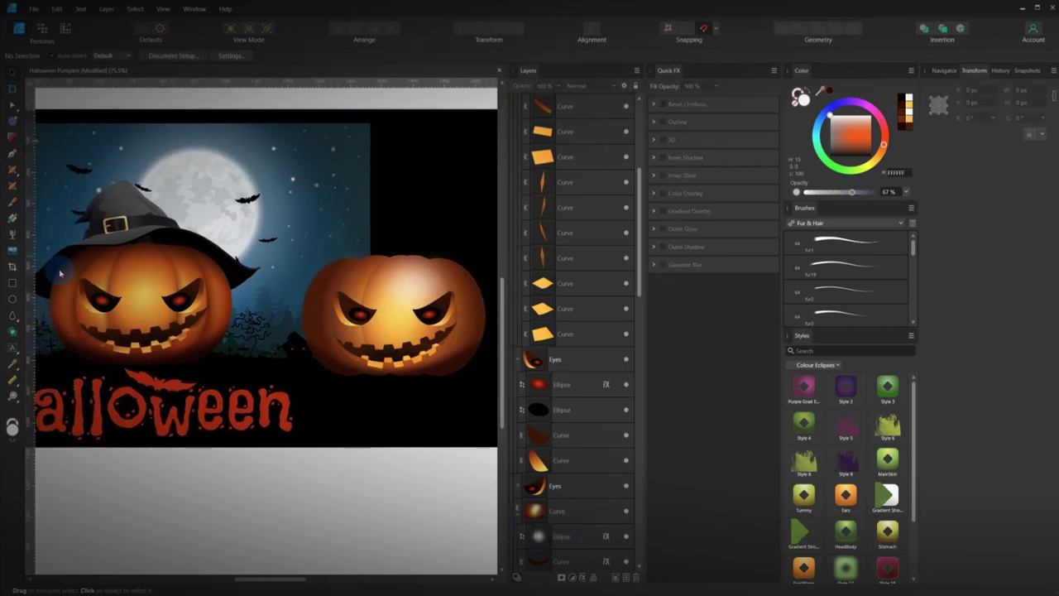
- Set the dark base crescent's Gaussian Blur radius to 5 px
click(342, 372)
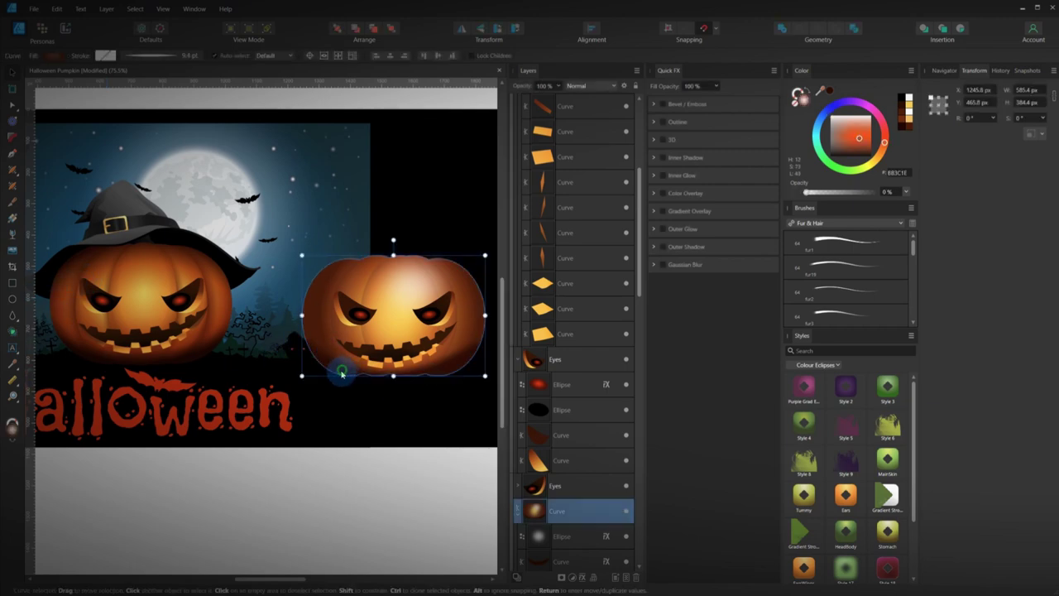
click(344, 371)
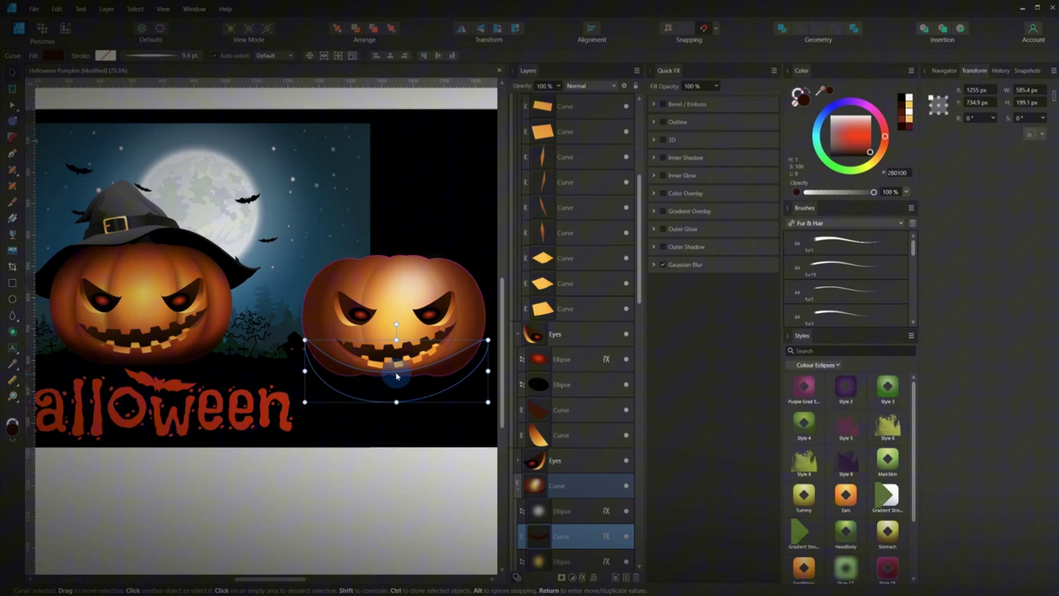
click(653, 263)
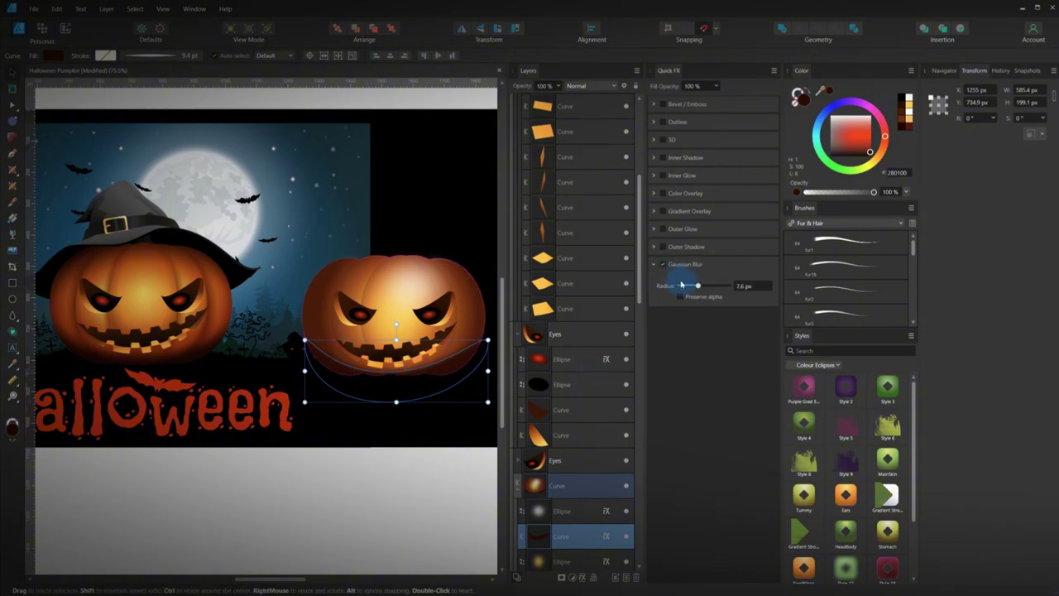
drag(687, 285, 699, 286)
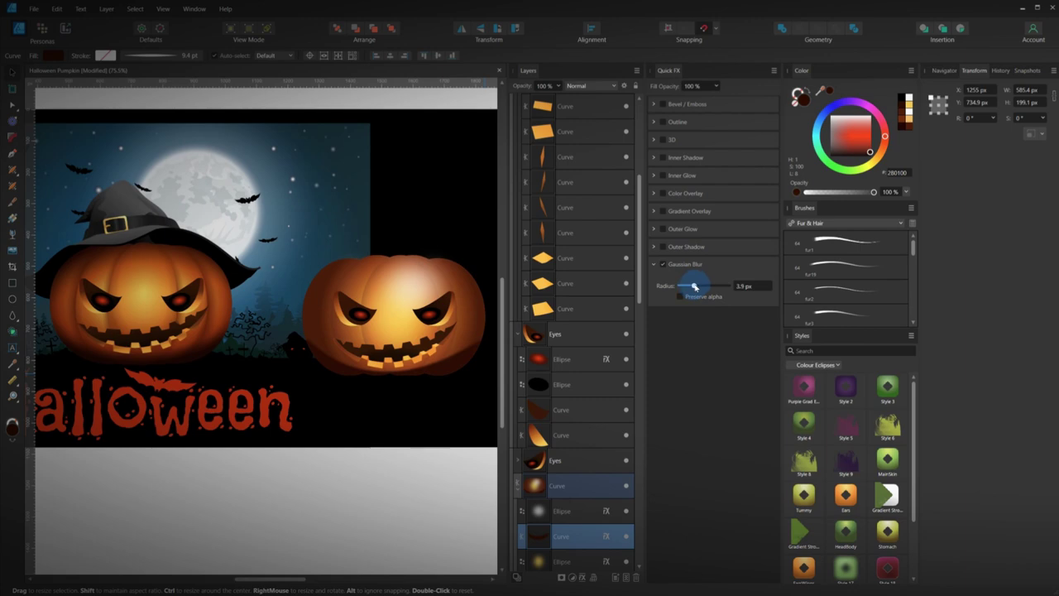
drag(695, 286, 695, 286)
- Reshape the dark crescent by moving the middle node of its upper edge slightly up and to the right
click(15, 107)
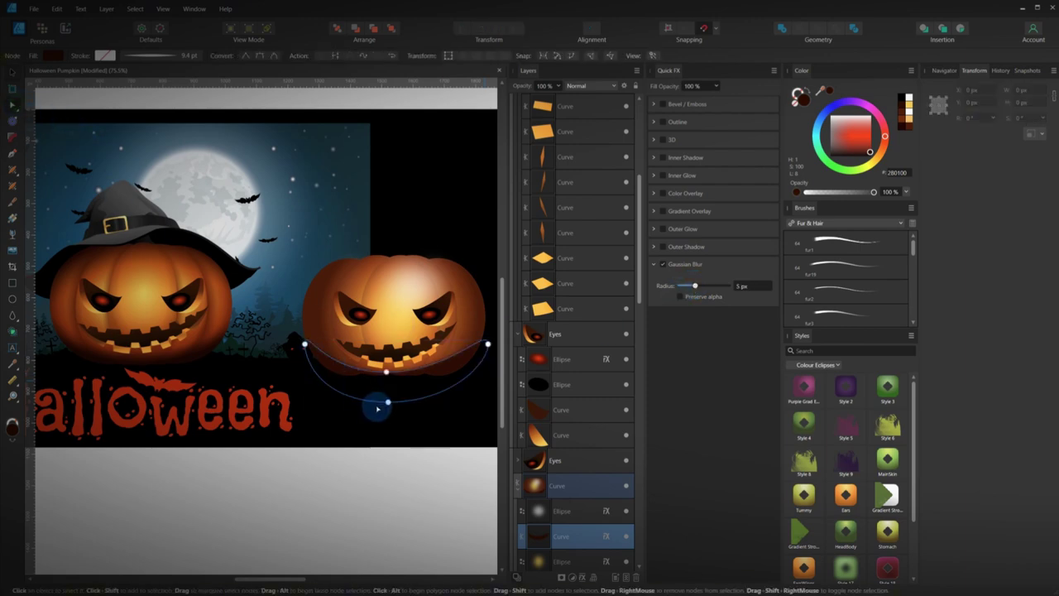
drag(390, 385, 288, 340)
click(299, 323)
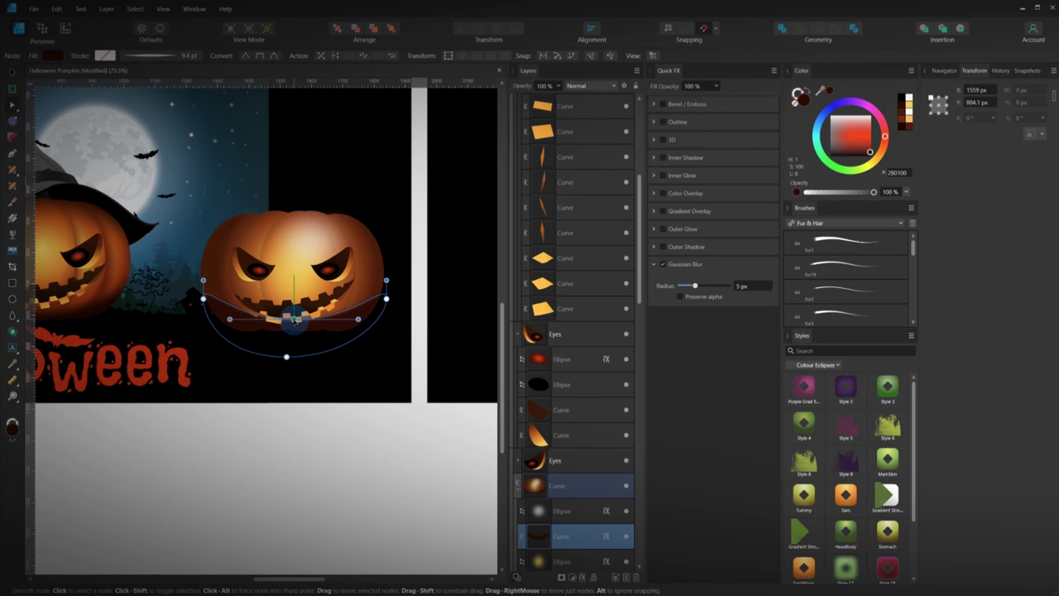
click(345, 442)
click(354, 445)
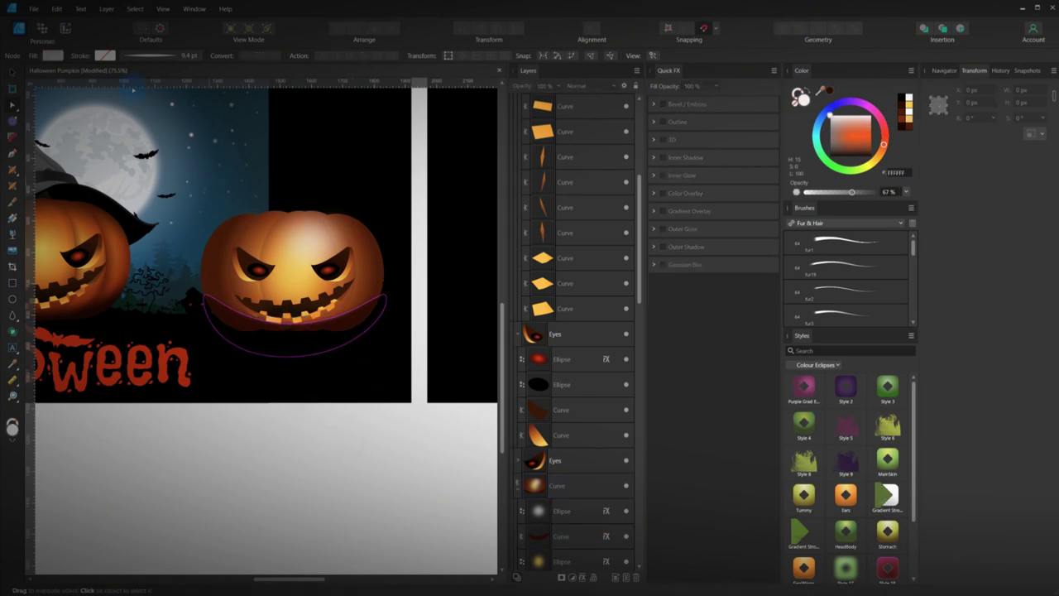
click(12, 72)
- Soften the nested dark crescent by setting its Gaussian Blur radius to 22.3 px
drag(297, 383, 327, 370)
click(387, 305)
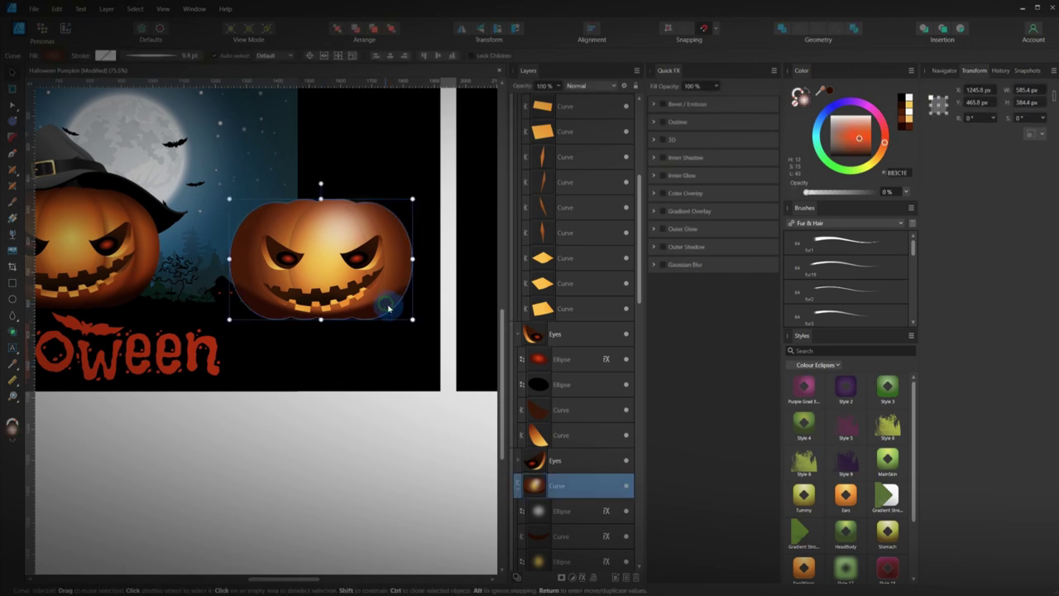
click(380, 311)
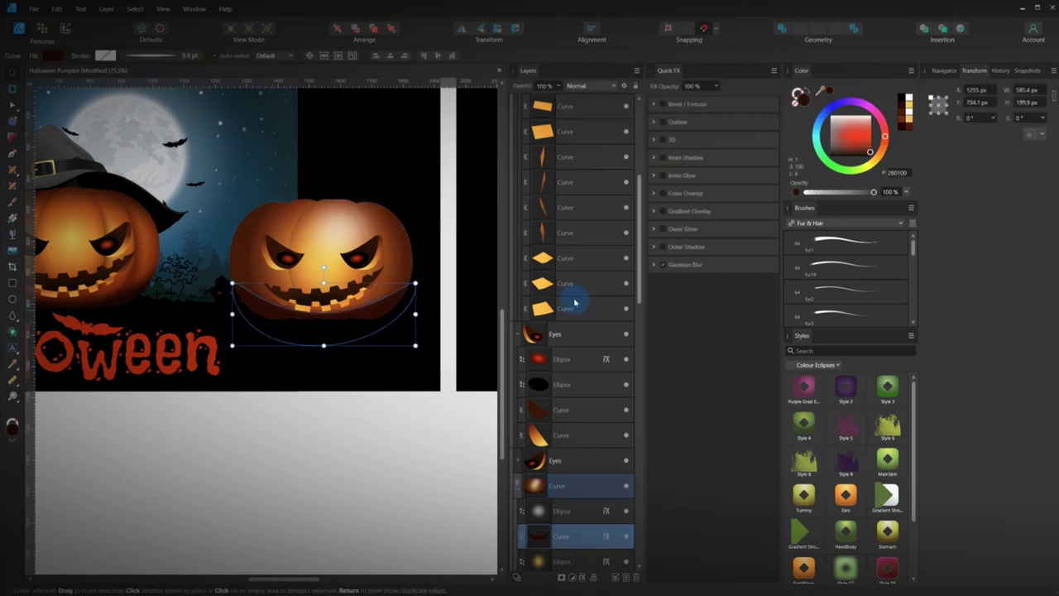
click(652, 264)
drag(695, 286, 701, 287)
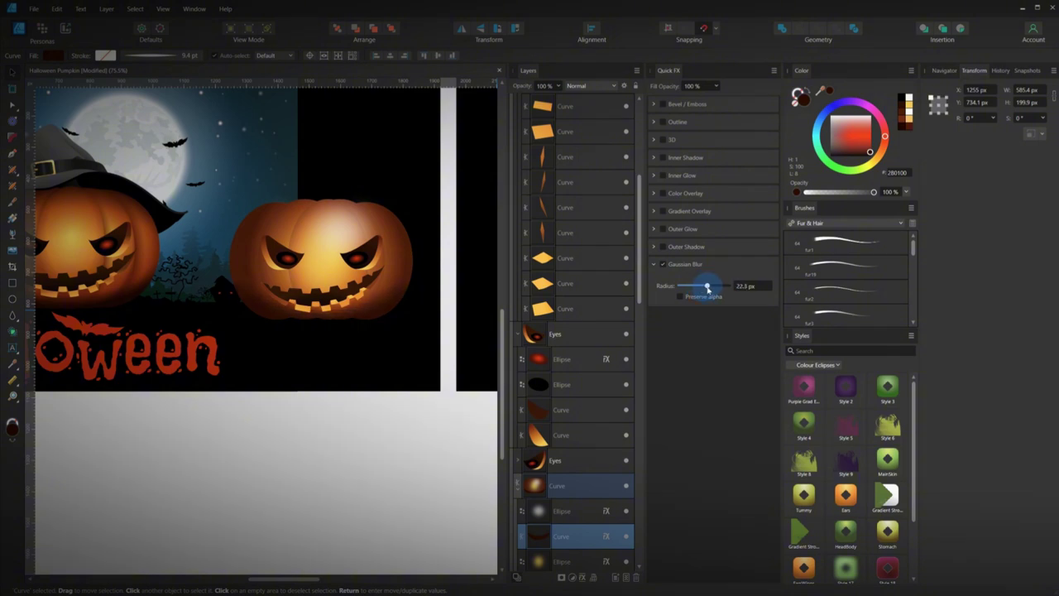
click(367, 421)
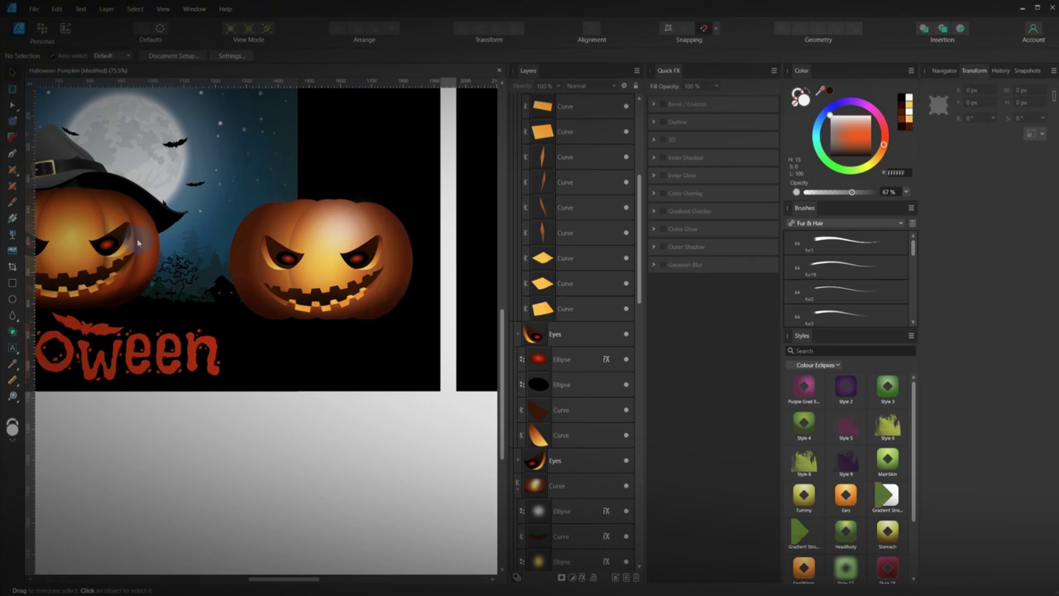
- Duplicate the white forehead glow and fill the copy with the orange C2510B sampled from the reference pumpkin's right side
click(343, 230)
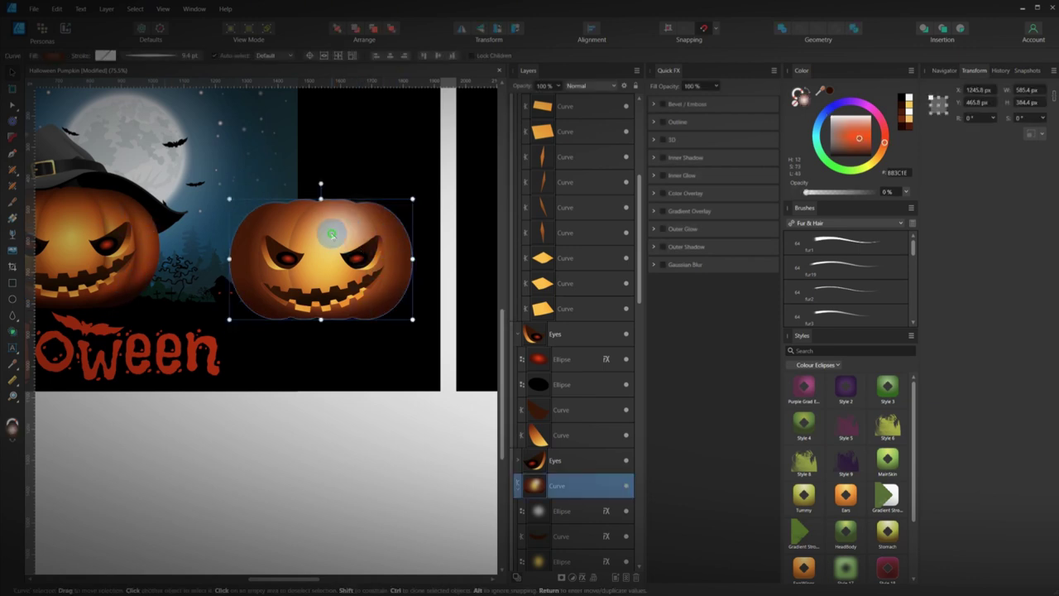
double_click(343, 232)
key(ctrl+j)
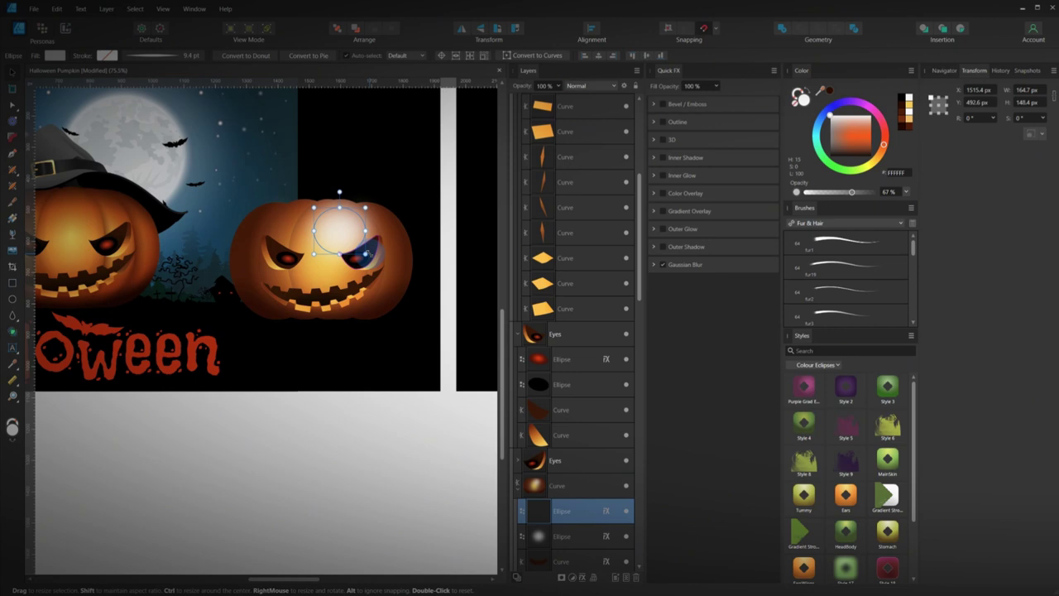
key(i)
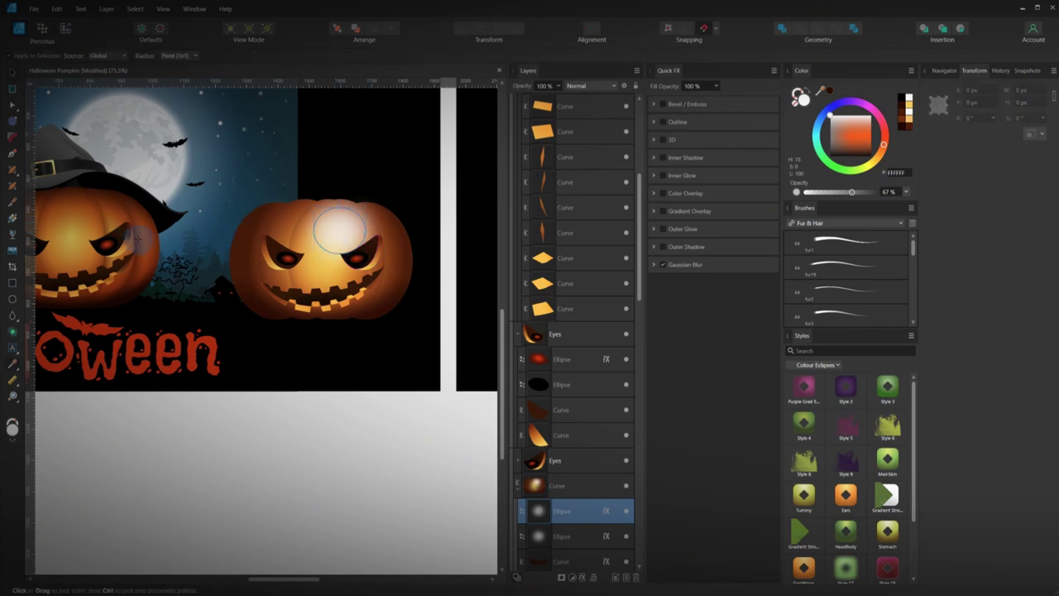
click(145, 237)
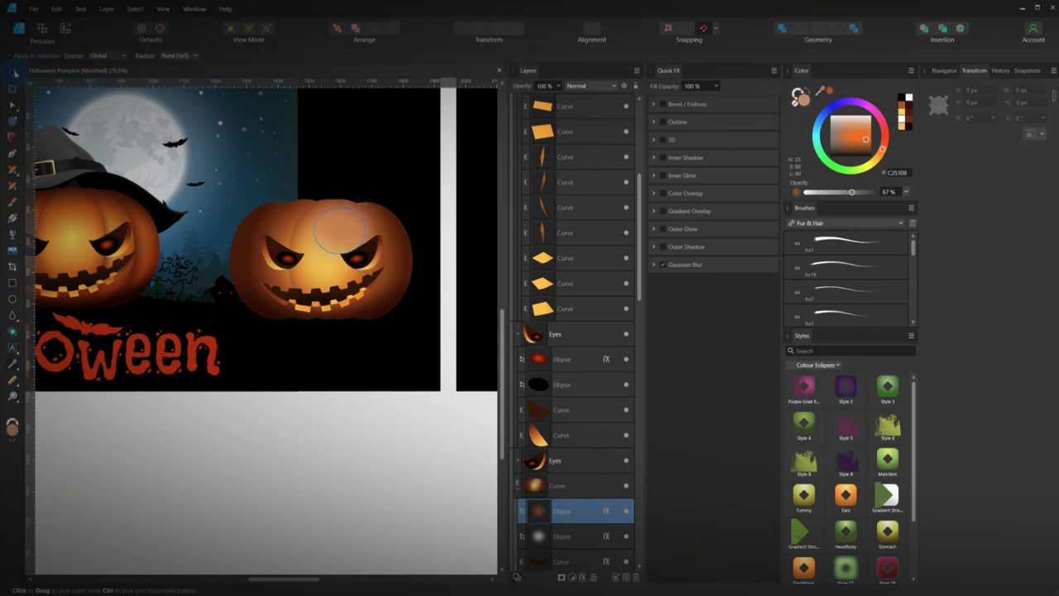
- Reshape the orange copy to about 54 by 318 px along the pumpkin's right edge and brighten its fill to E3681C
click(14, 74)
drag(339, 255, 340, 307)
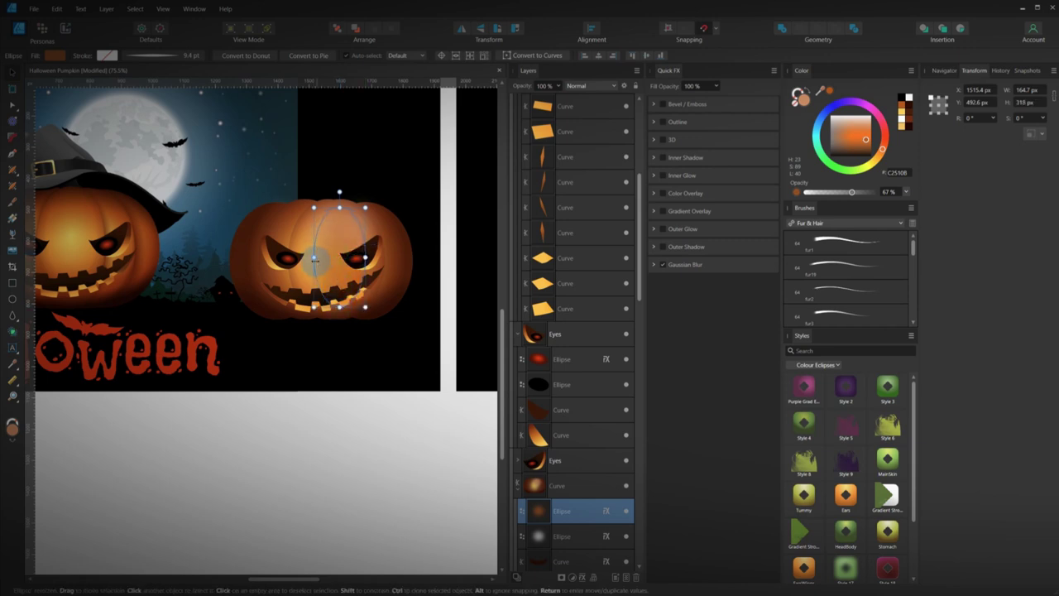
drag(314, 259, 401, 242)
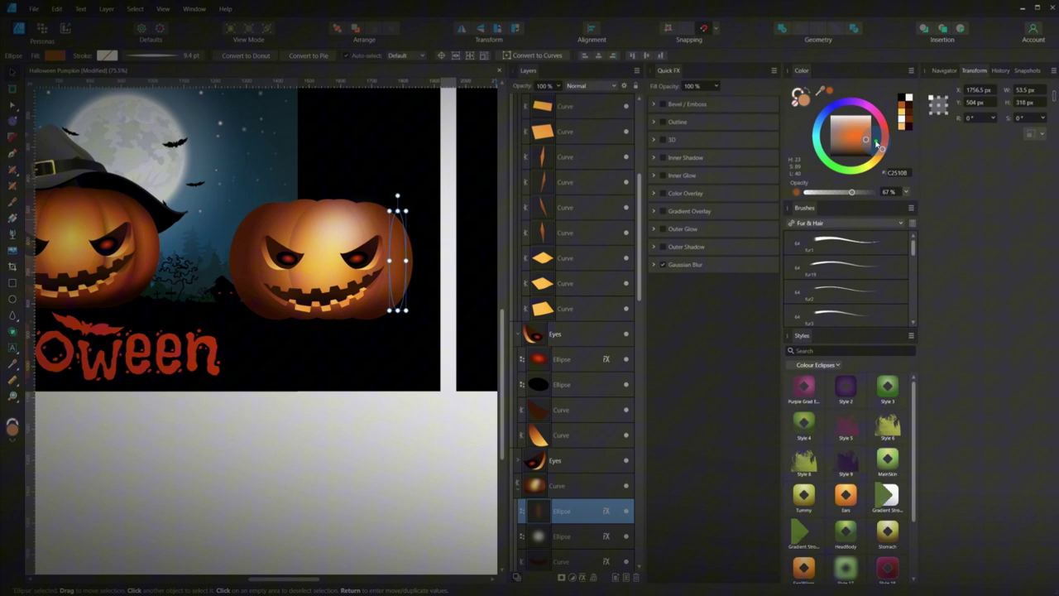
mouse_move(866, 140)
mouse_down()
mouse_move(852, 134)
mouse_move(869, 139)
mouse_up()
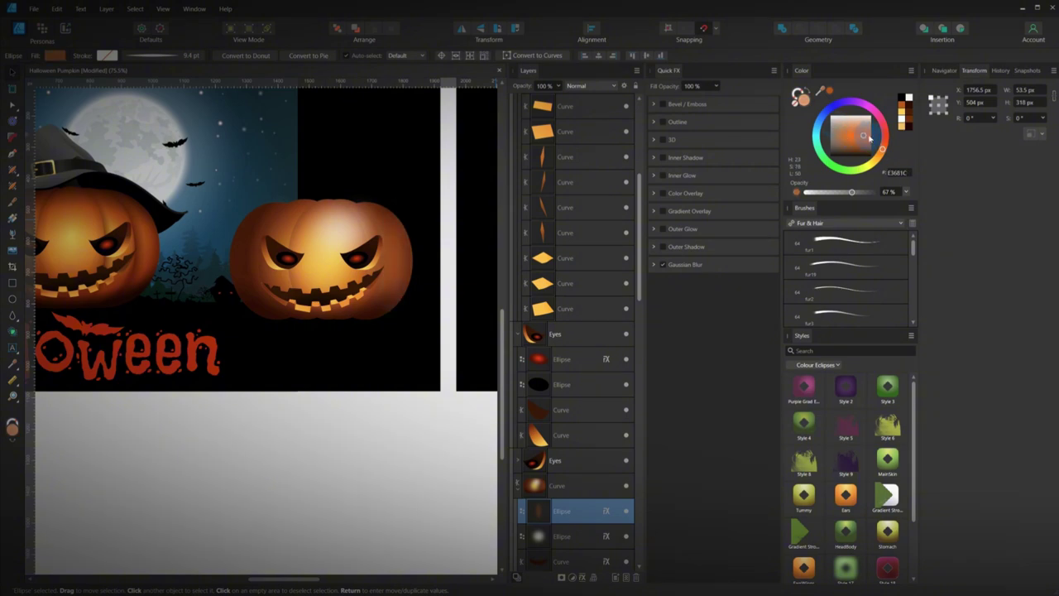
- Narrow the orange edge ellipse from its inner side, convert it to curves and bulge its middle node outward past the pumpkin's right edge
scroll(338, 323, up, 3)
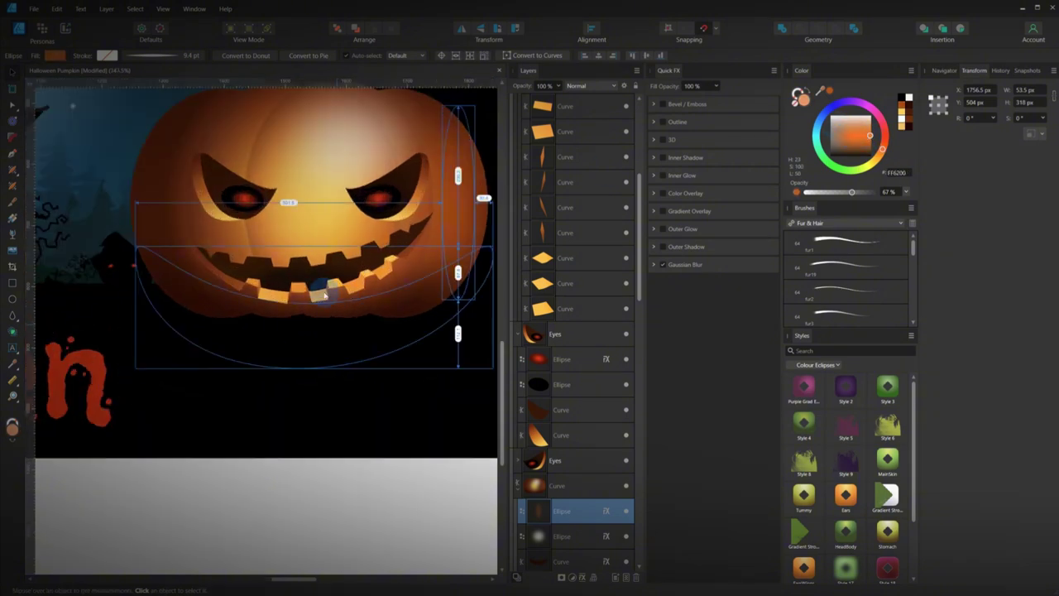
click(12, 107)
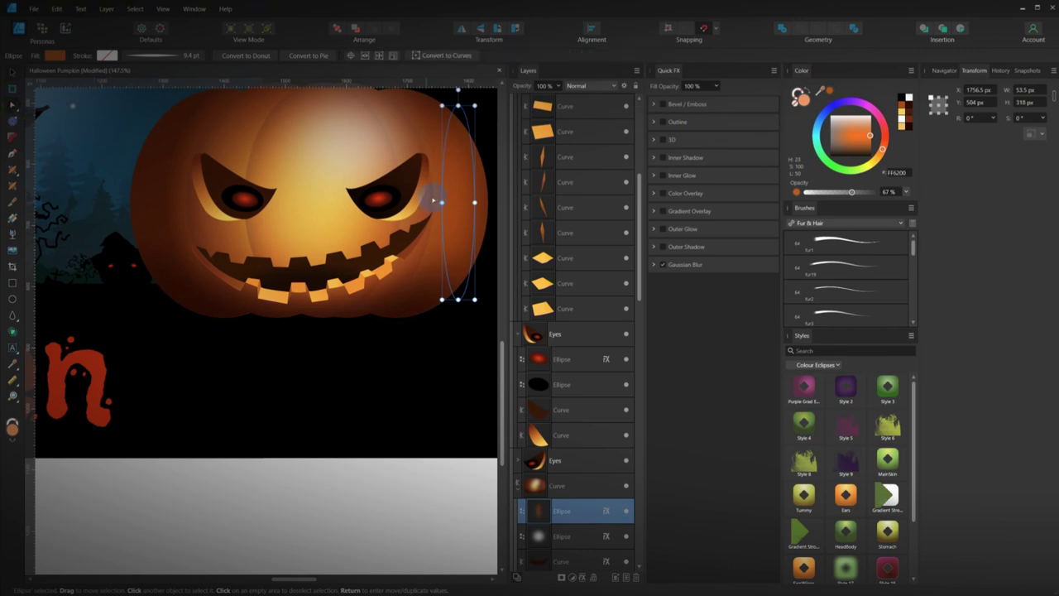
mouse_move(441, 202)
mouse_down()
mouse_move(475, 202)
mouse_move(456, 202)
mouse_up()
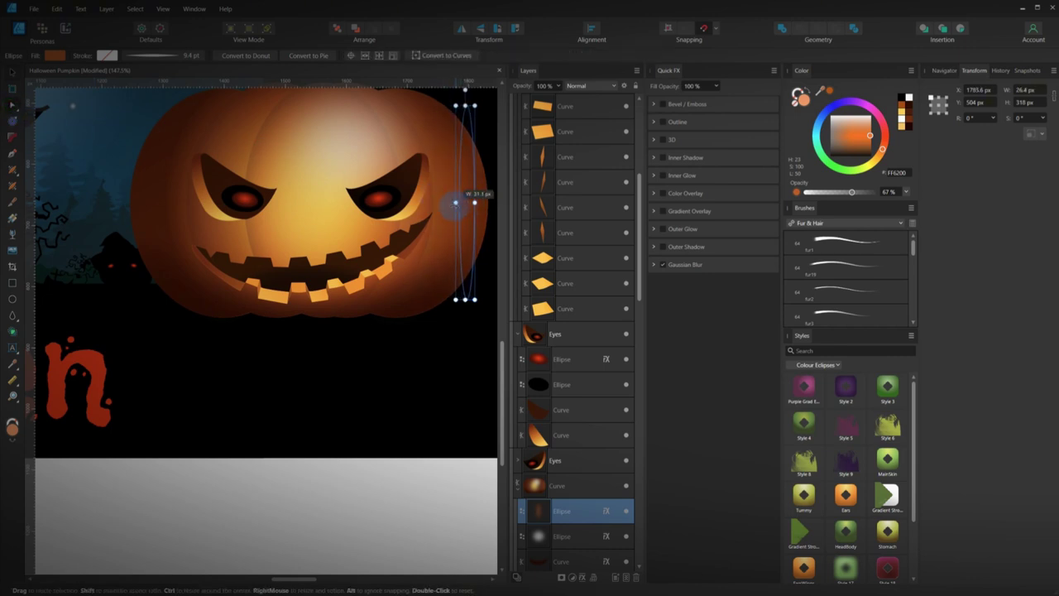
right_click(455, 203)
click(491, 393)
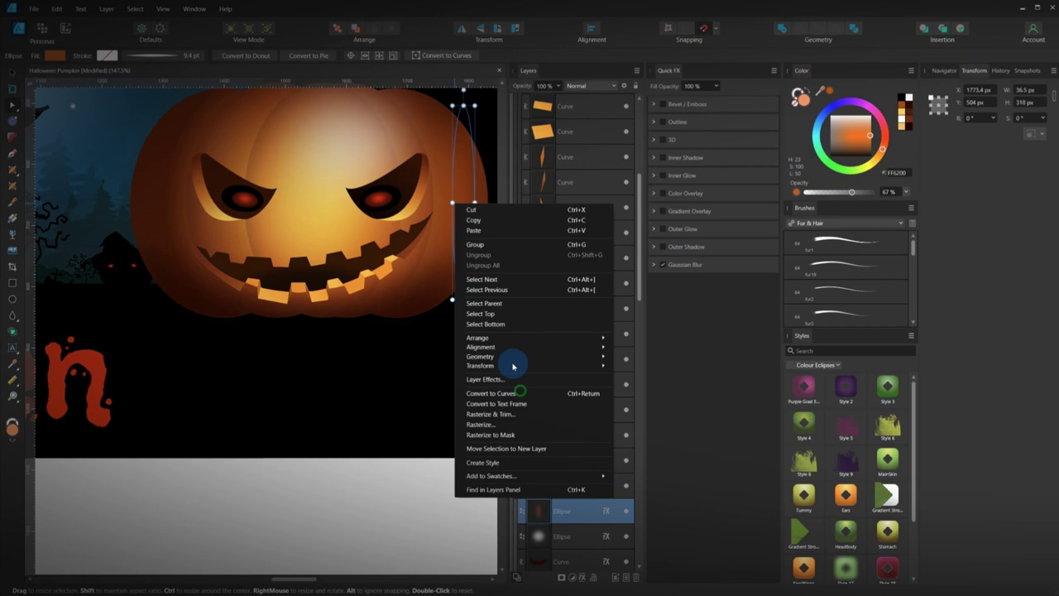
drag(453, 203, 484, 204)
click(480, 204)
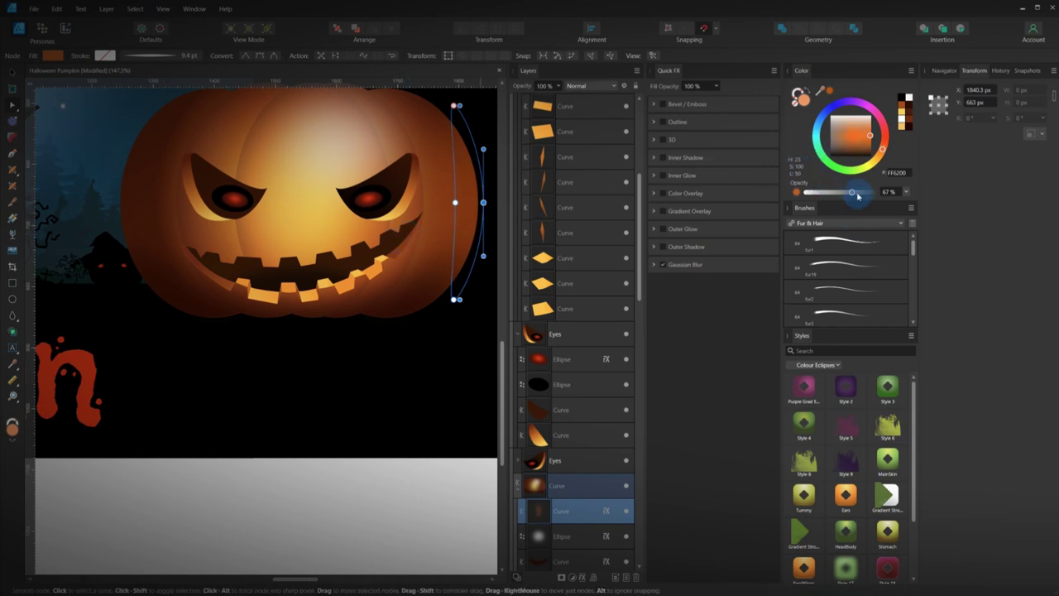
- Set the right edge light's fill opacity to 100% and its colour to amber FF8E00
drag(858, 196, 912, 194)
click(861, 138)
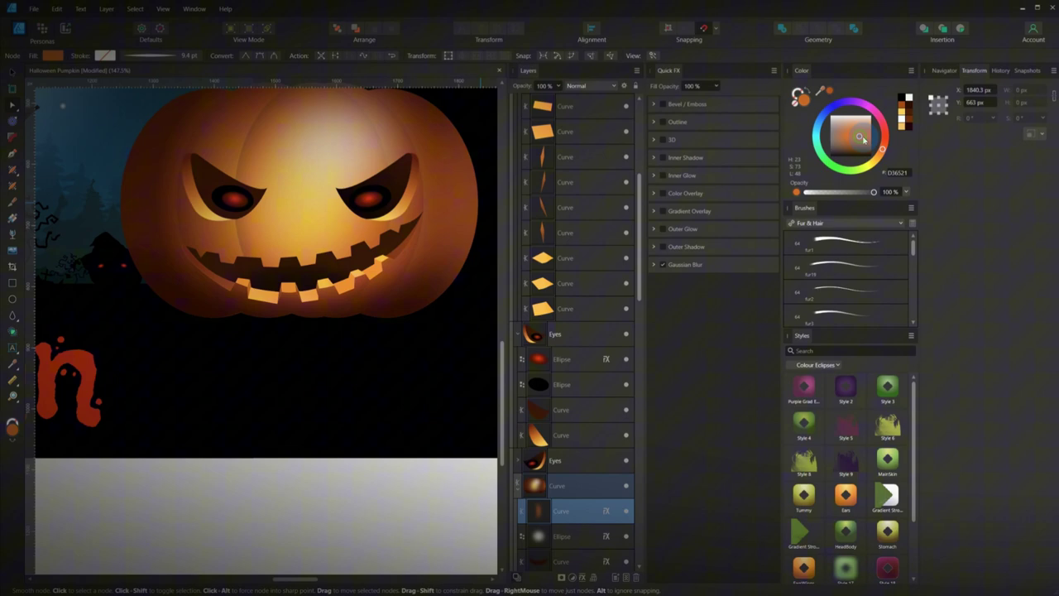
mouse_move(863, 138)
mouse_down()
mouse_move(846, 132)
mouse_move(858, 153)
mouse_move(872, 139)
mouse_move(881, 154)
mouse_up()
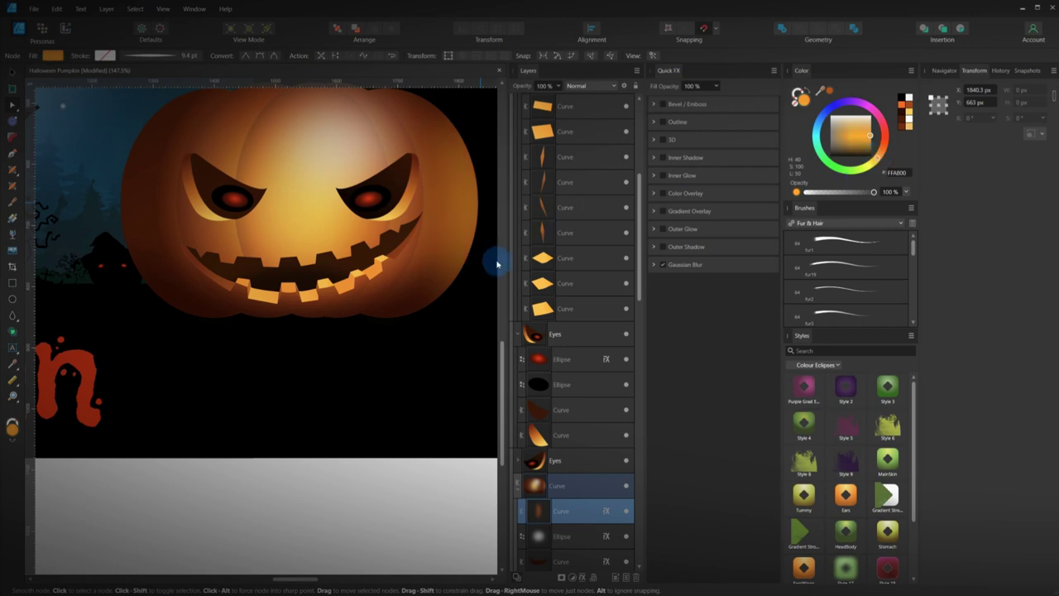
scroll(428, 286, down, 5)
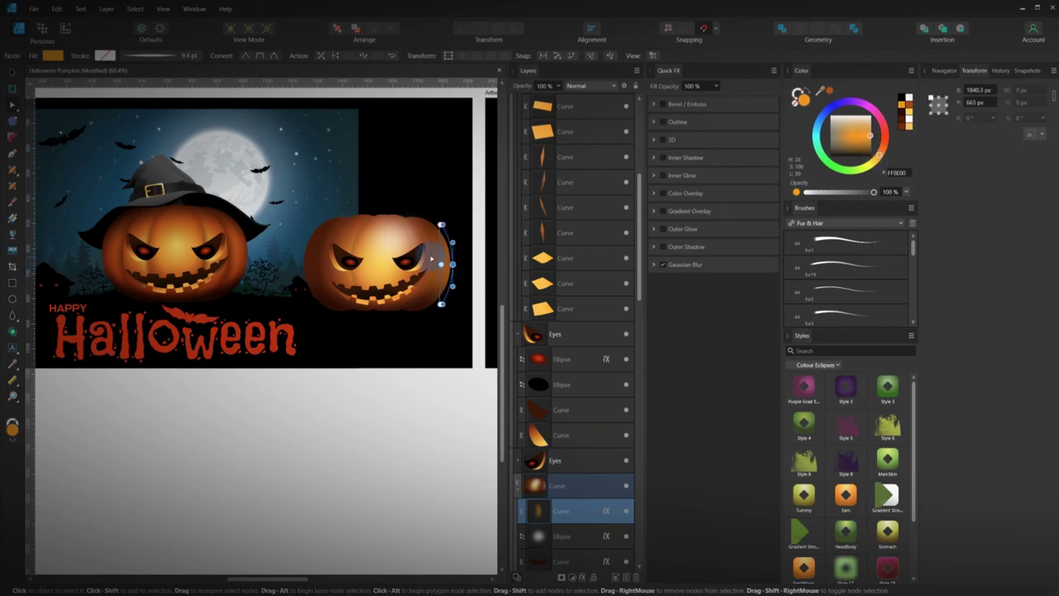
click(143, 91)
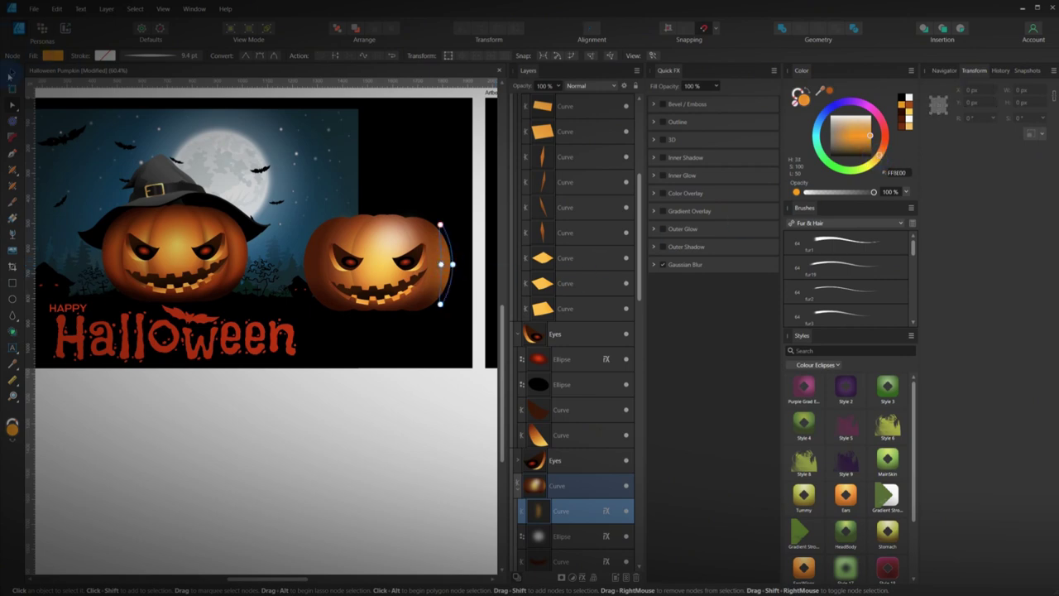
- Duplicate the amber edge light and place the copy along the pumpkin's left edge at about X 1278, Y 499 px
click(11, 73)
scroll(384, 252, up, 2)
drag(477, 273, 467, 273)
key(alt)
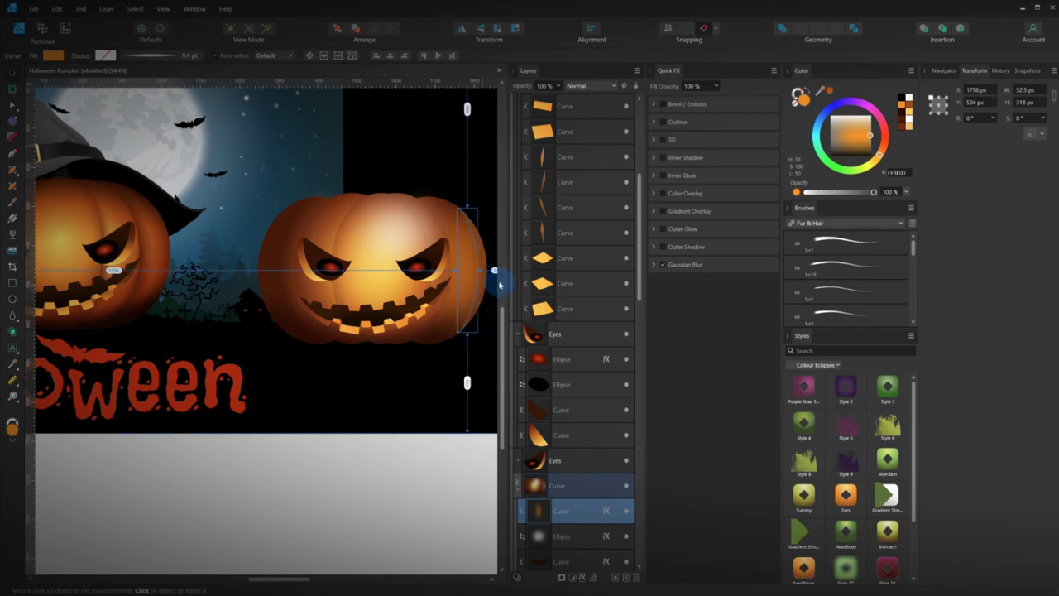
key(ctrl+j)
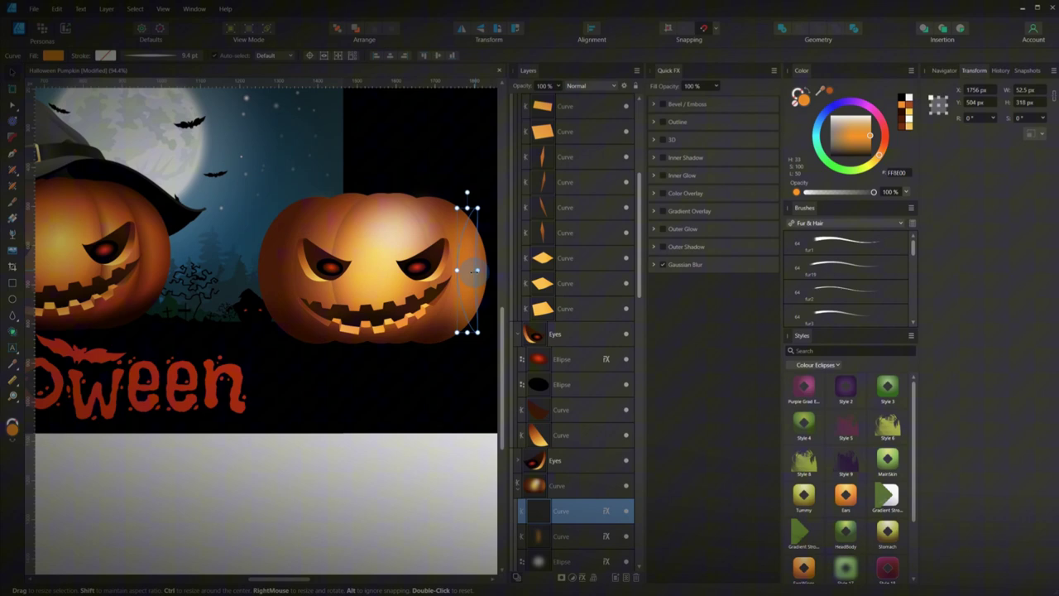
drag(460, 271, 286, 269)
key(ctrl+z)
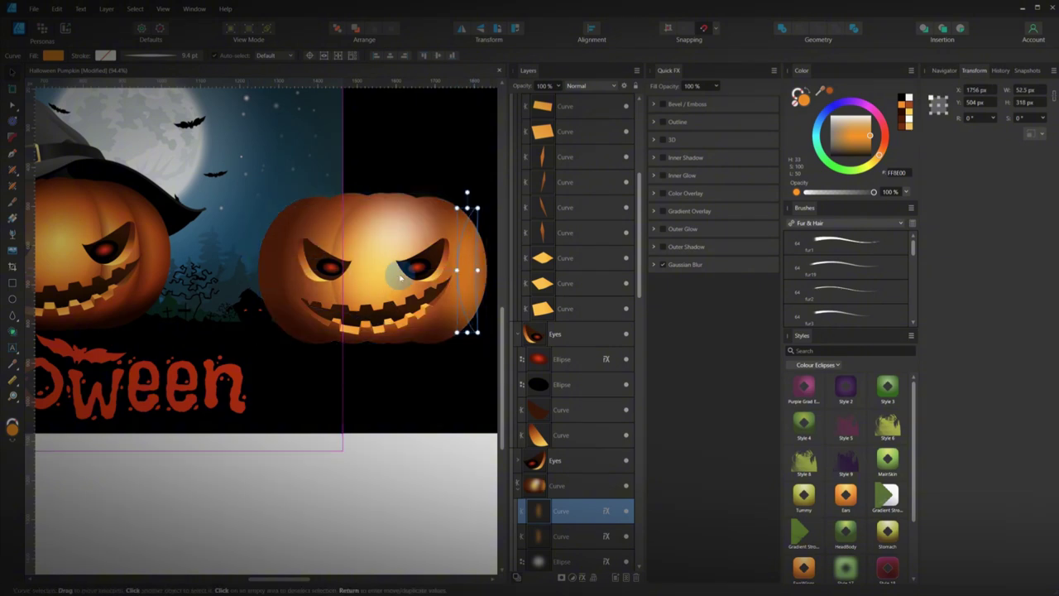
drag(468, 282, 282, 278)
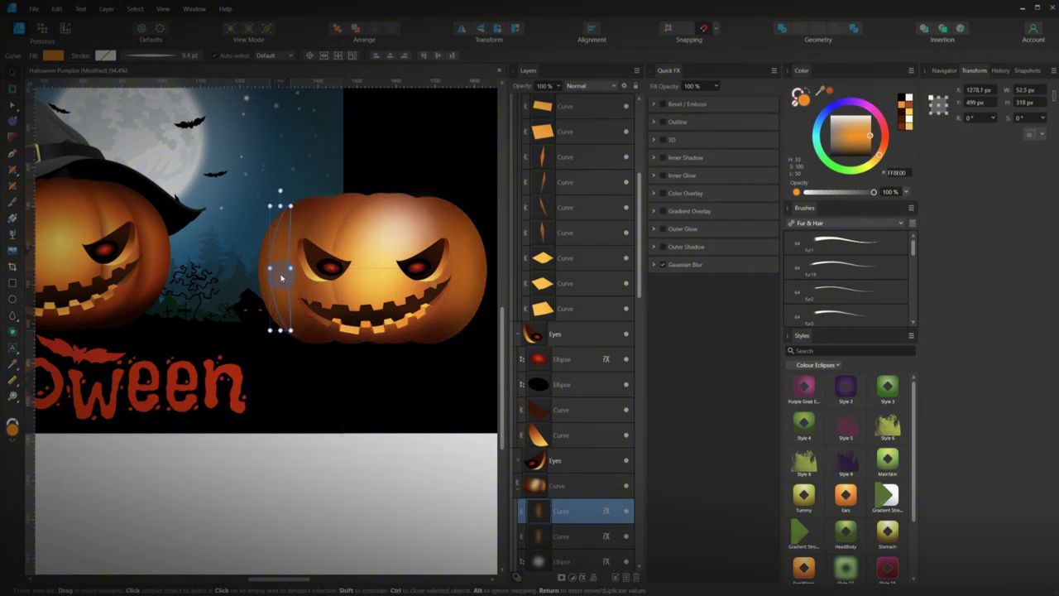
click(368, 429)
scroll(382, 446, down, 2)
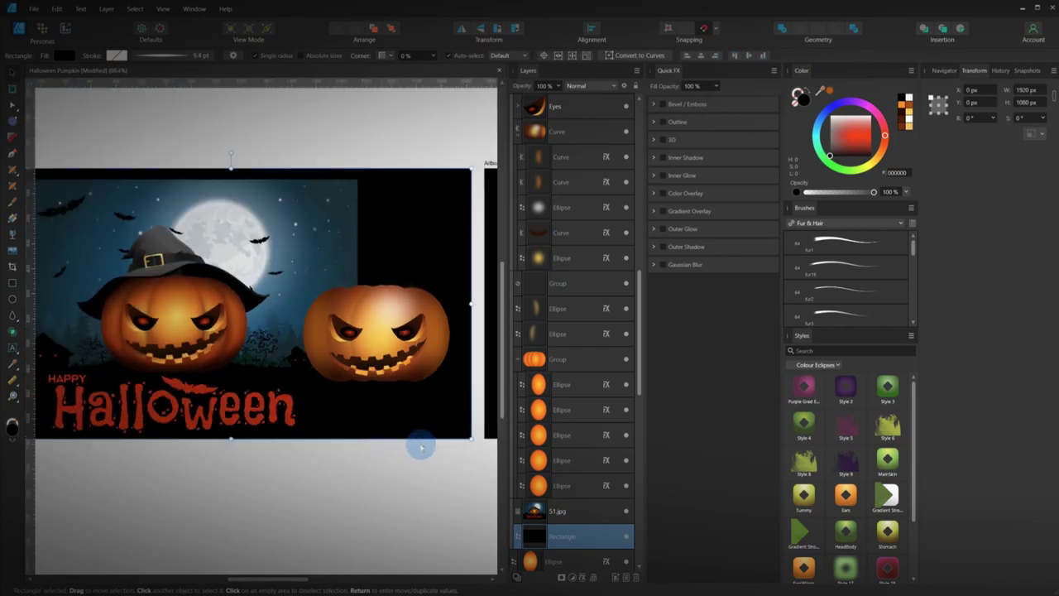
click(409, 454)
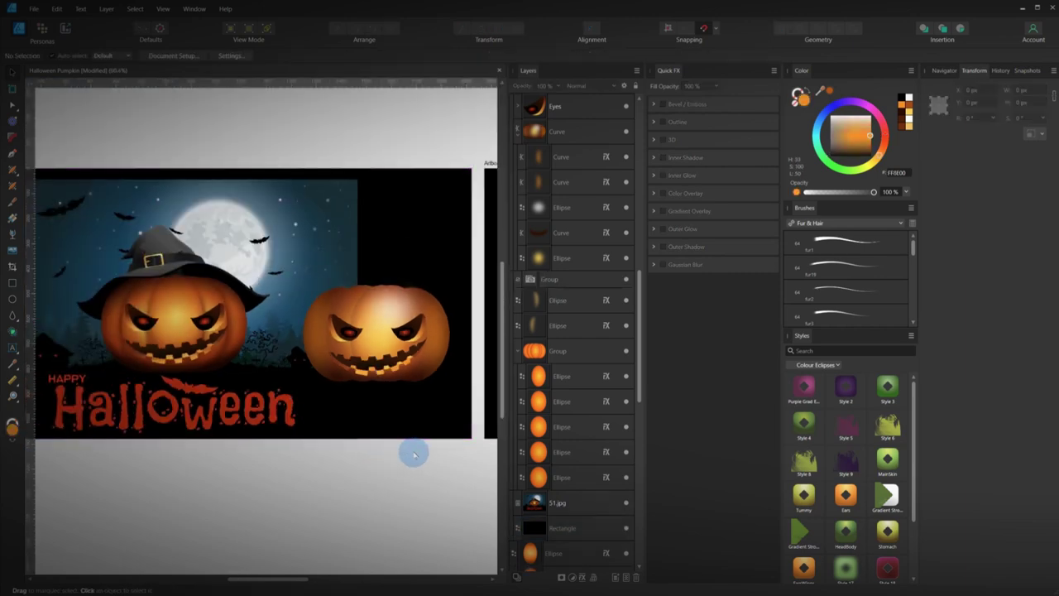
- Recolour the white forehead glow to amber FFA400
click(380, 315)
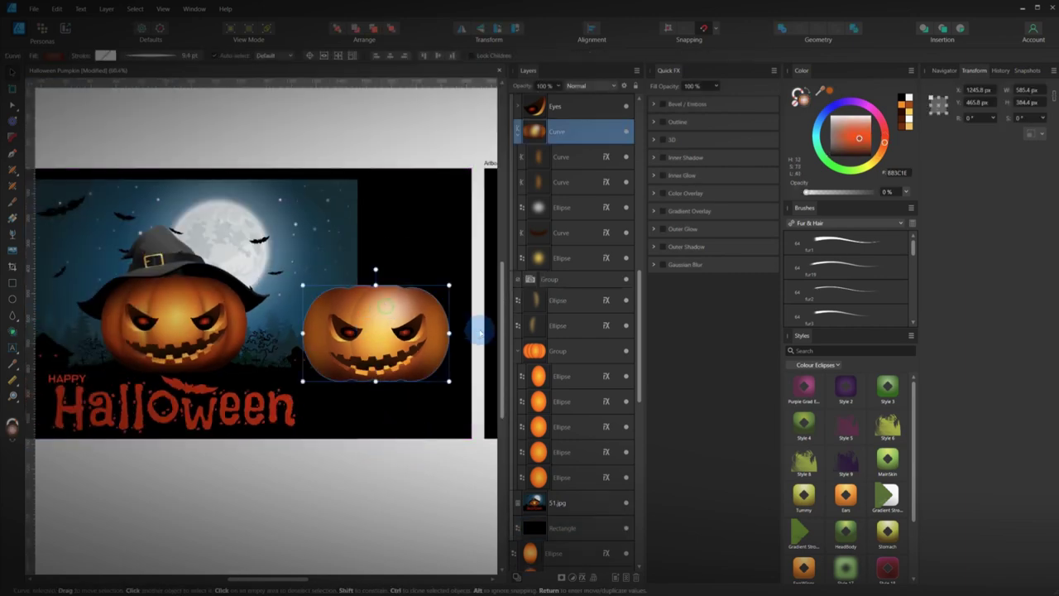
double_click(389, 311)
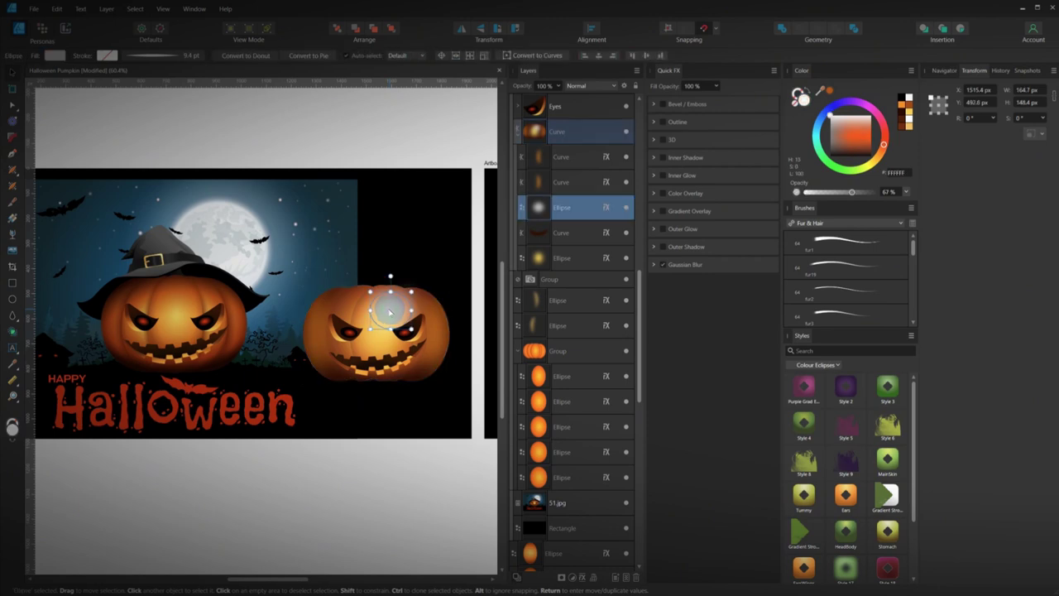
click(884, 150)
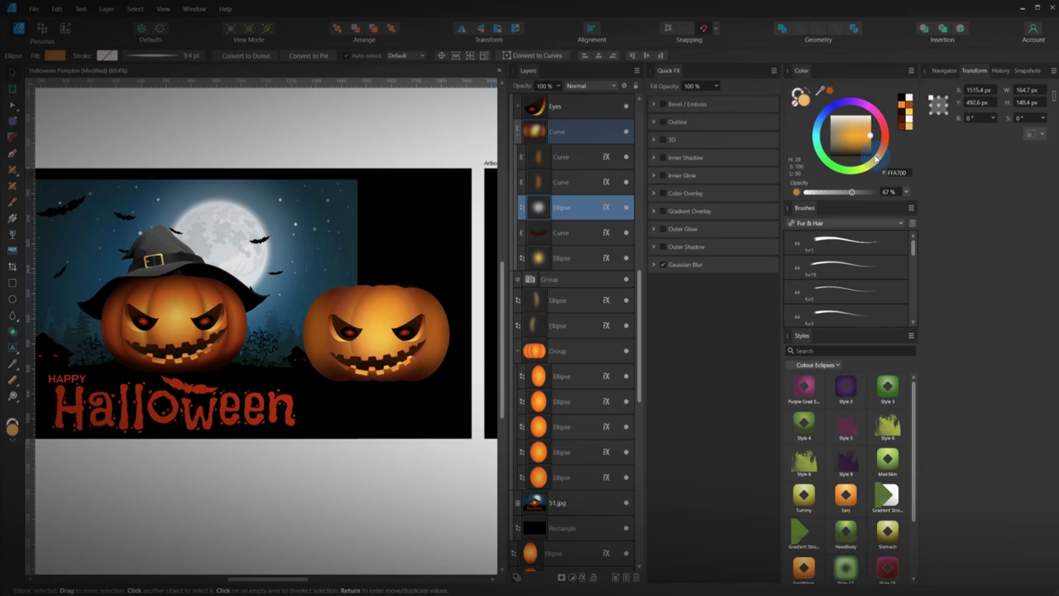
- Group all parts of the right pumpkin and move the group up to about X 1208, Y 246 px
drag(454, 489, 306, 263)
key(ctrl+g)
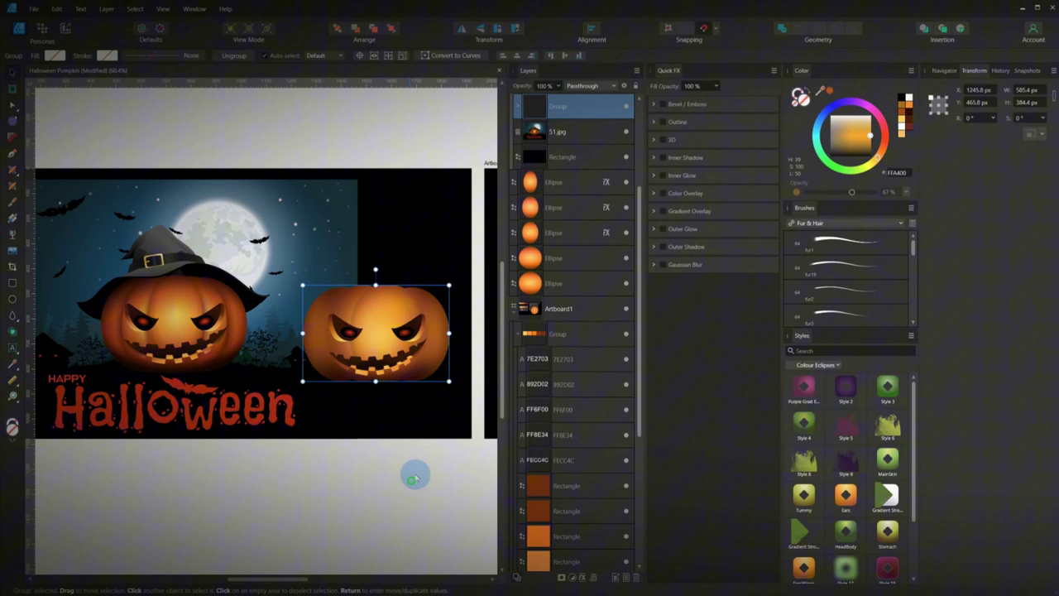
drag(450, 301, 443, 245)
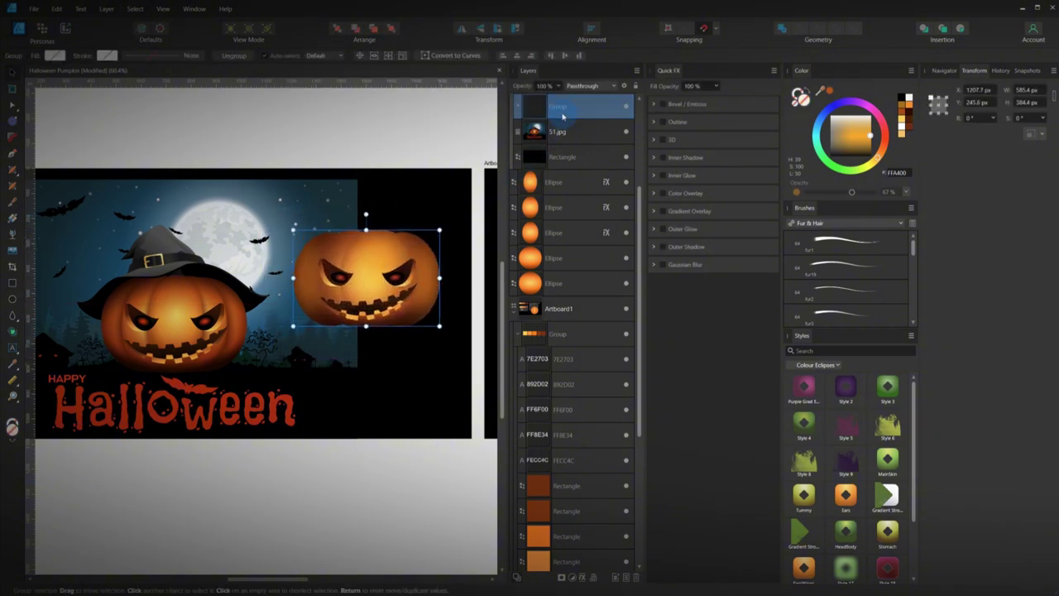
- Name the new pumpkin group PumpkinHead
double_click(558, 106)
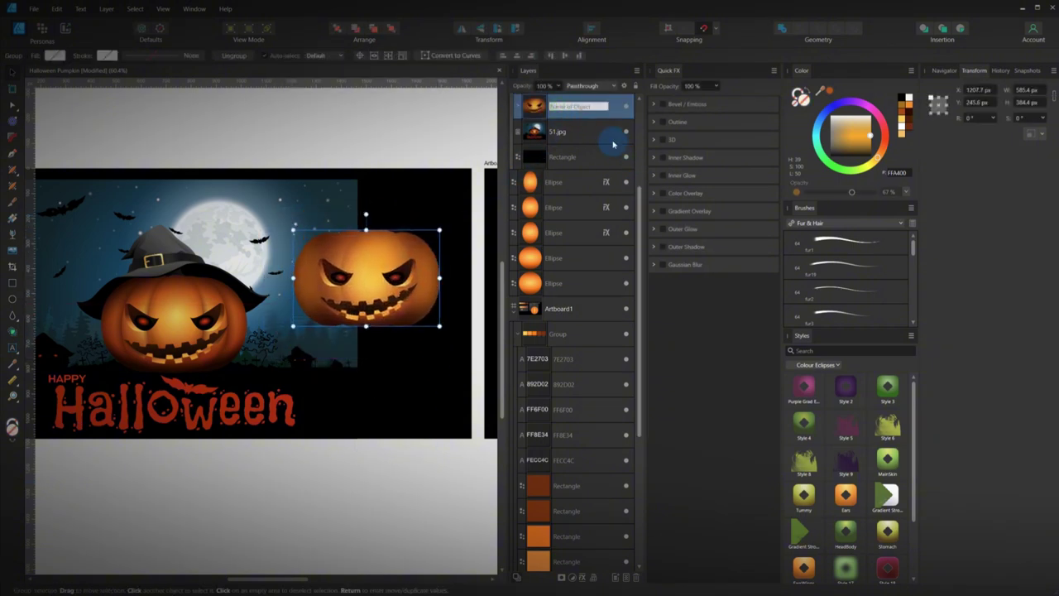
text(Pumpkin)
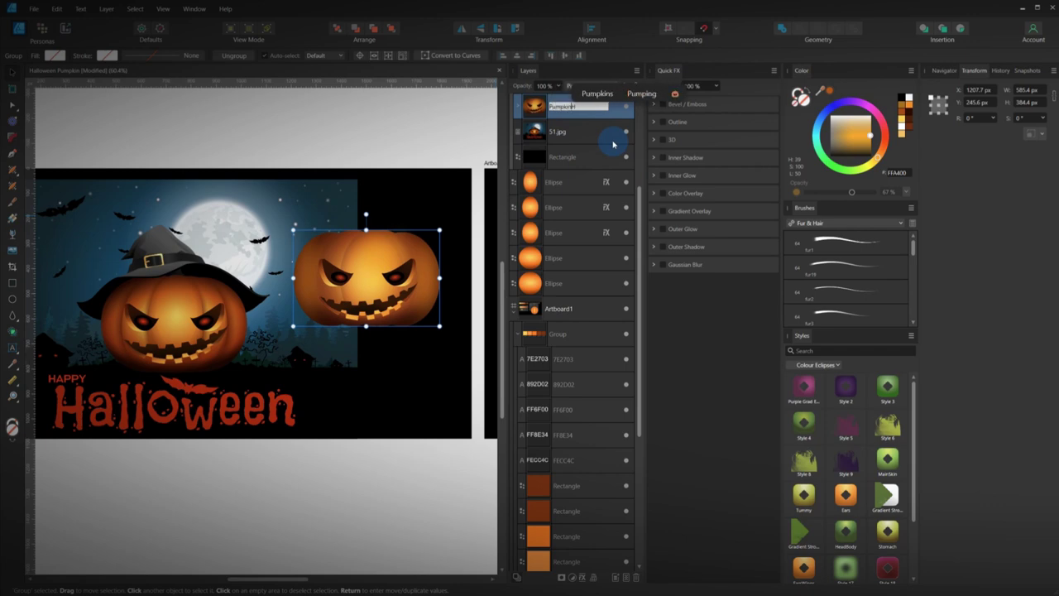
text(Head)
key(Return)
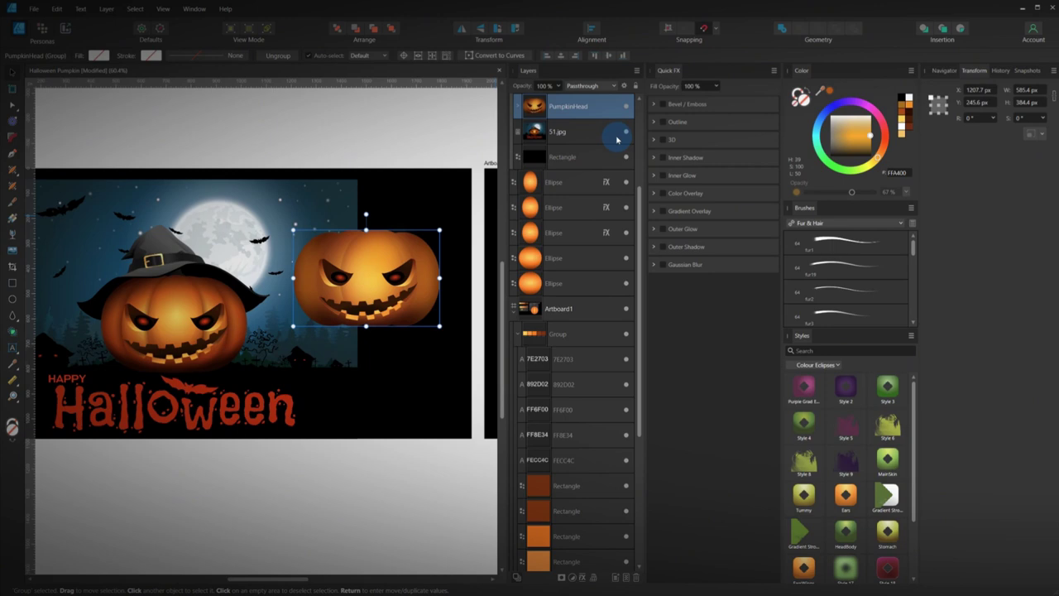
- Overlay the PumpkinHead group on the reference pumpkin under the hat, at about X 439, Y 420 px, to compare them
drag(392, 267, 215, 313)
scroll(206, 341, up, 5)
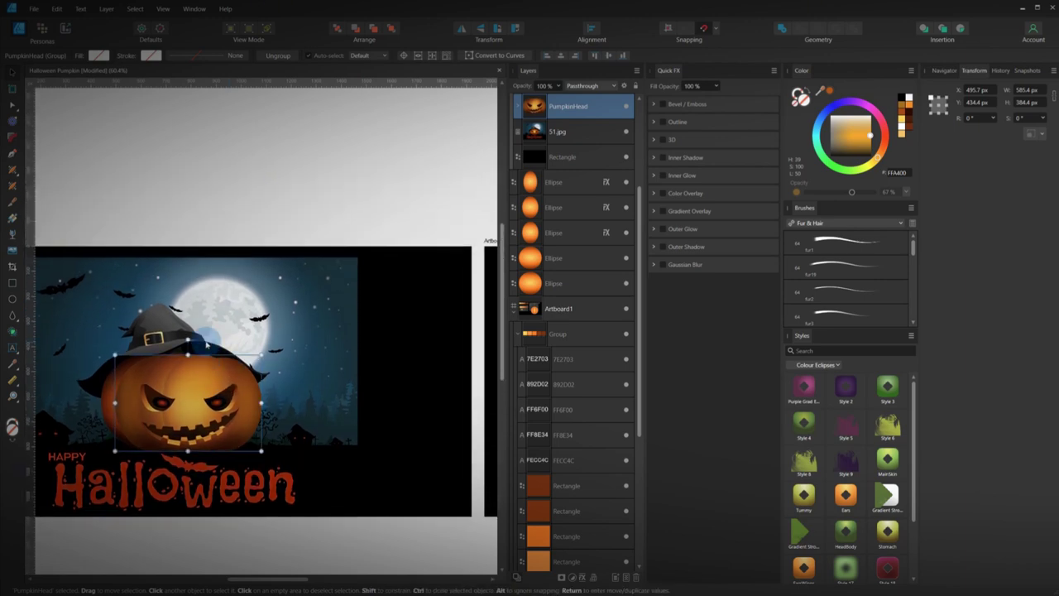
scroll(208, 344, down, 4)
scroll(223, 345, up, 4)
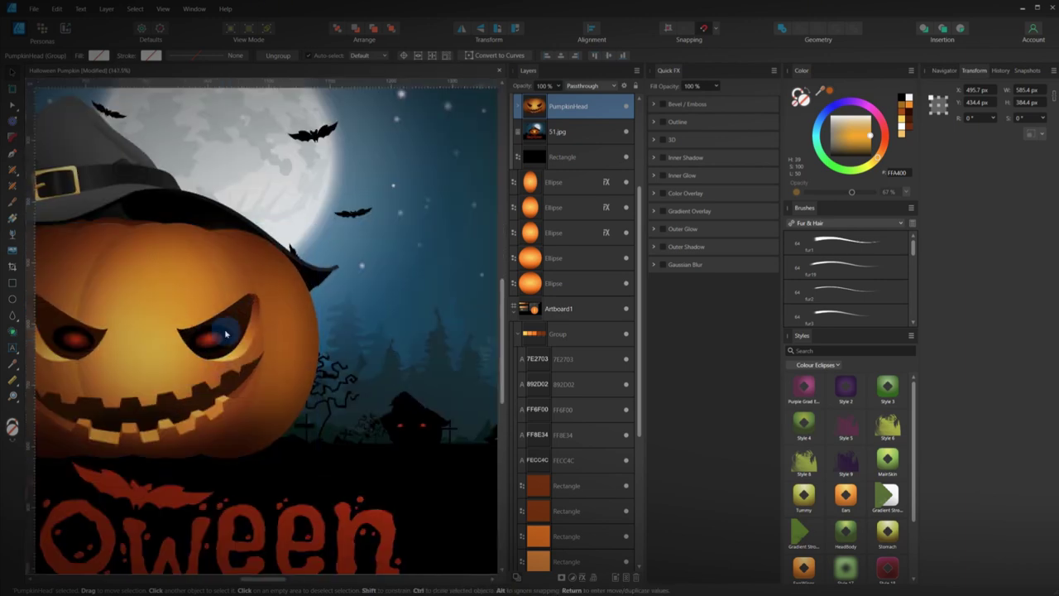
drag(228, 332, 447, 315)
drag(330, 296, 295, 303)
scroll(297, 305, down, 4)
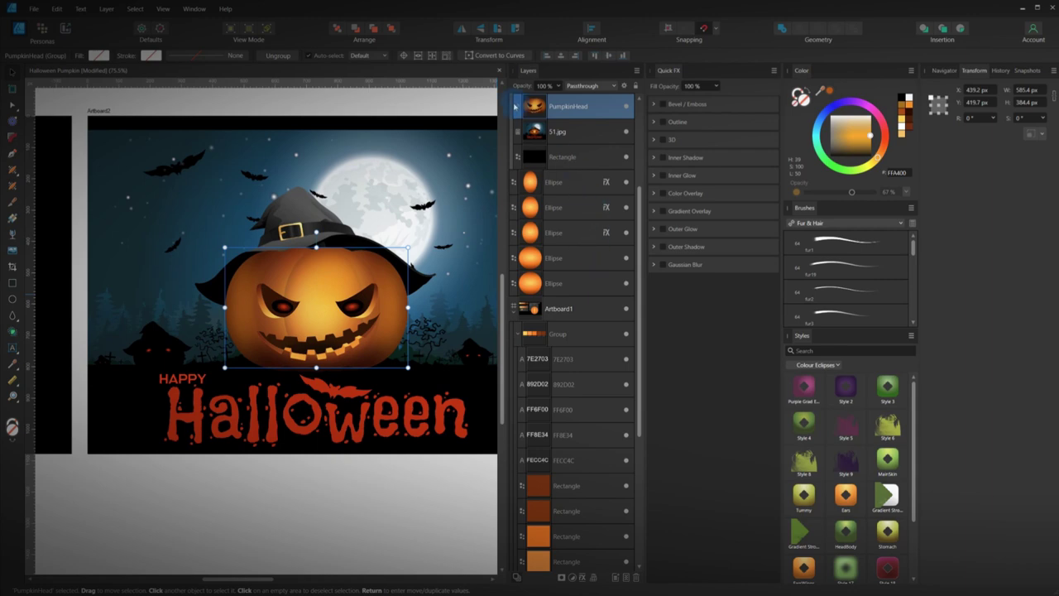
- Move the PumpkinHead group off the reference to the artboard's lower right, at about X 1268, Y 696 px
drag(357, 308, 366, 433)
drag(373, 422, 377, 325)
drag(161, 243, 282, 282)
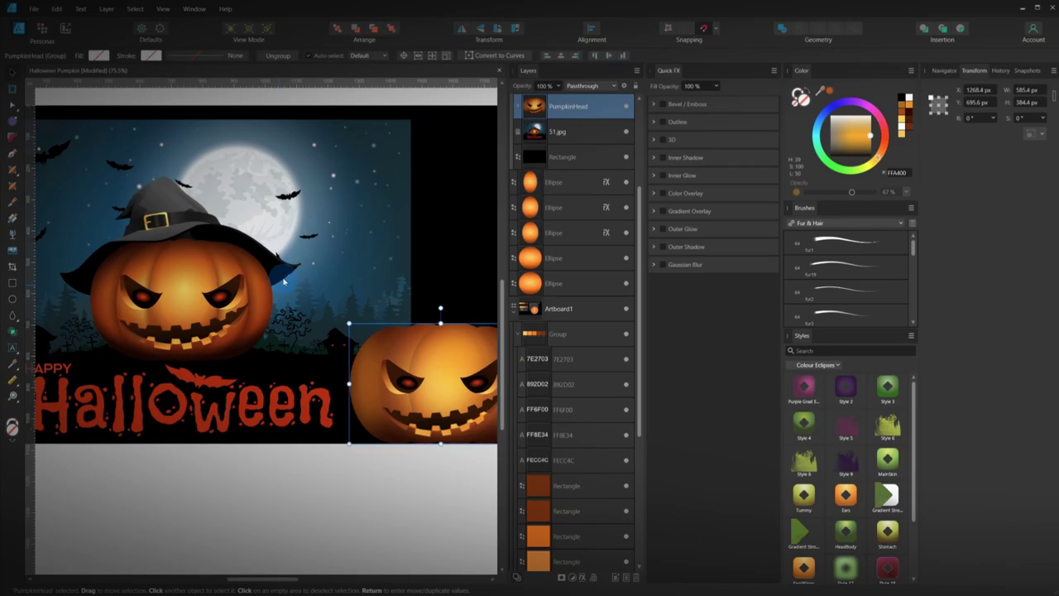